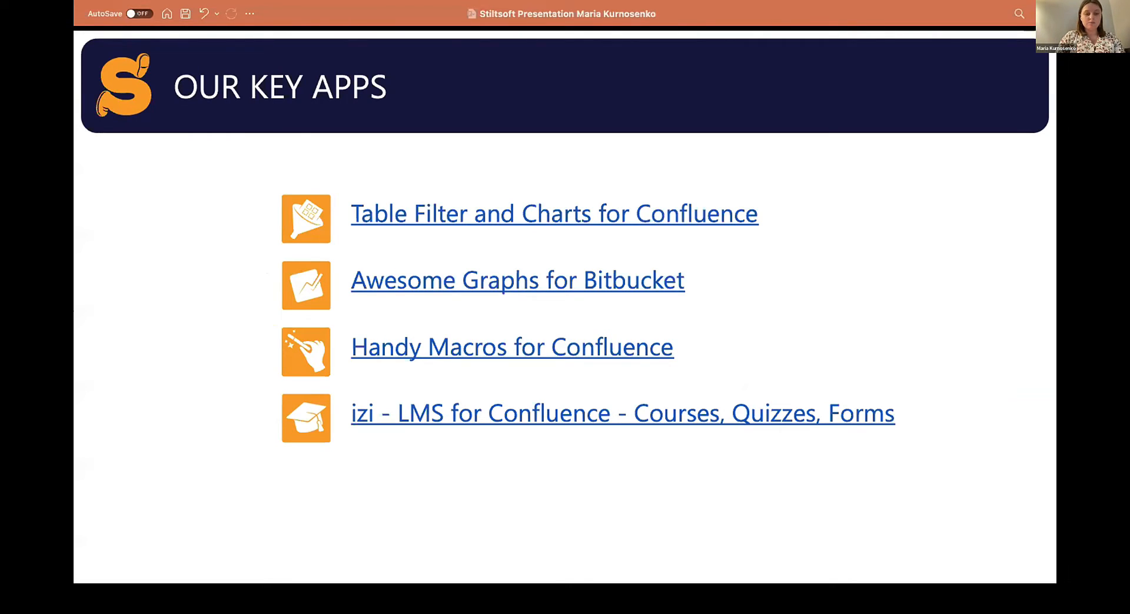
Advance to the Maintaining Tables in Excel slides and view the Production Projects sheet of the Project Portfolio workbook.
{"action": "key", "text": "Right"}
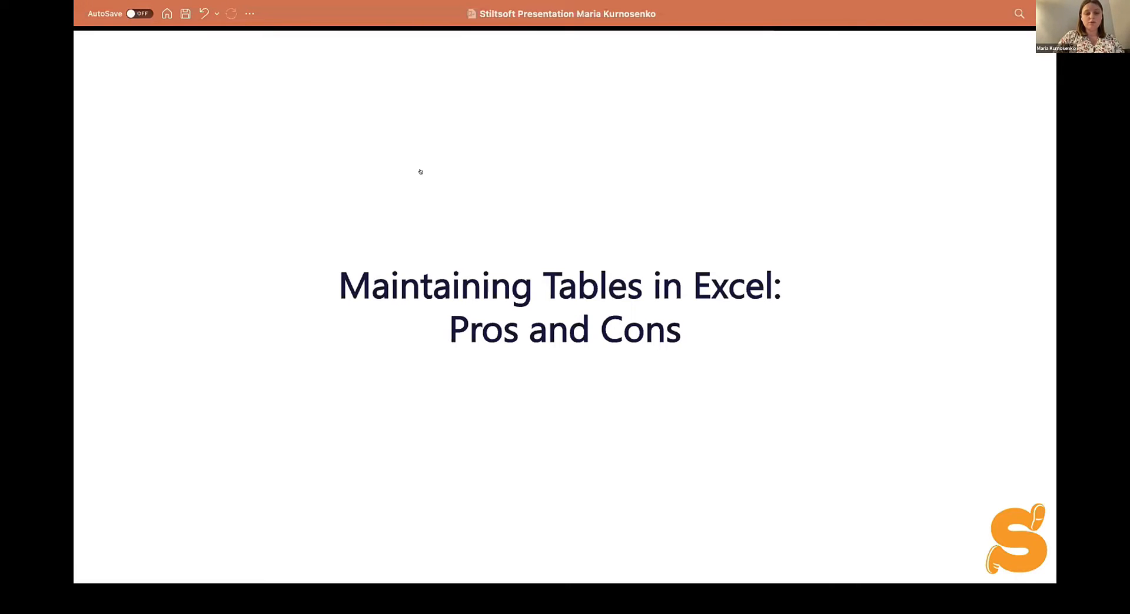
{"action": "left_click", "coordinate": [495, 357]}
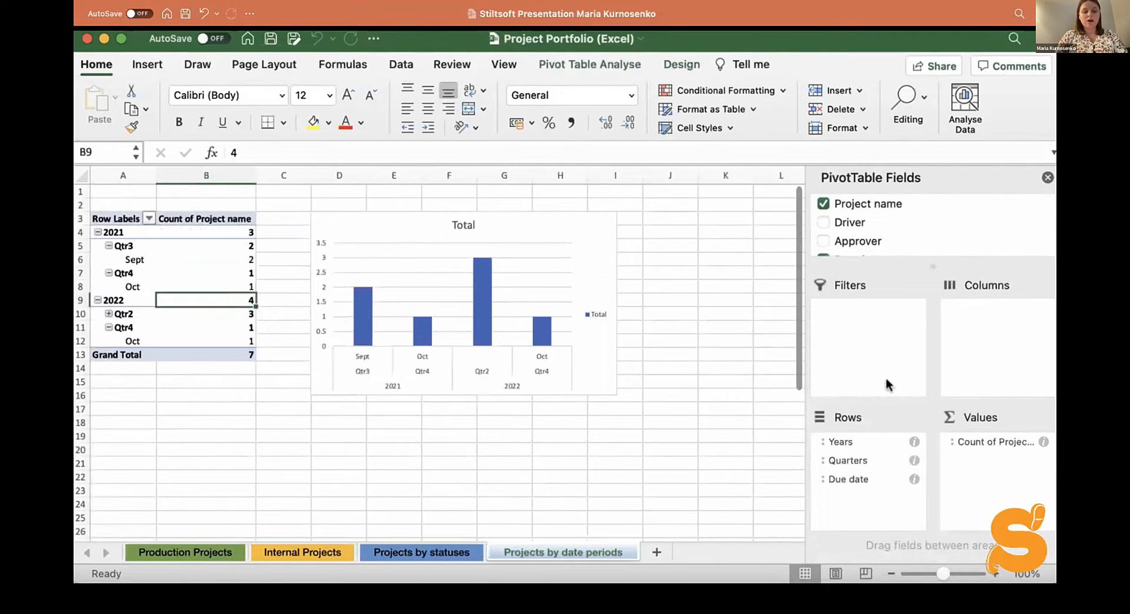
{"action": "left_click", "coordinate": [157, 552]}
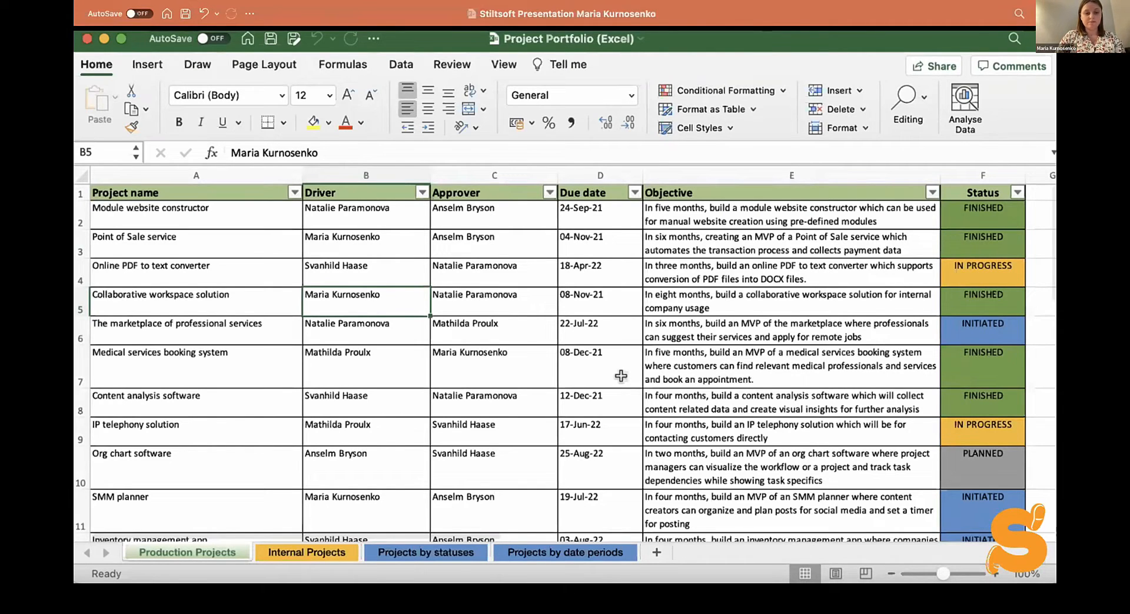
Return to the presentation and advance past the Storing Data section to the Regular Confluence Tables slide.
{"action": "key", "text": "super+Tab"}
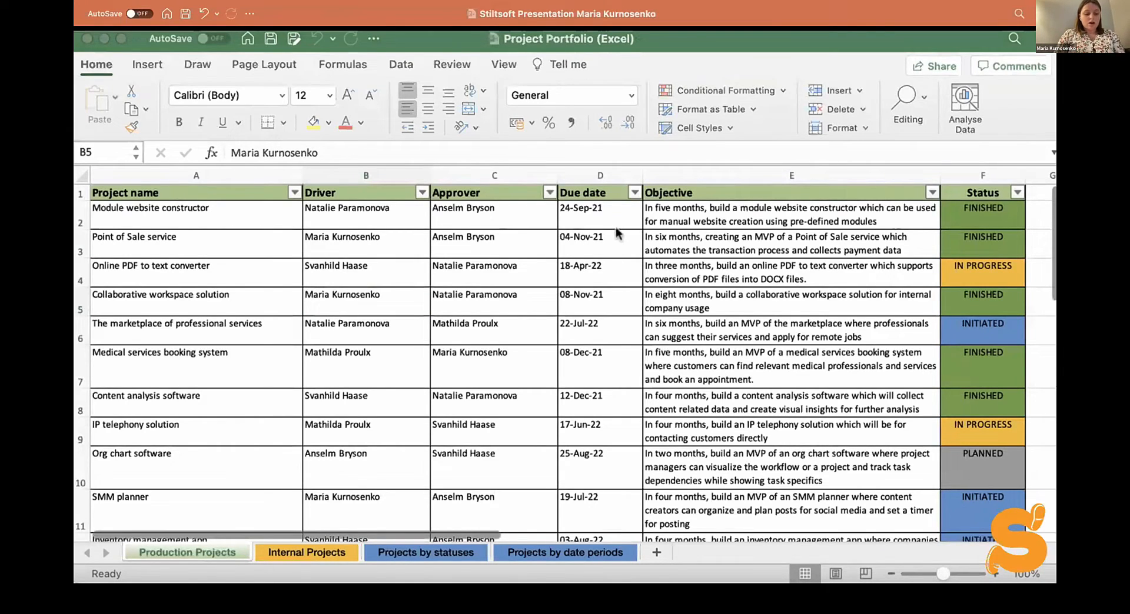
{"action": "key", "text": "Right"}
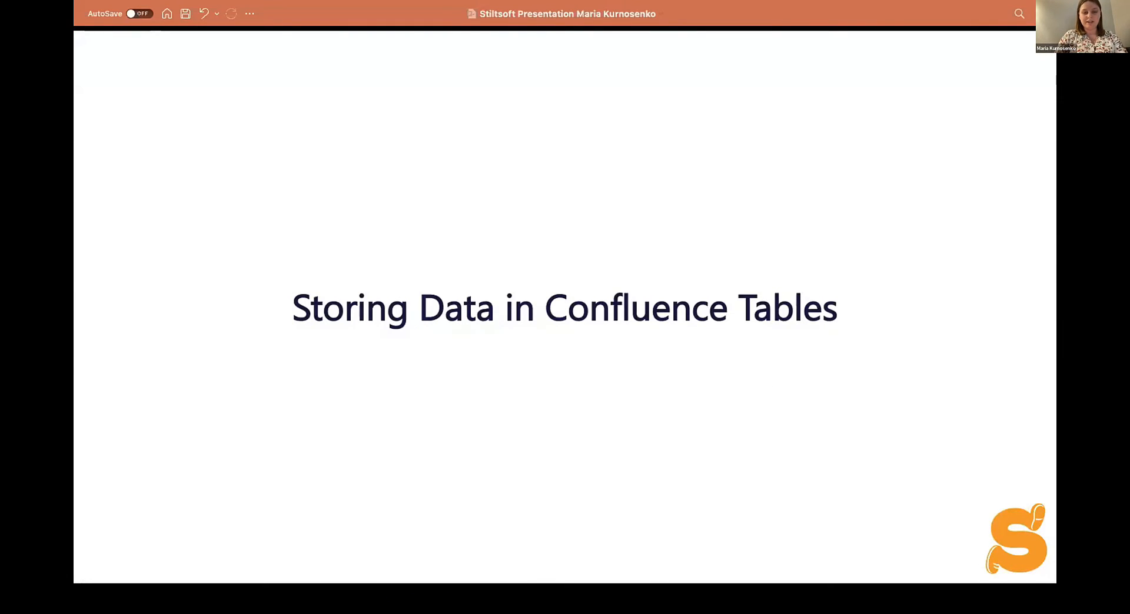
{"action": "key", "text": "Right"}
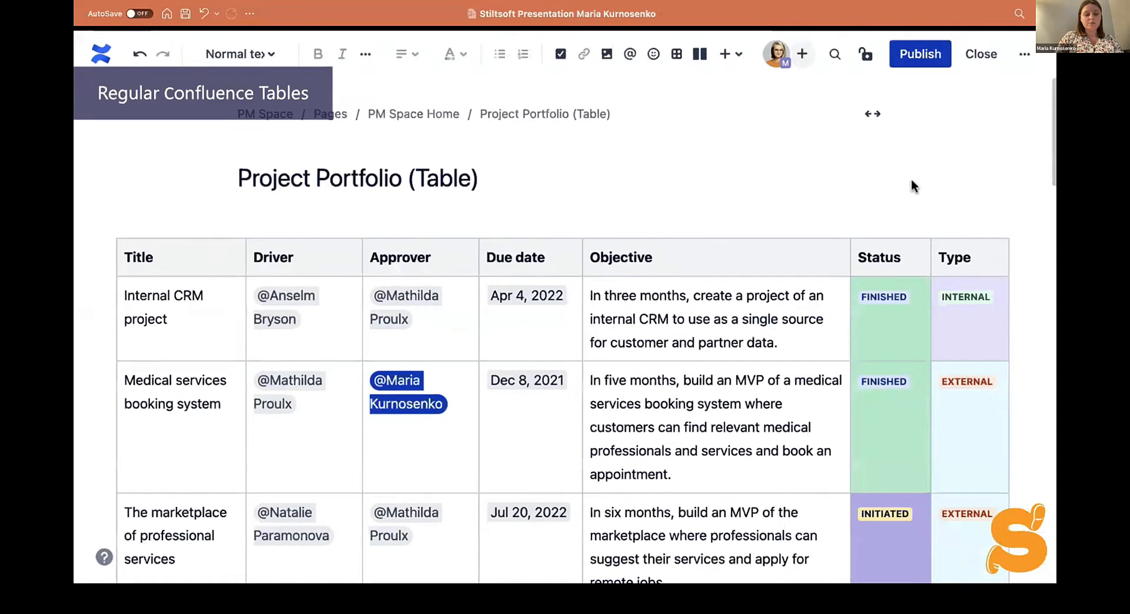
Insert a column after Title in the Project Portfolio table and remove it along with the empty row below Internal CRM project.
{"action": "scroll", "coordinate": [911, 180], "scroll_direction": "down", "scroll_amount": 1}
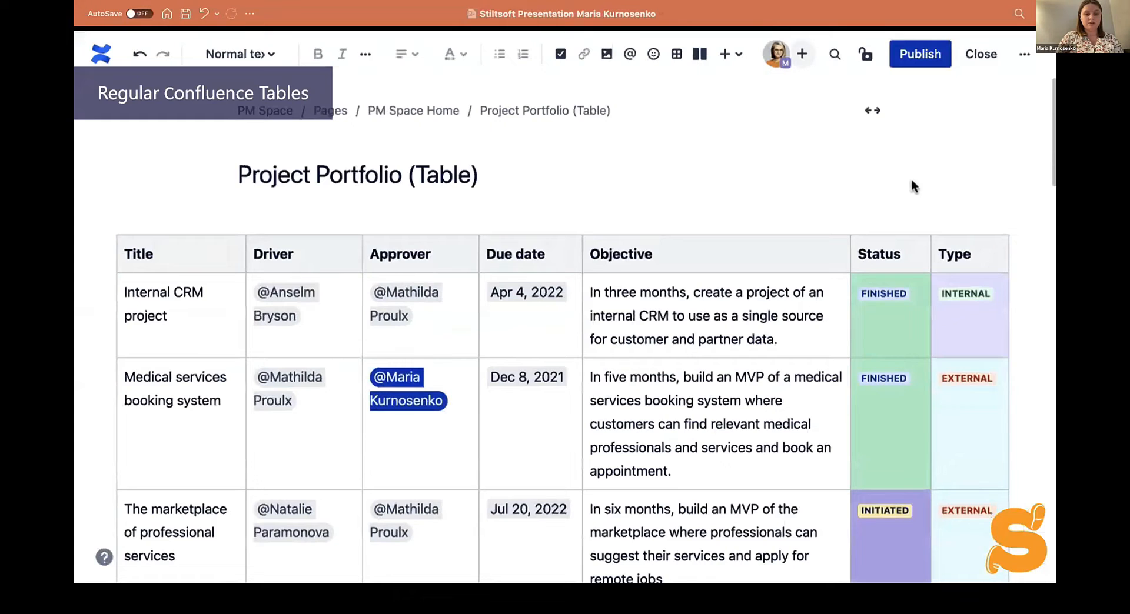
{"action": "scroll", "coordinate": [911, 181], "scroll_direction": "down", "scroll_amount": 10}
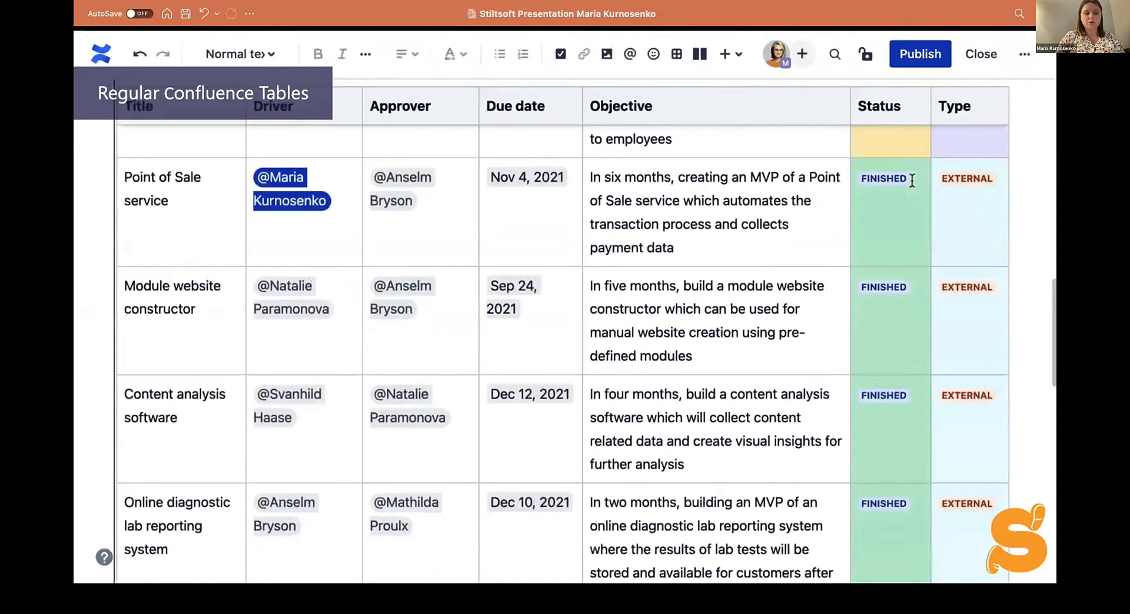
{"action": "scroll", "coordinate": [911, 178], "scroll_direction": "up", "scroll_amount": 10}
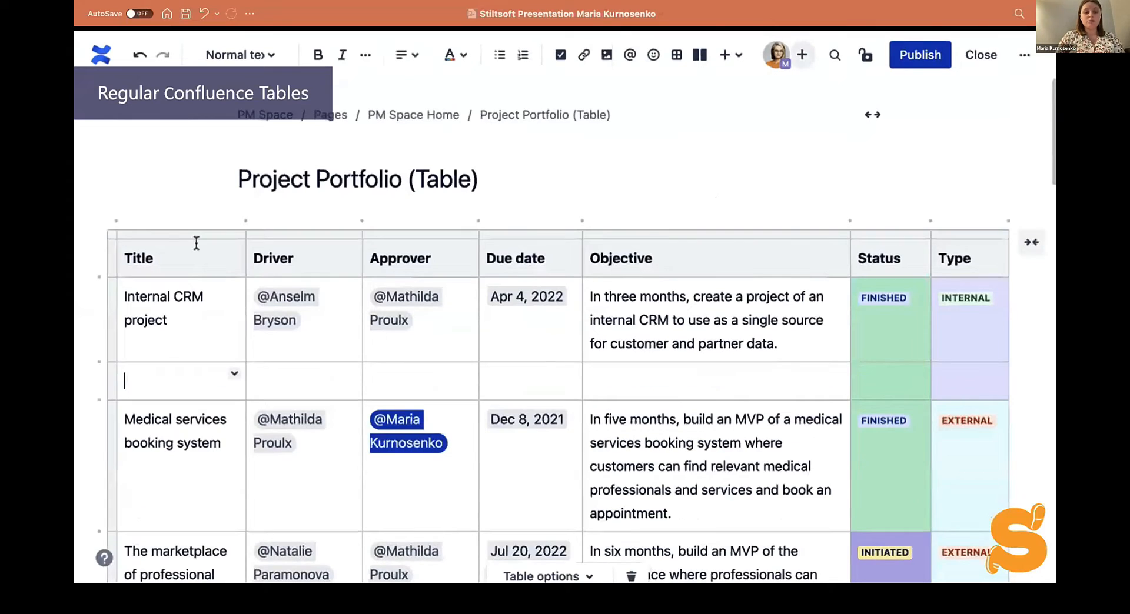
{"action": "left_click", "coordinate": [256, 241]}
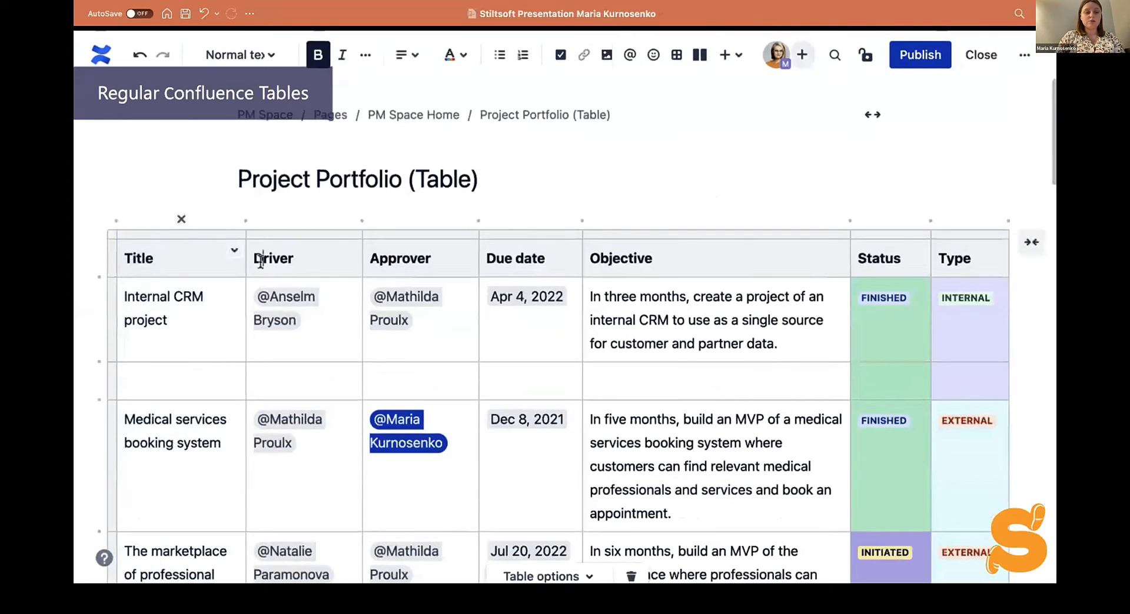
{"action": "left_click", "coordinate": [246, 220]}
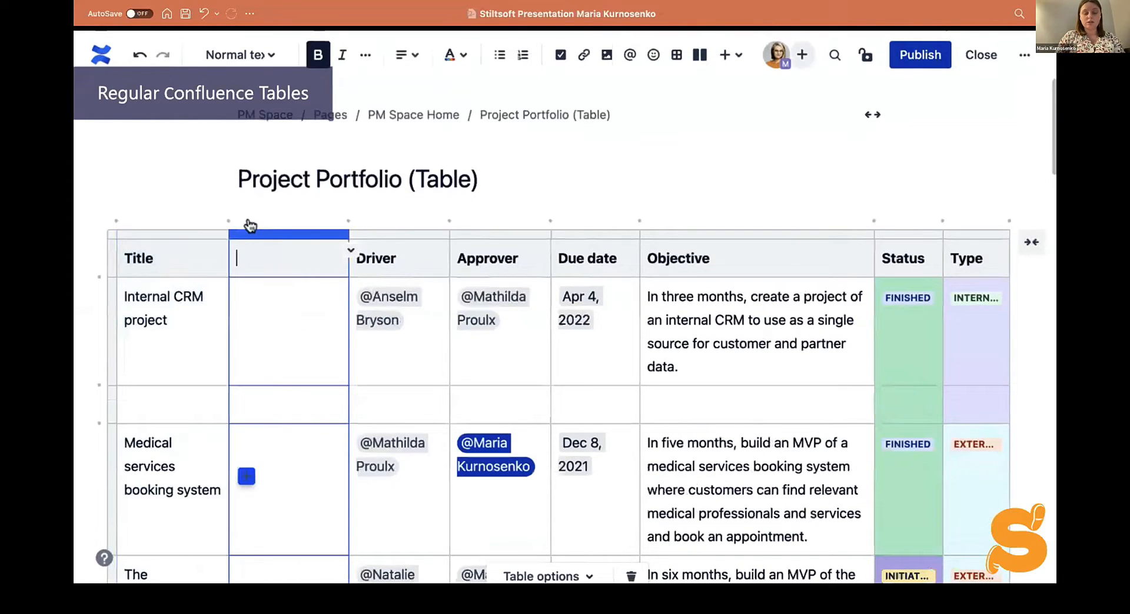
{"action": "left_click", "coordinate": [285, 222]}
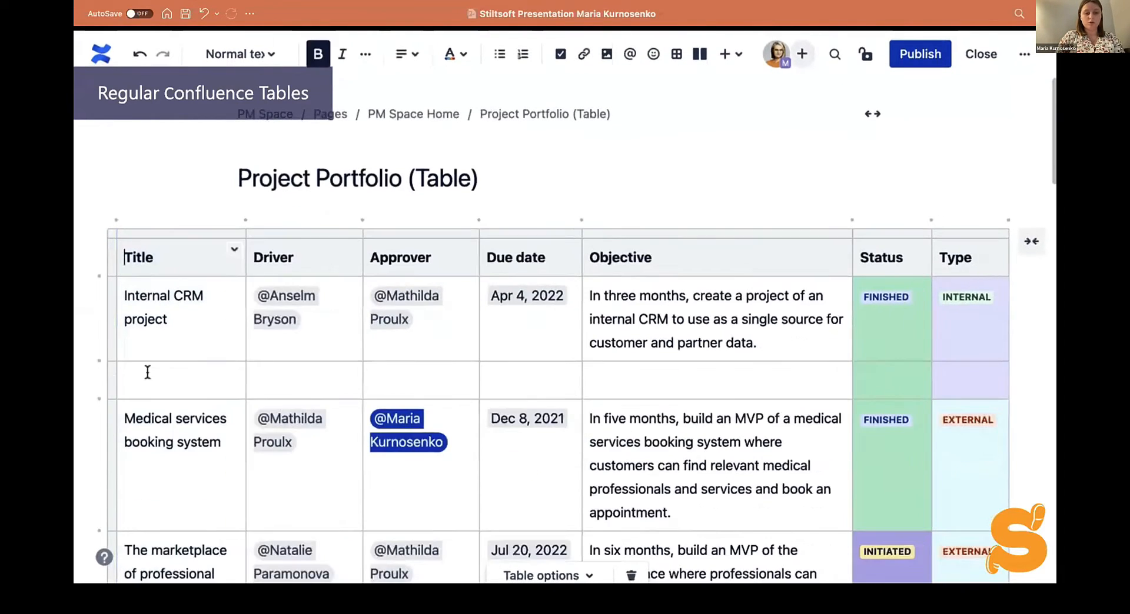
{"action": "left_click", "coordinate": [110, 387]}
{"action": "left_click", "coordinate": [96, 382]}
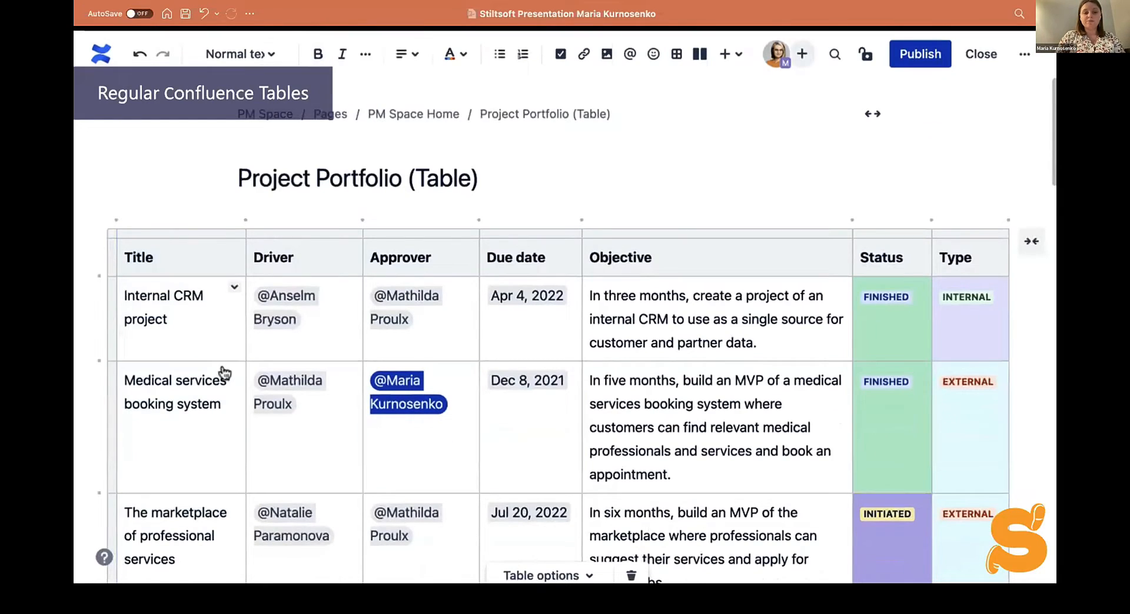
Clear the approver of the Internal CRM project and enter the approver again as a user mention.
{"action": "left_click", "coordinate": [439, 321]}
{"action": "key", "text": "BackSpace"}
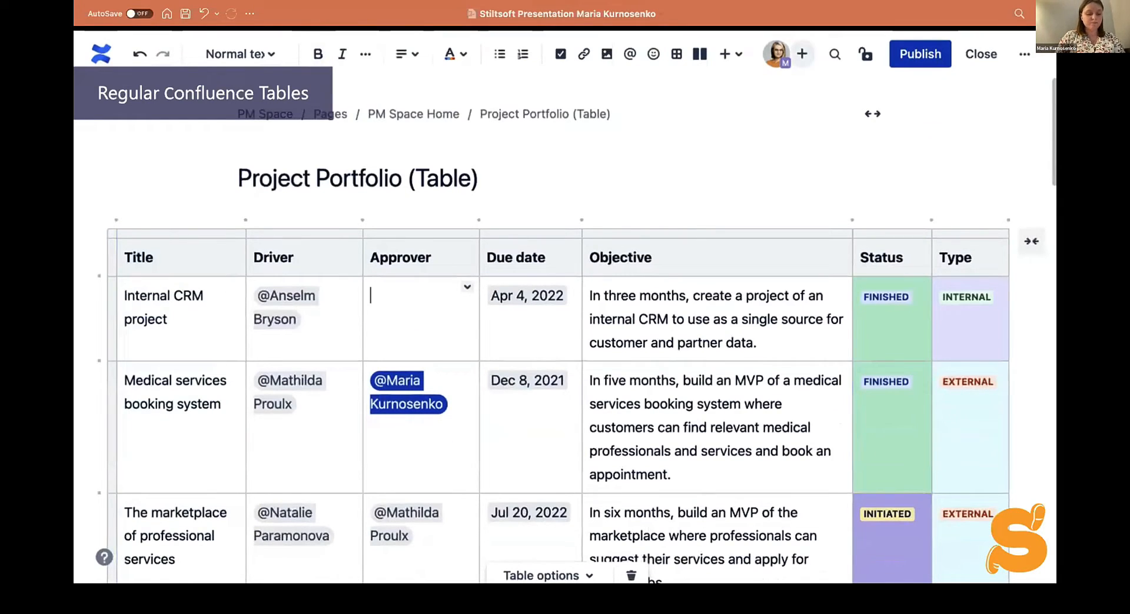
{"action": "type", "text": "@mat"}
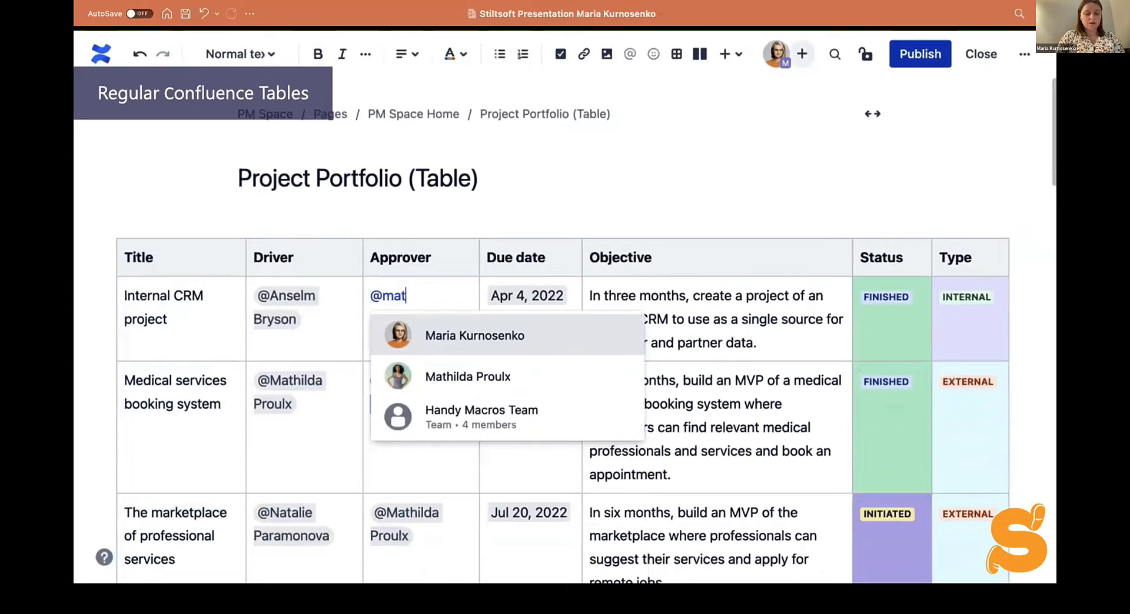
{"action": "left_click", "coordinate": [474, 336]}
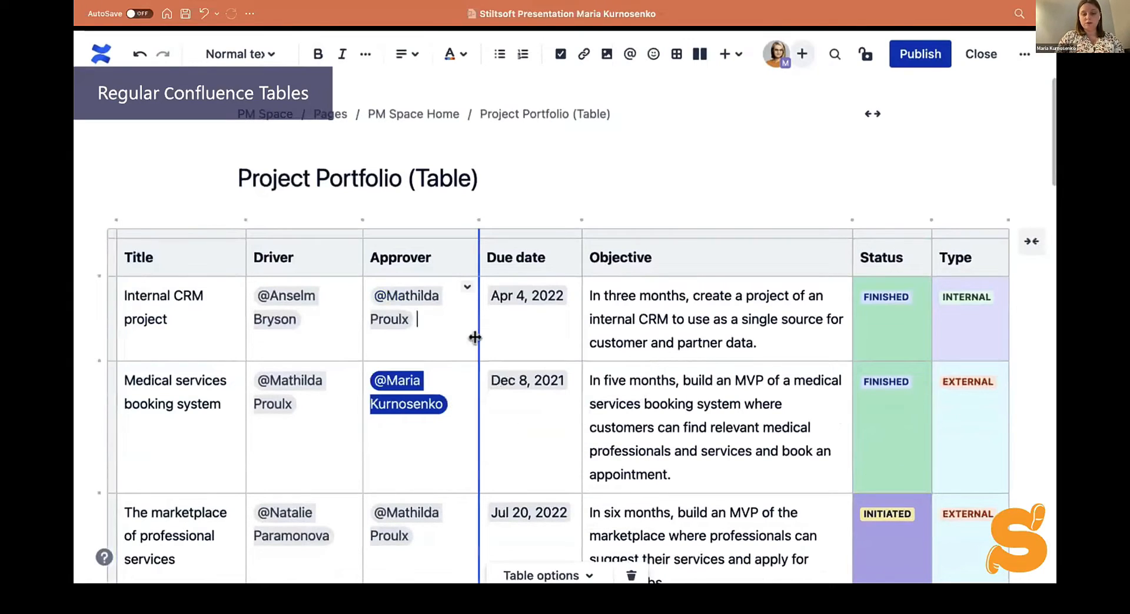
Try red for the Internal CRM project's FINISHED status and set its colour back to blue.
{"action": "left_click", "coordinate": [899, 306]}
{"action": "left_click", "coordinate": [963, 364]}
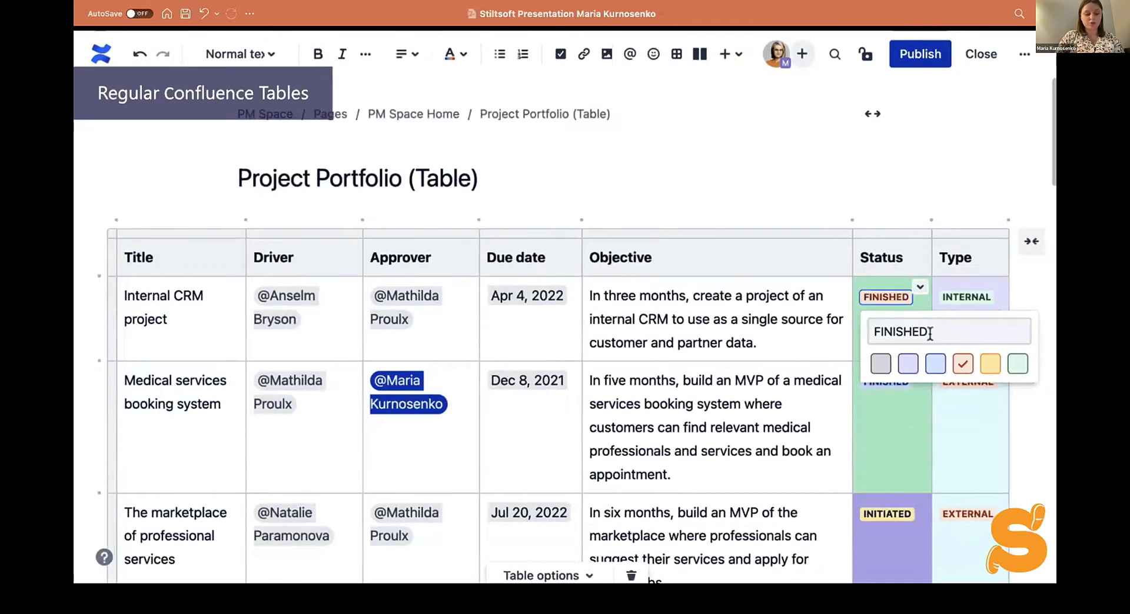
{"action": "left_click", "coordinate": [935, 363]}
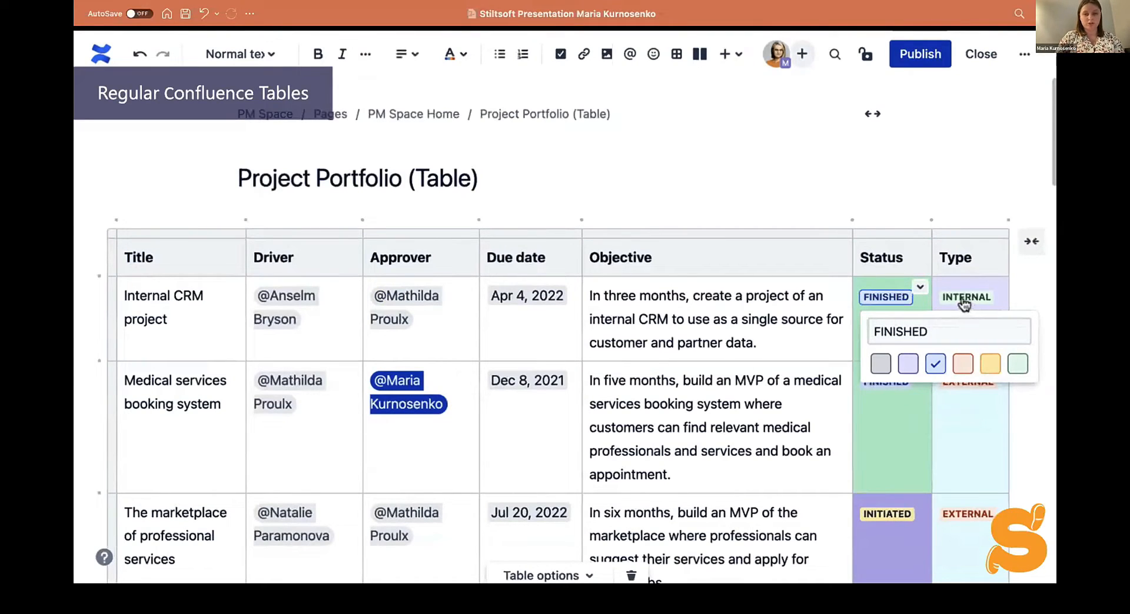
Set the background of the Medical services booking system's Status cell to green.
{"action": "left_click", "coordinate": [905, 412]}
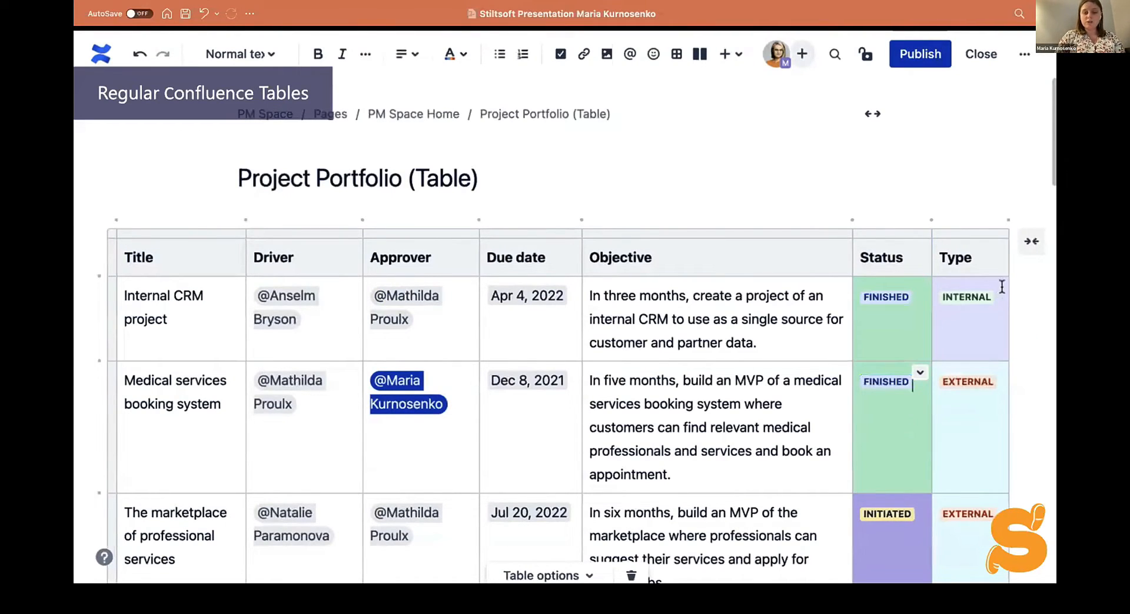
{"action": "left_click", "coordinate": [919, 372]}
{"action": "mouse_move", "coordinate": [916, 260]}
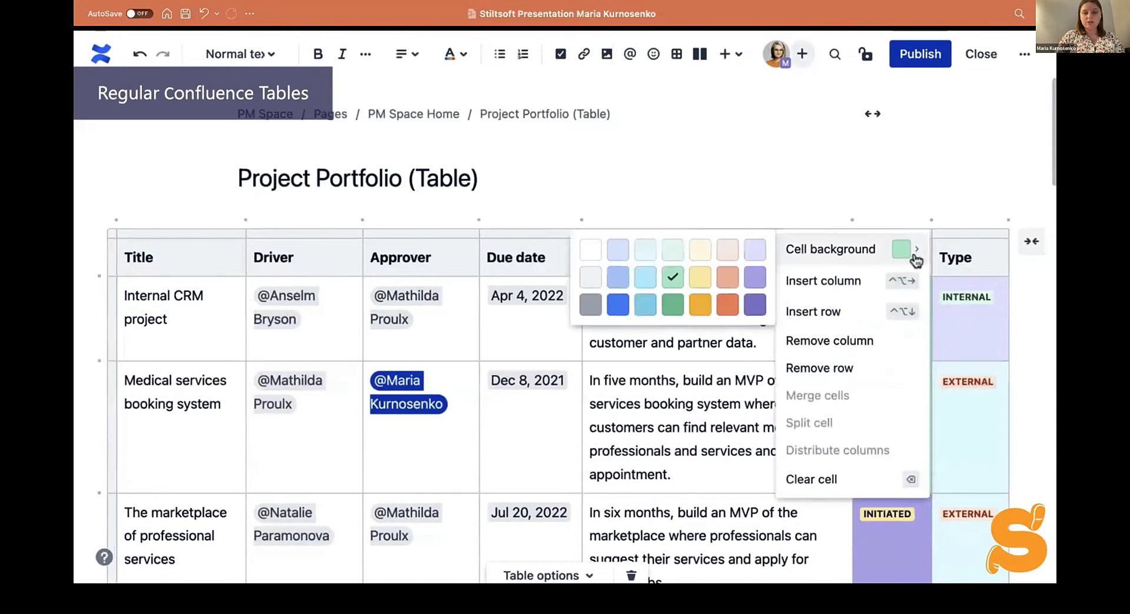
{"action": "left_click", "coordinate": [674, 286]}
Change the Medical services booking system's due date to Dec 9, 2021 and back to Dec 8, 2021.
{"action": "left_click", "coordinate": [526, 381]}
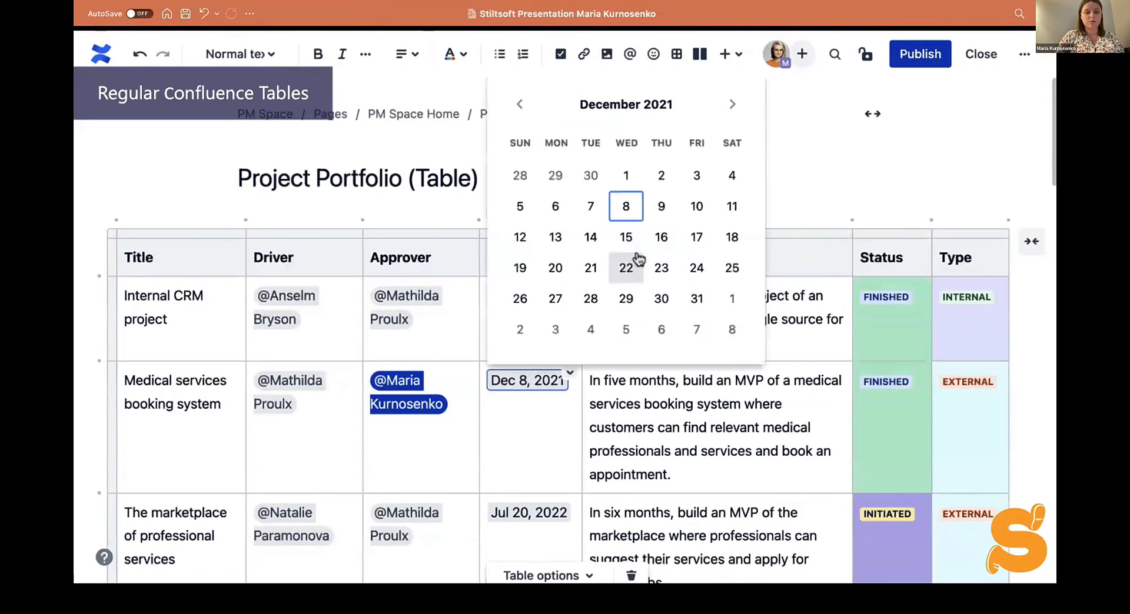
{"action": "left_click", "coordinate": [661, 207]}
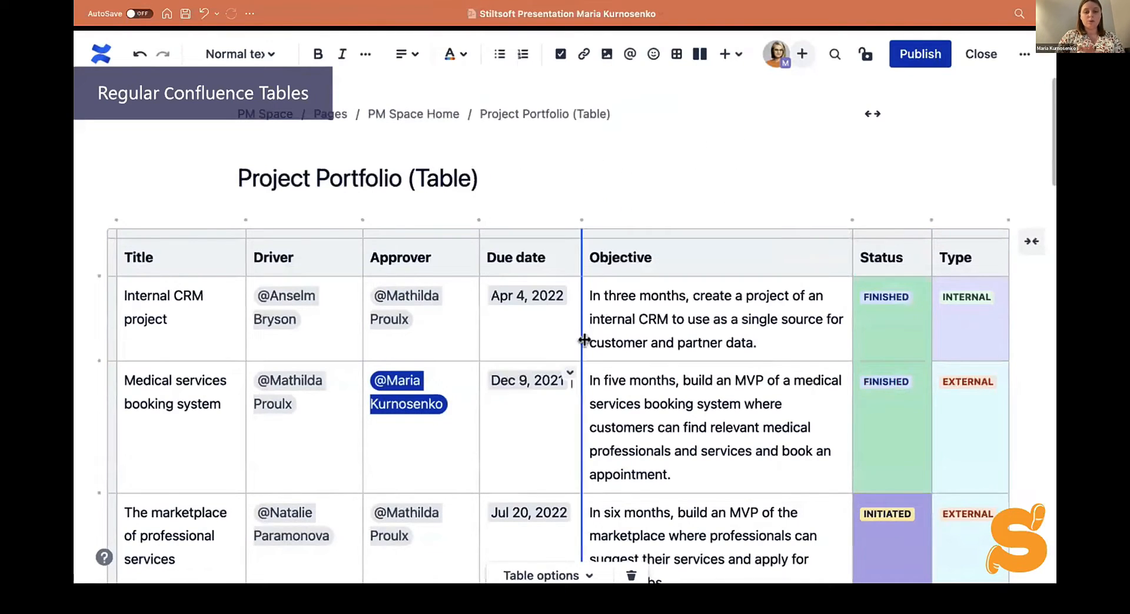
{"action": "left_click", "coordinate": [536, 394]}
{"action": "left_click", "coordinate": [621, 207]}
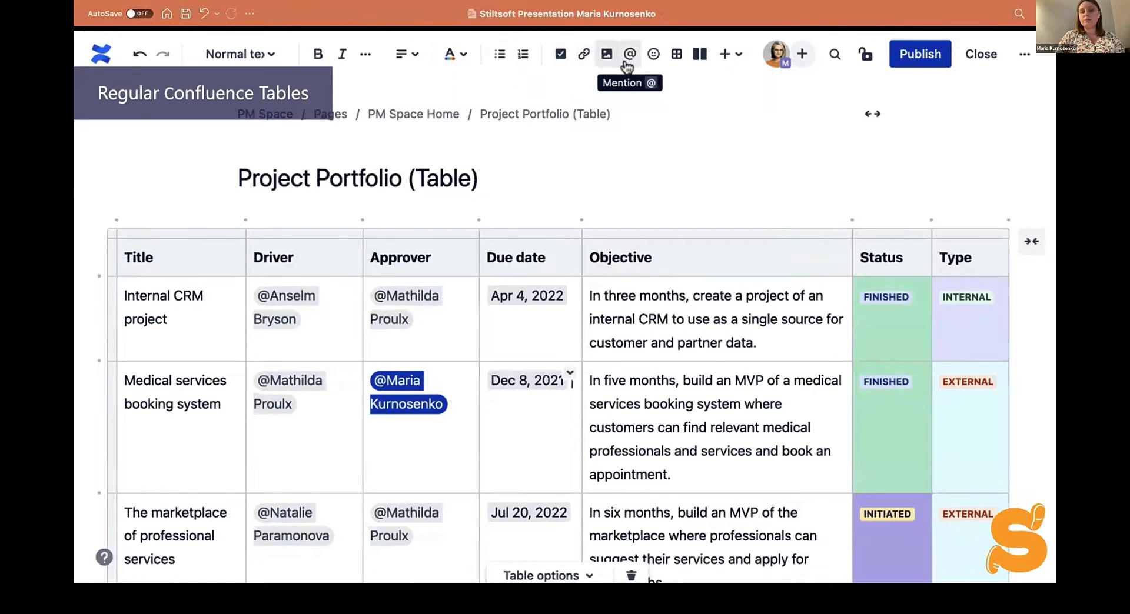
Browse the emoji picker from the People emojis through to the Activity category and close it without inserting any.
{"action": "left_click", "coordinate": [653, 53]}
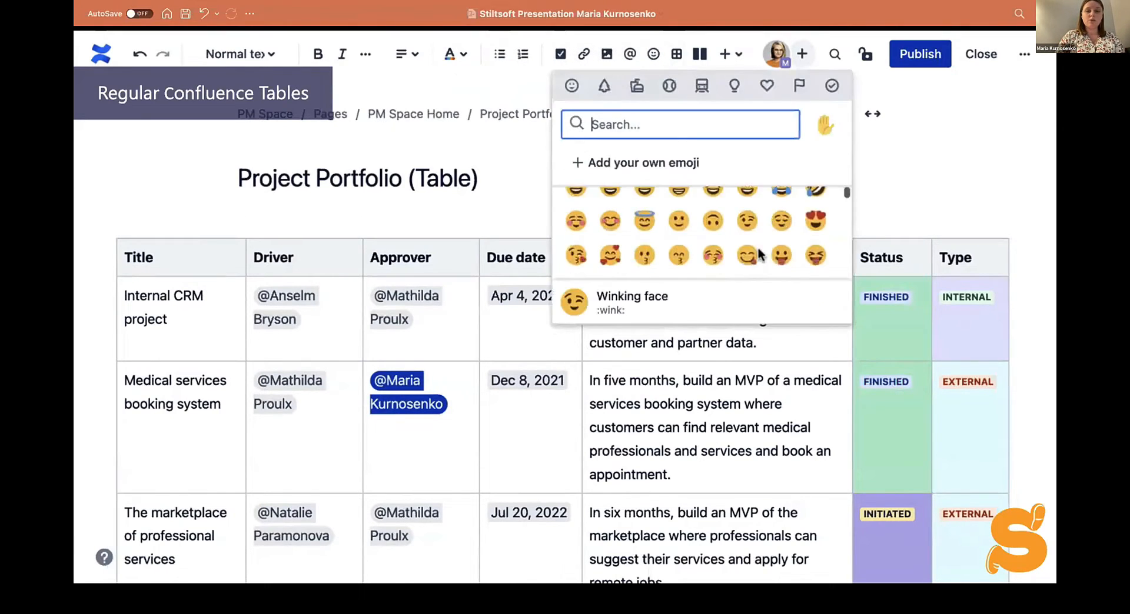
{"action": "scroll", "coordinate": [759, 255], "scroll_direction": "down", "scroll_amount": 15}
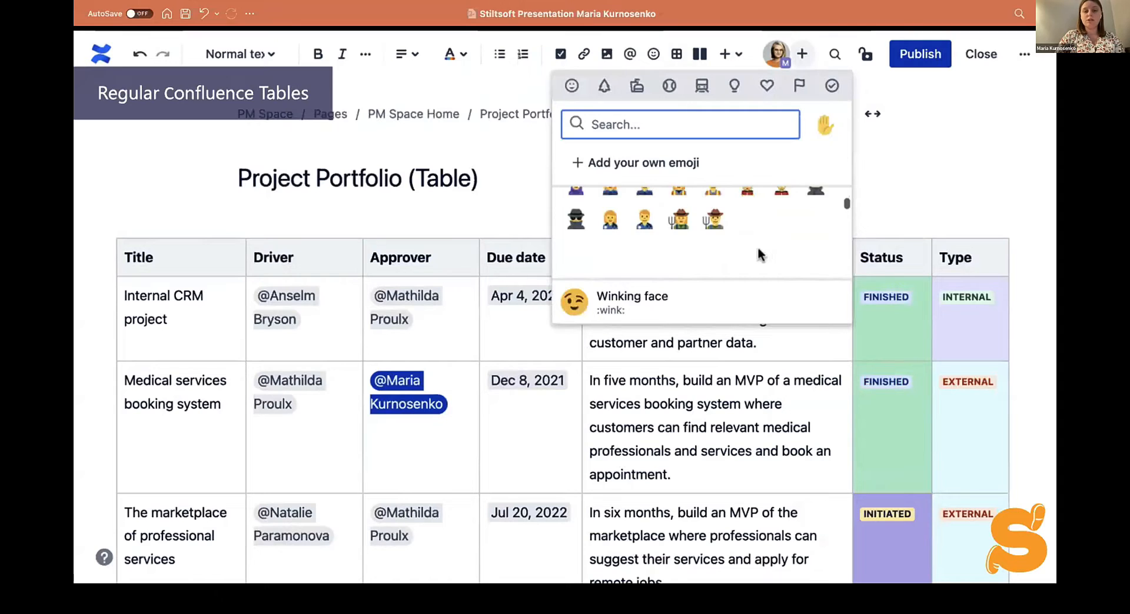
{"action": "scroll", "coordinate": [759, 255], "scroll_direction": "up", "scroll_amount": 10}
{"action": "scroll", "coordinate": [761, 255], "scroll_direction": "up", "scroll_amount": 5}
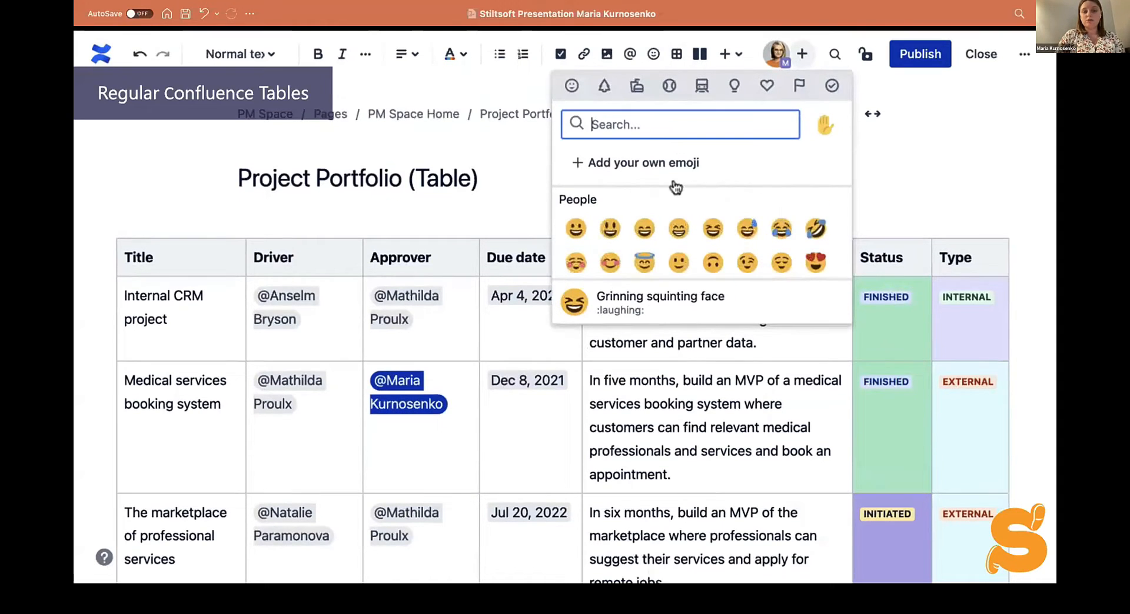
{"action": "left_click", "coordinate": [605, 86]}
{"action": "left_click", "coordinate": [636, 88]}
{"action": "left_click", "coordinate": [669, 86]}
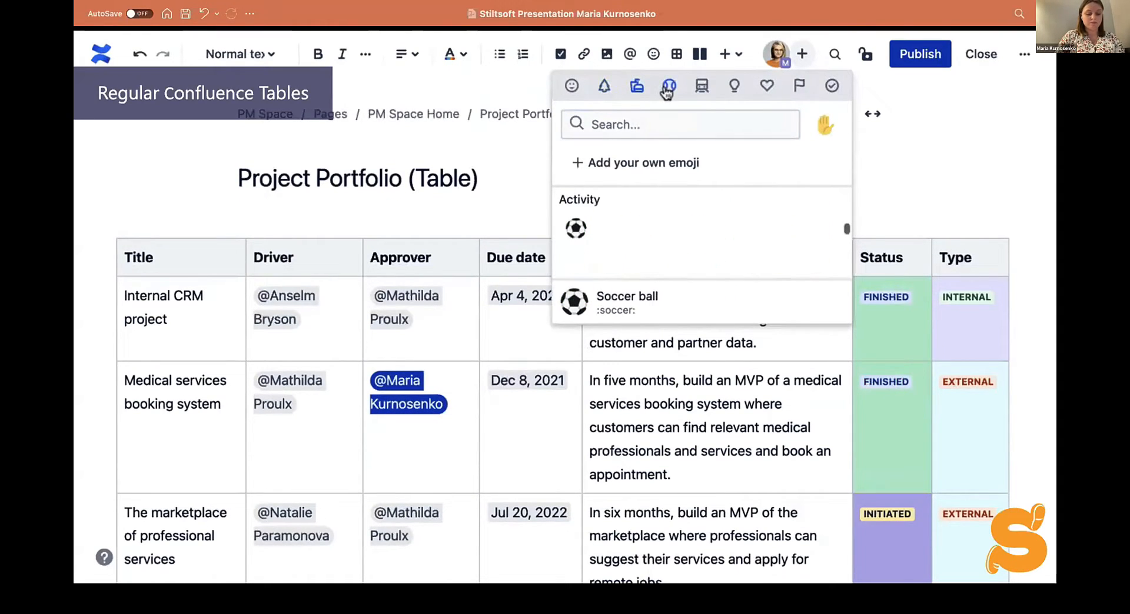
{"action": "left_click", "coordinate": [652, 54]}
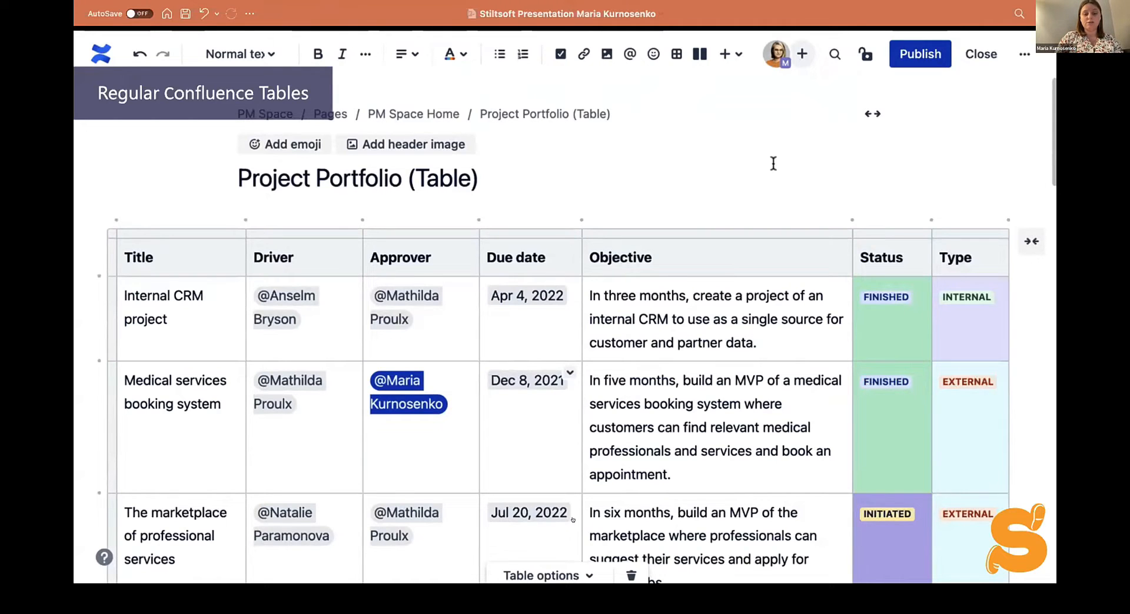
Advance to the Page Properties Macro slide and play its demo of the marketplace of professional services page.
{"action": "mouse_move", "coordinate": [535, 418]}
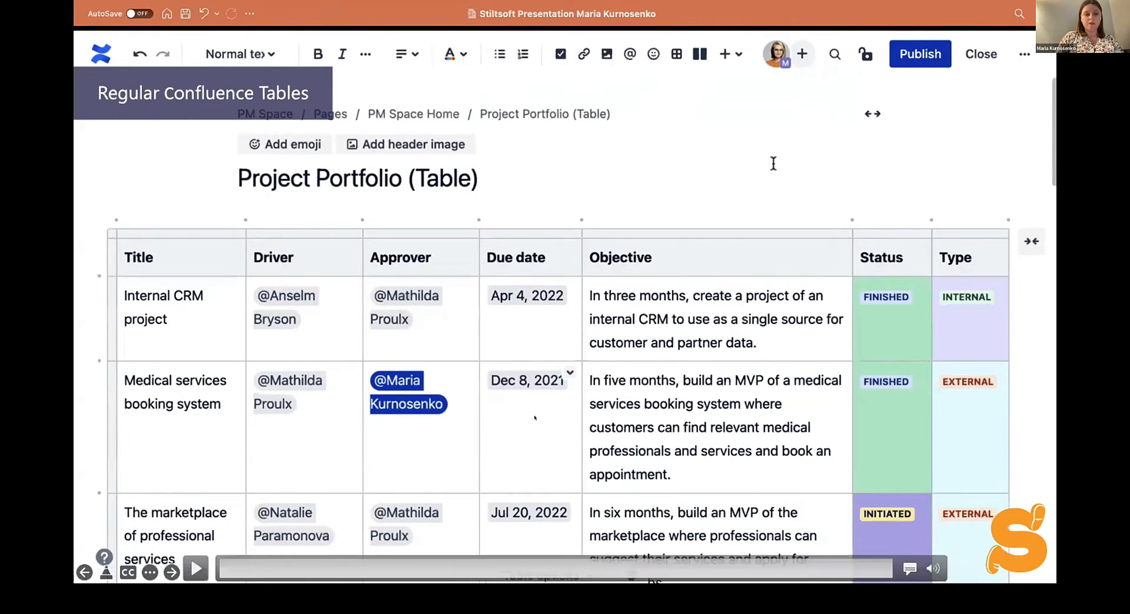
{"action": "key", "text": "Right"}
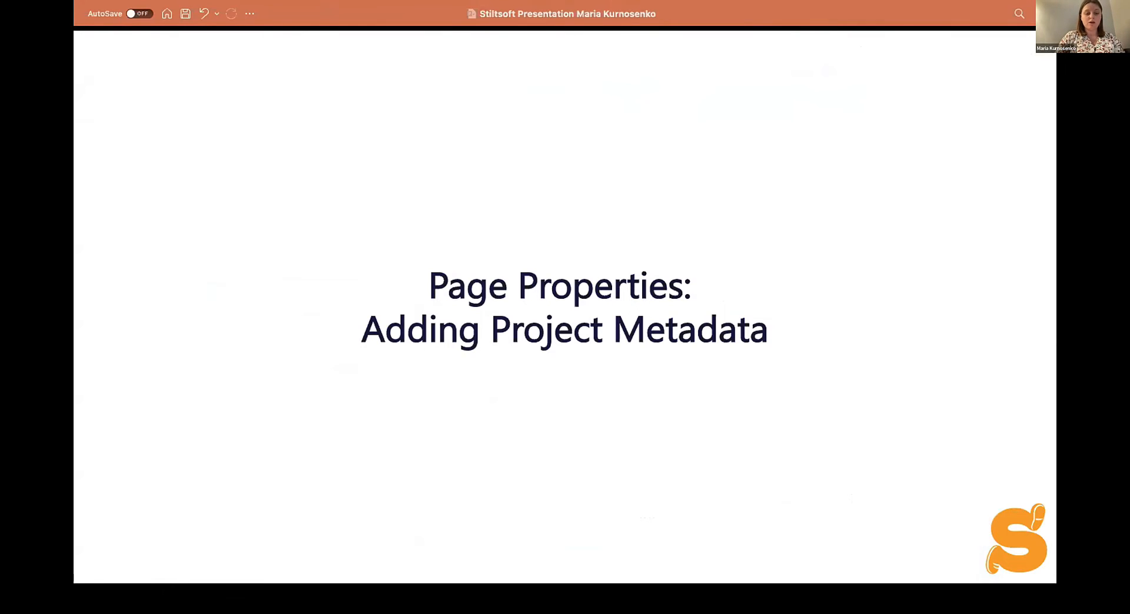
{"action": "key", "text": "Right"}
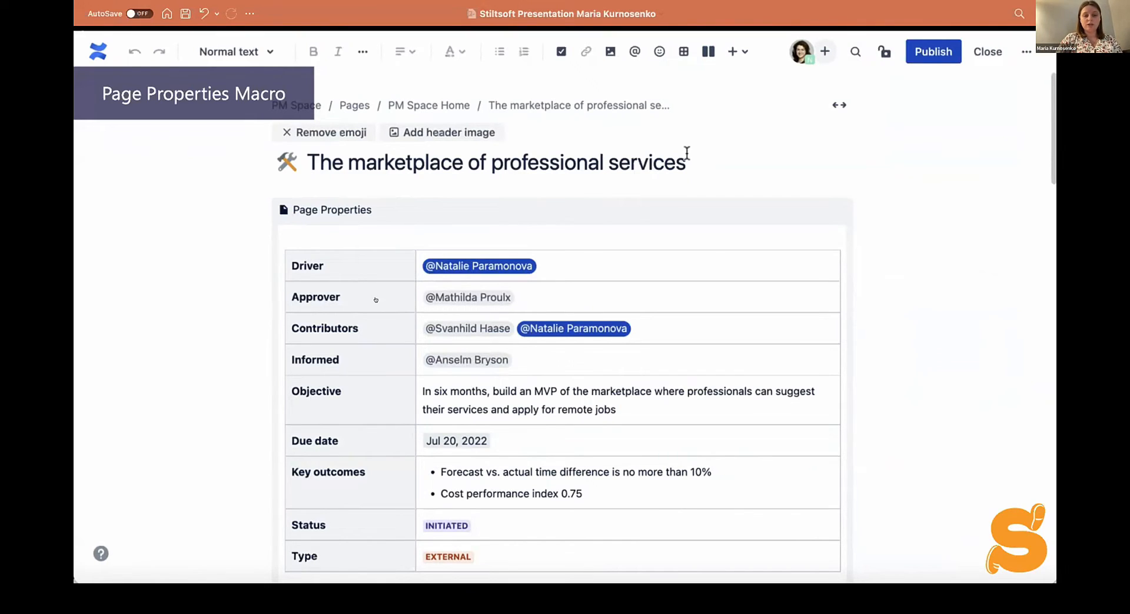
{"action": "mouse_move", "coordinate": [494, 357]}
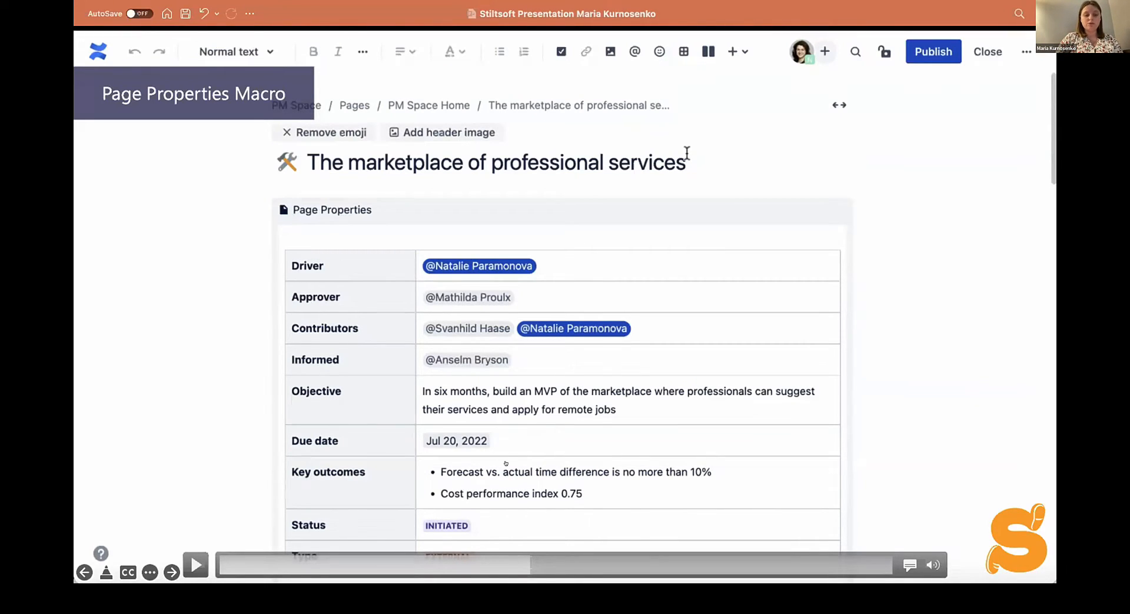
{"action": "left_click", "coordinate": [601, 410]}
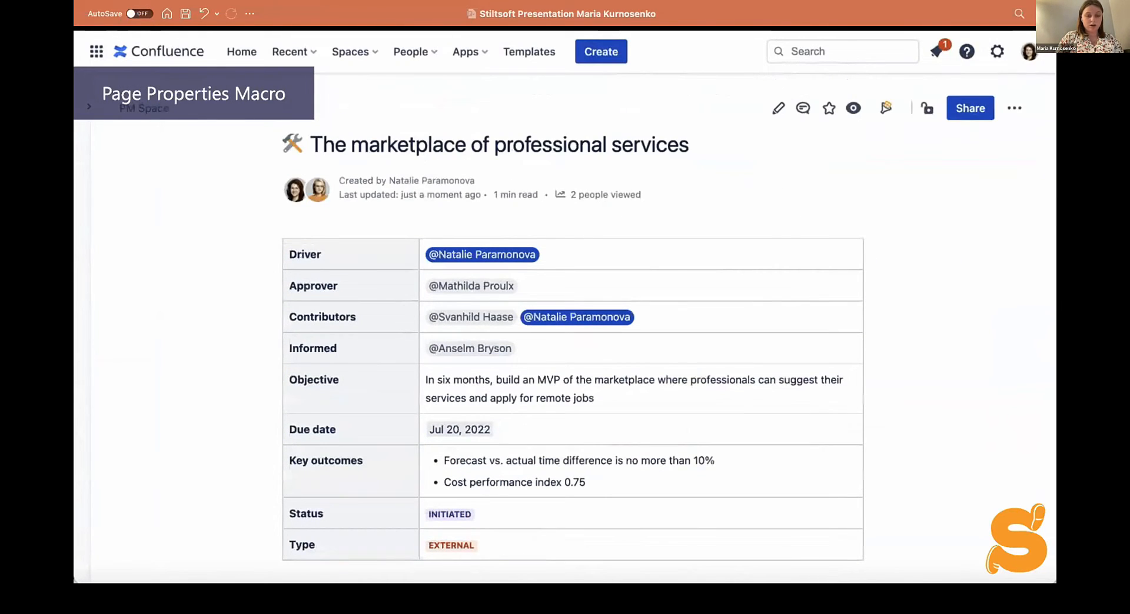
Advance past the Creating a Project Portfolio section to the Page Properties Report Macro slide.
{"action": "key", "text": "Right"}
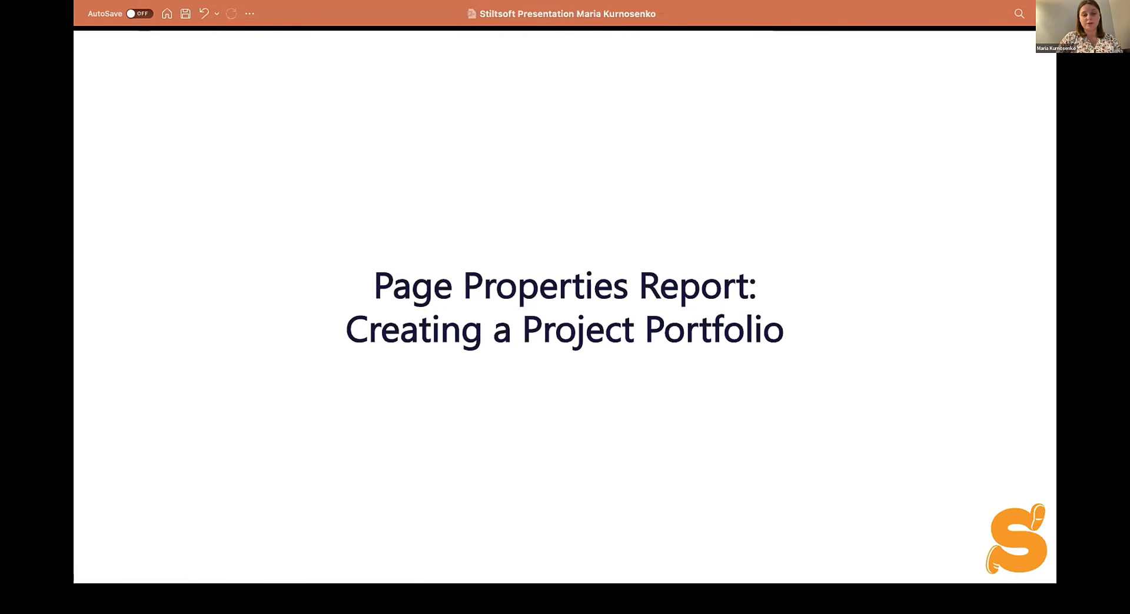
{"action": "key", "text": "Right"}
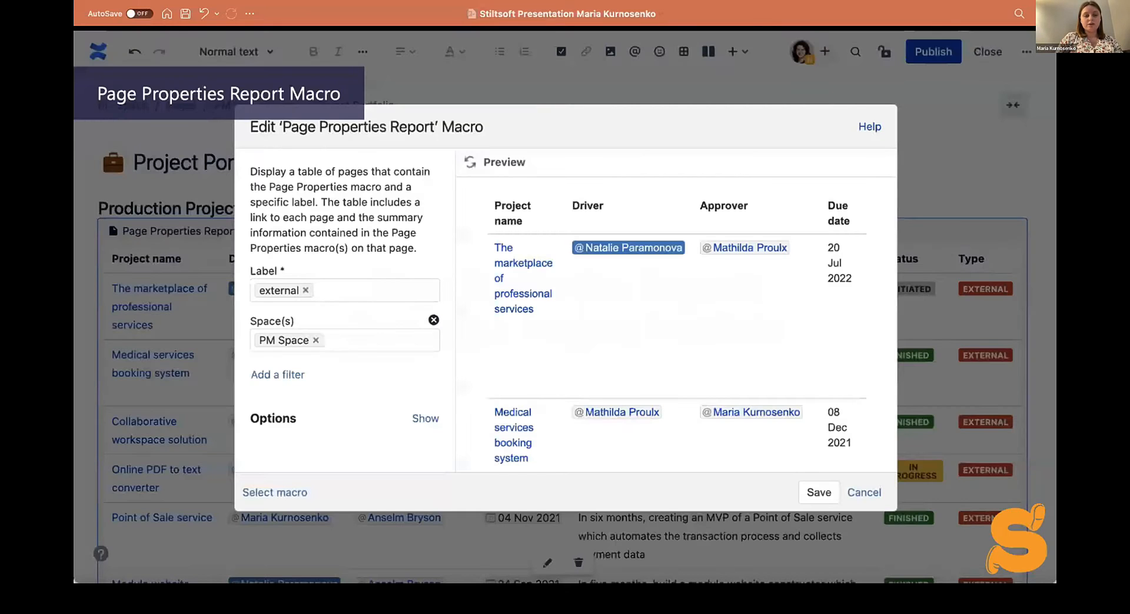
Pause and resume the Page Properties Report demo, and advance past the Alternative Way of Reporting section to the Table Excerpt Macro slide.
{"action": "left_click", "coordinate": [463, 347]}
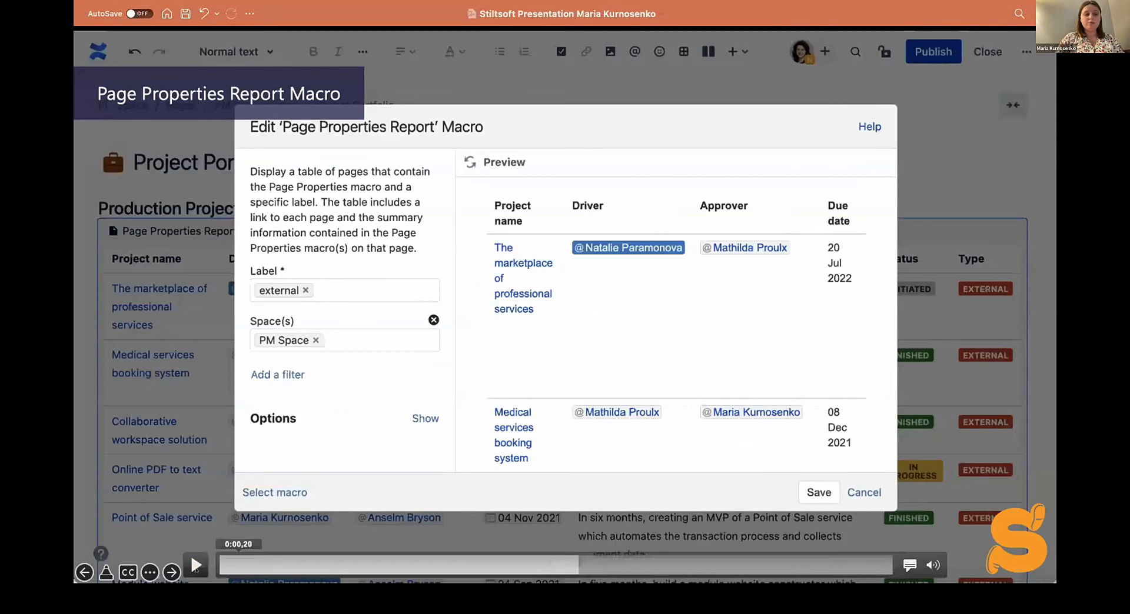
{"action": "left_click", "coordinate": [196, 568]}
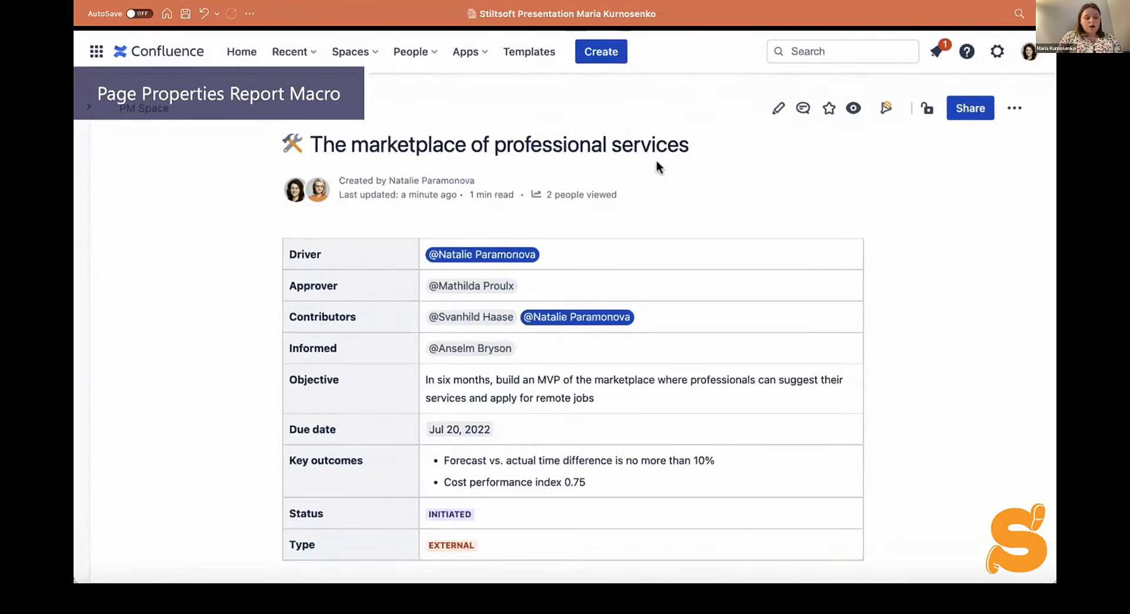
{"action": "key", "text": "Right"}
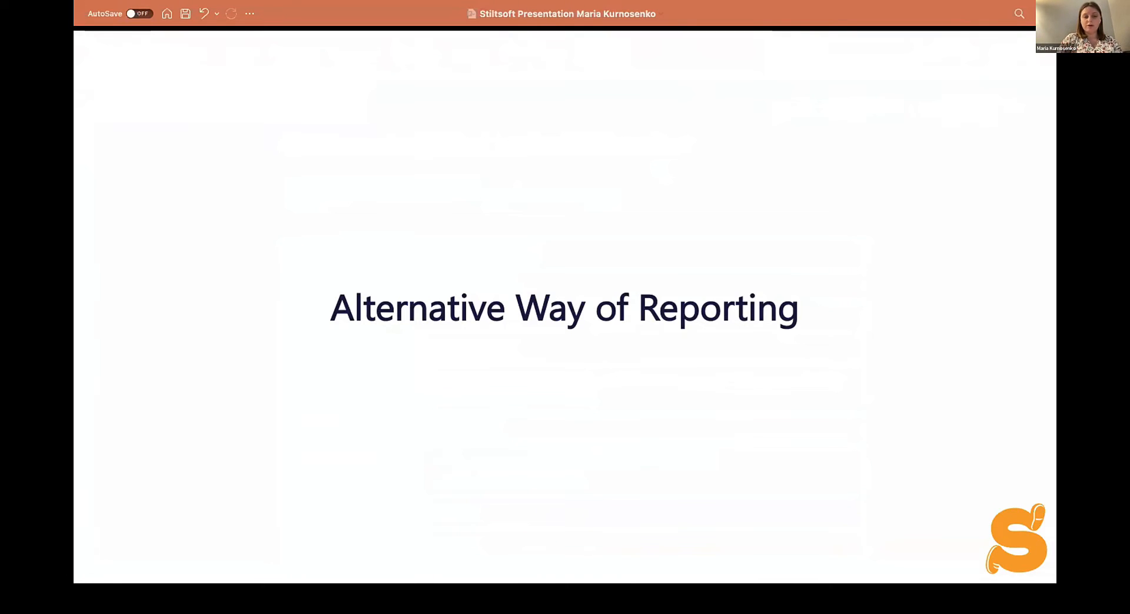
{"action": "key", "text": "Right"}
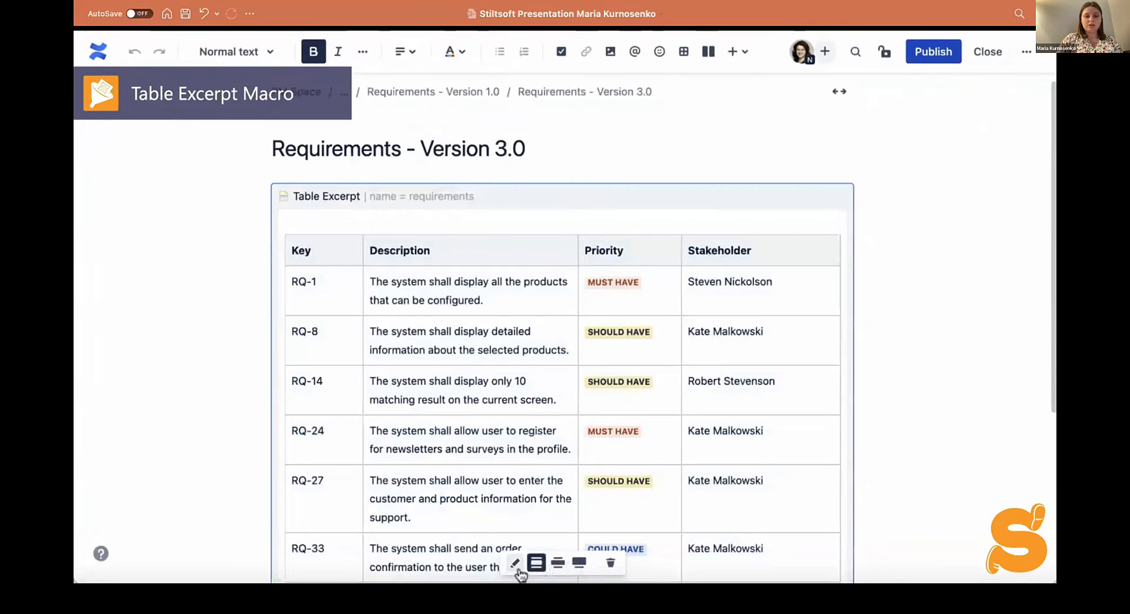
Open the settings of the Table Excerpt macro named requirements on the Requirements - Version 3.0 page.
{"action": "left_click", "coordinate": [519, 568]}
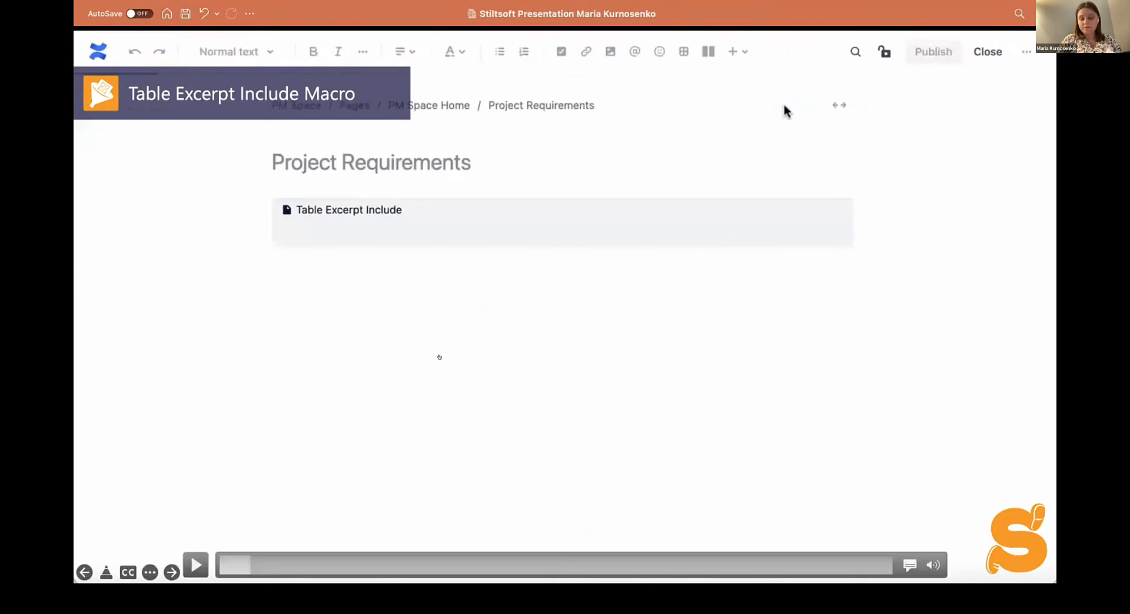
Advance past the How to Use Data from External Sources section to the Table from CSV Macro slide and play its demo.
{"action": "key", "text": "Right"}
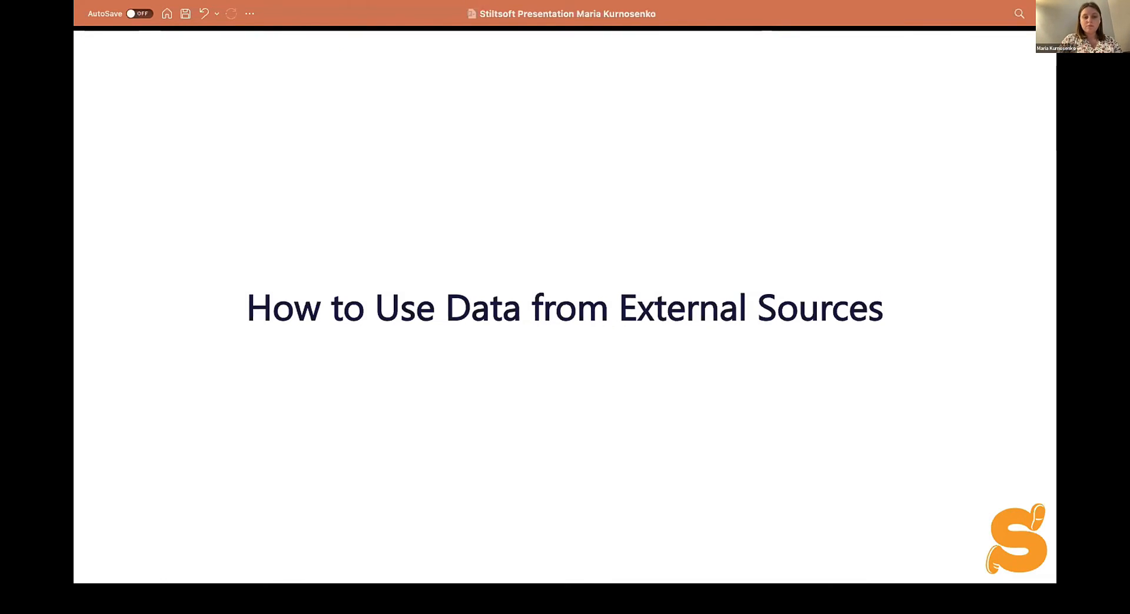
{"action": "key", "text": "Right"}
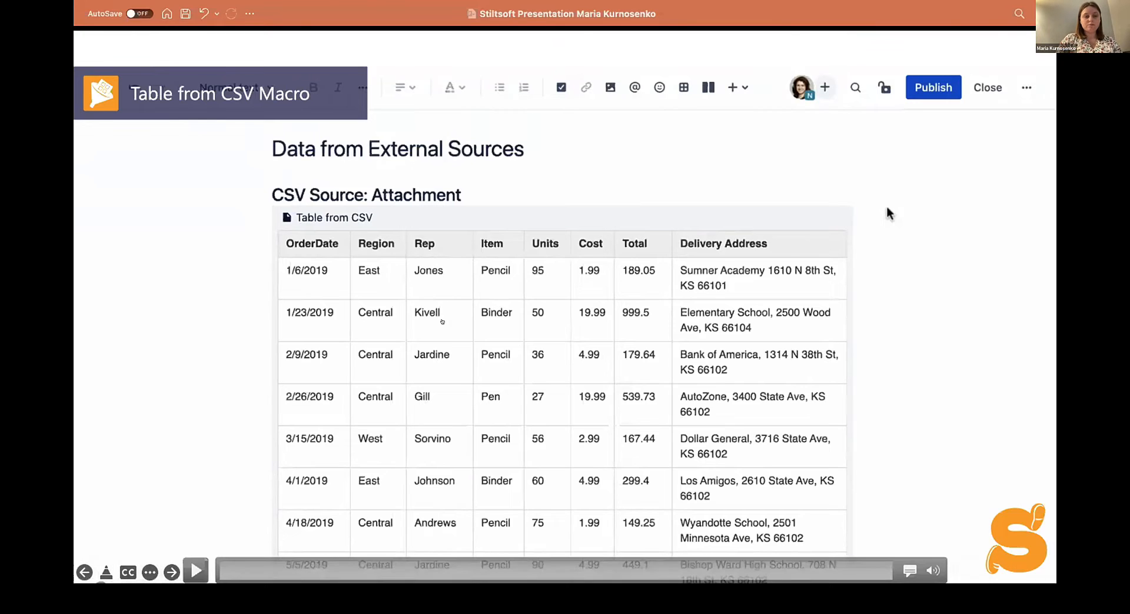
{"action": "left_click", "coordinate": [442, 321]}
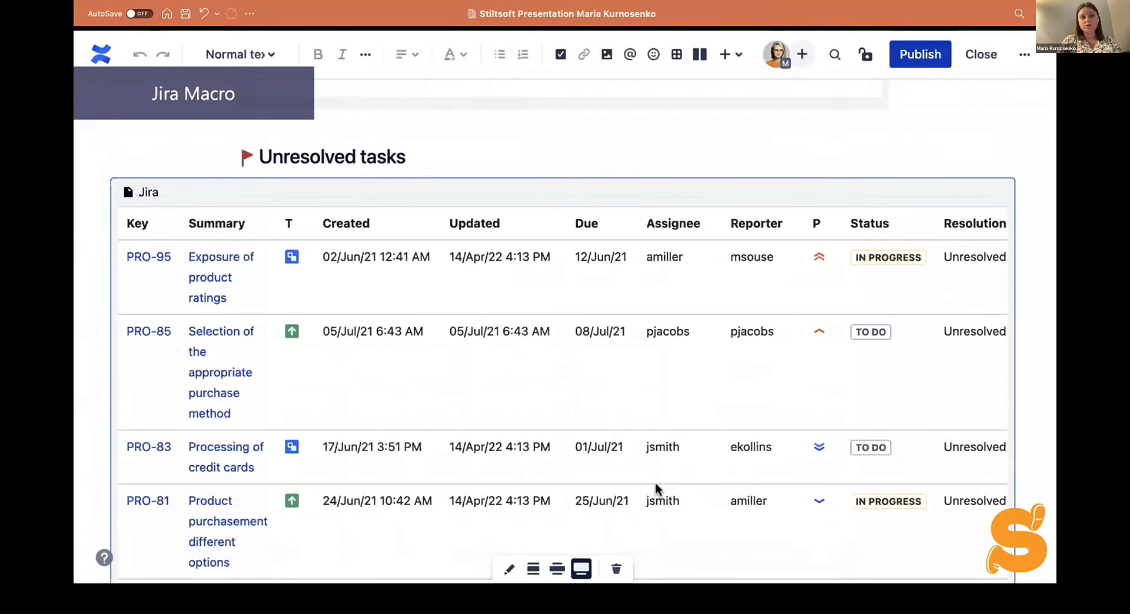
Open the Unresolved tasks Jira macro for editing and copy its whole search query.
{"action": "scroll", "coordinate": [657, 489], "scroll_direction": "down", "scroll_amount": 2}
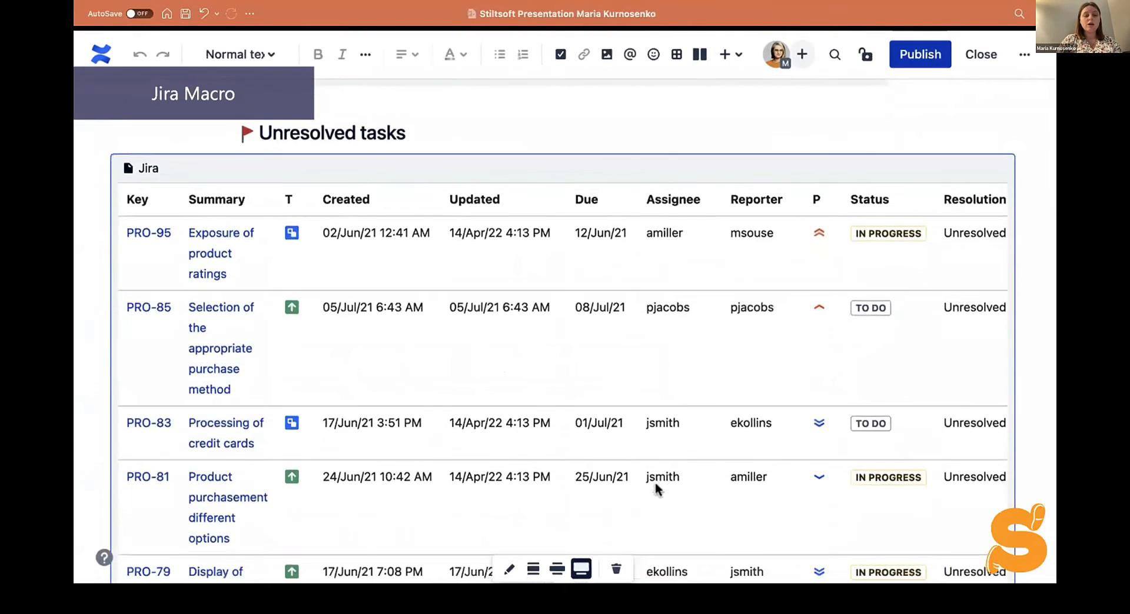
{"action": "left_click", "coordinate": [509, 569]}
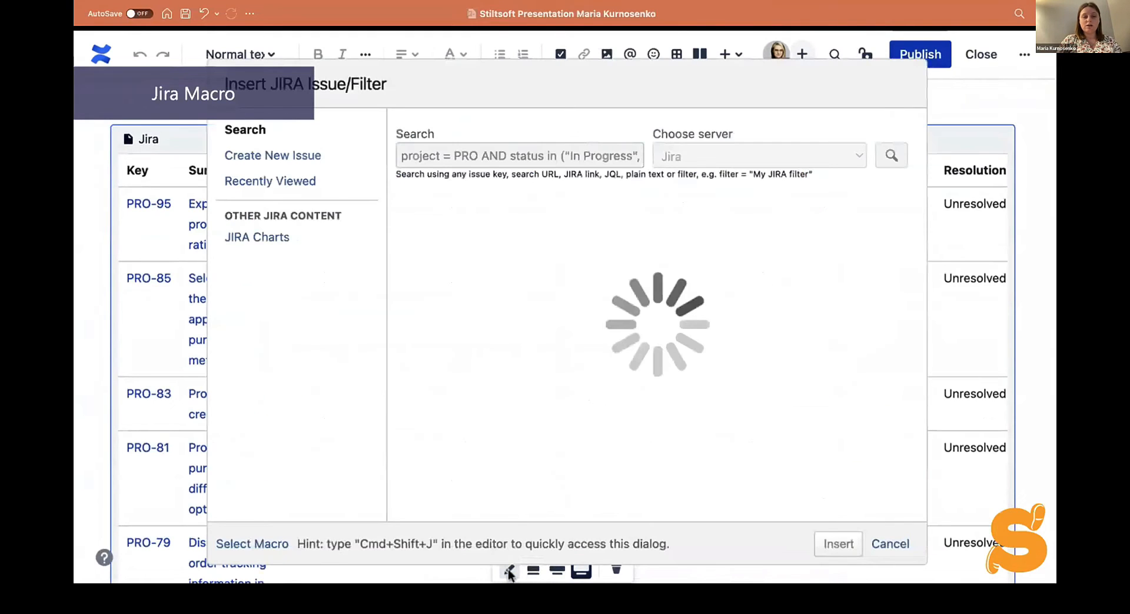
{"action": "key", "text": "super+a"}
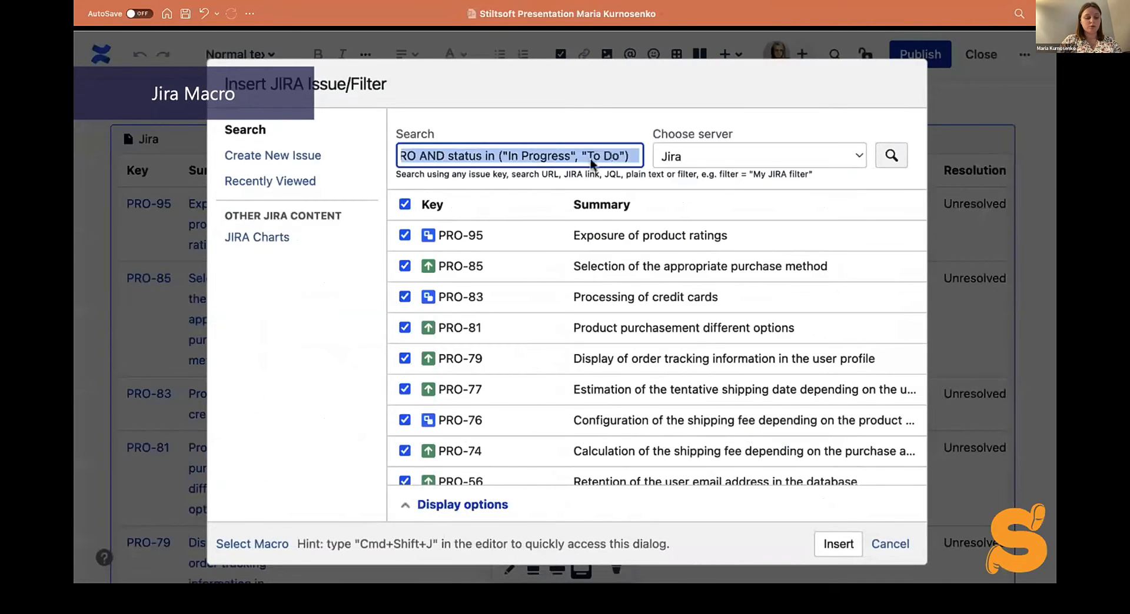
{"action": "right_click", "coordinate": [593, 158]}
{"action": "left_click", "coordinate": [644, 291]}
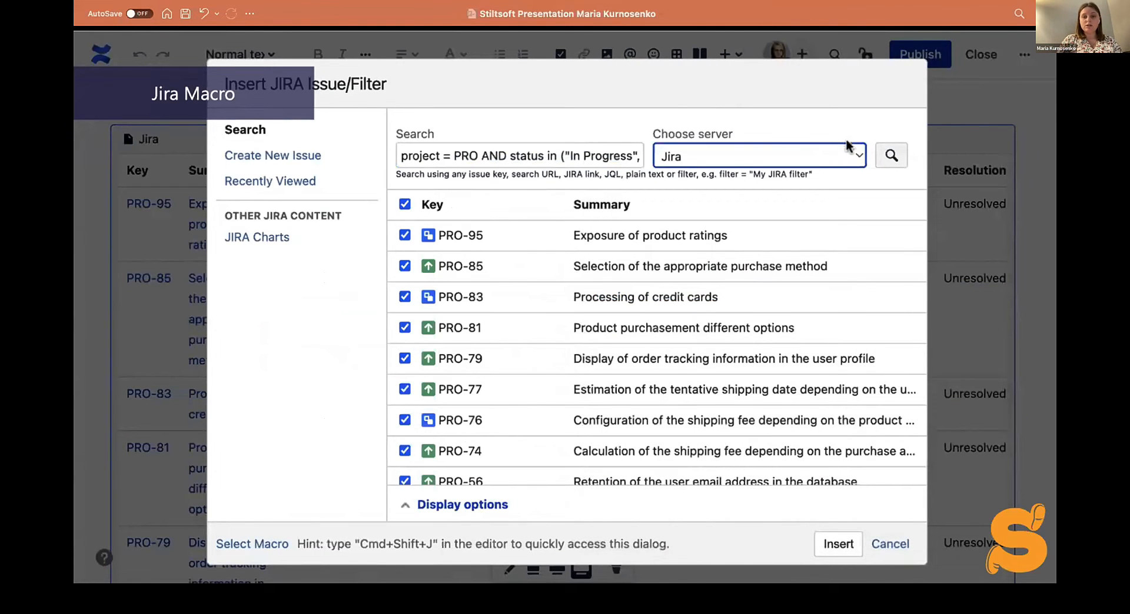
Expand the Jira macro's display options and set the maximum issues to 30.
{"action": "left_click", "coordinate": [447, 504]}
{"action": "double_click", "coordinate": [560, 406]}
{"action": "type", "text": "30"}
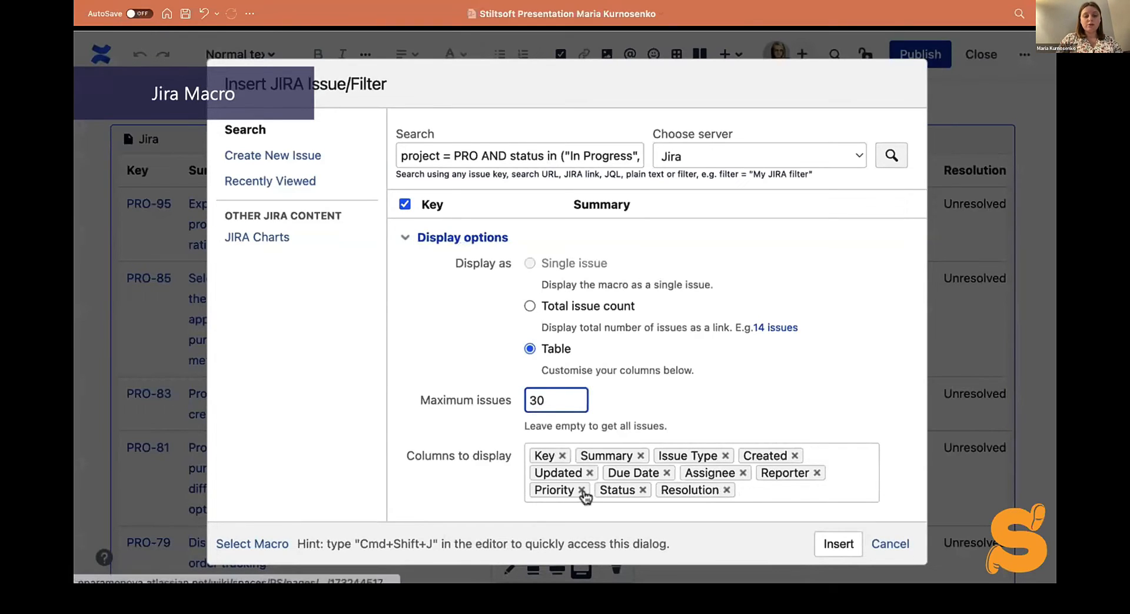
Remove the Updated and Due Date columns from the Jira table and browse the other available columns without adding any.
{"action": "left_click", "coordinate": [589, 473]}
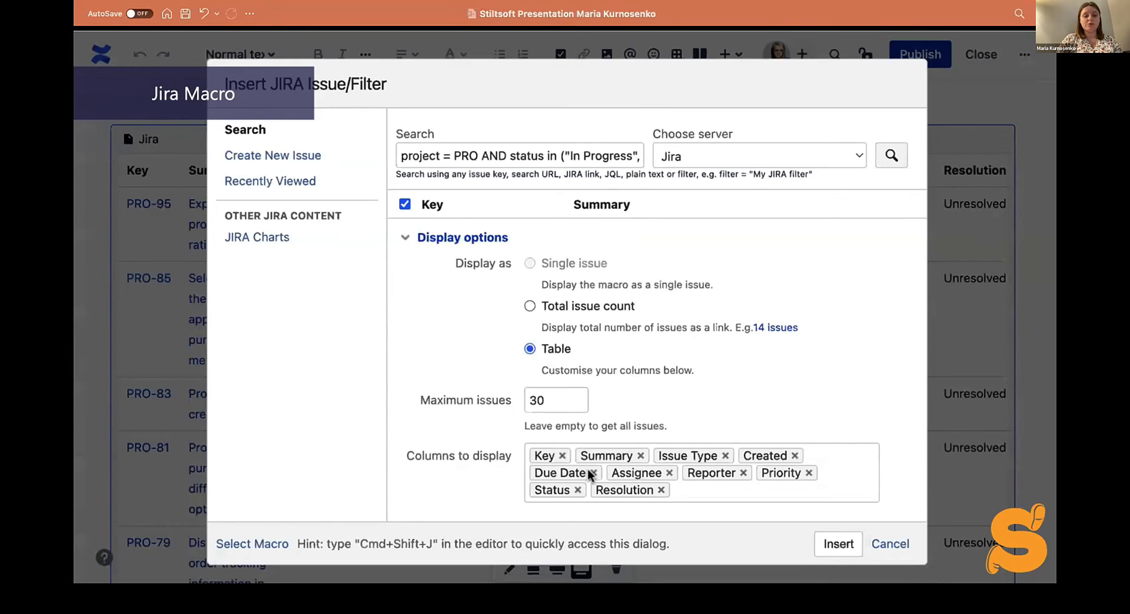
{"action": "left_click", "coordinate": [591, 472]}
{"action": "left_click", "coordinate": [692, 492]}
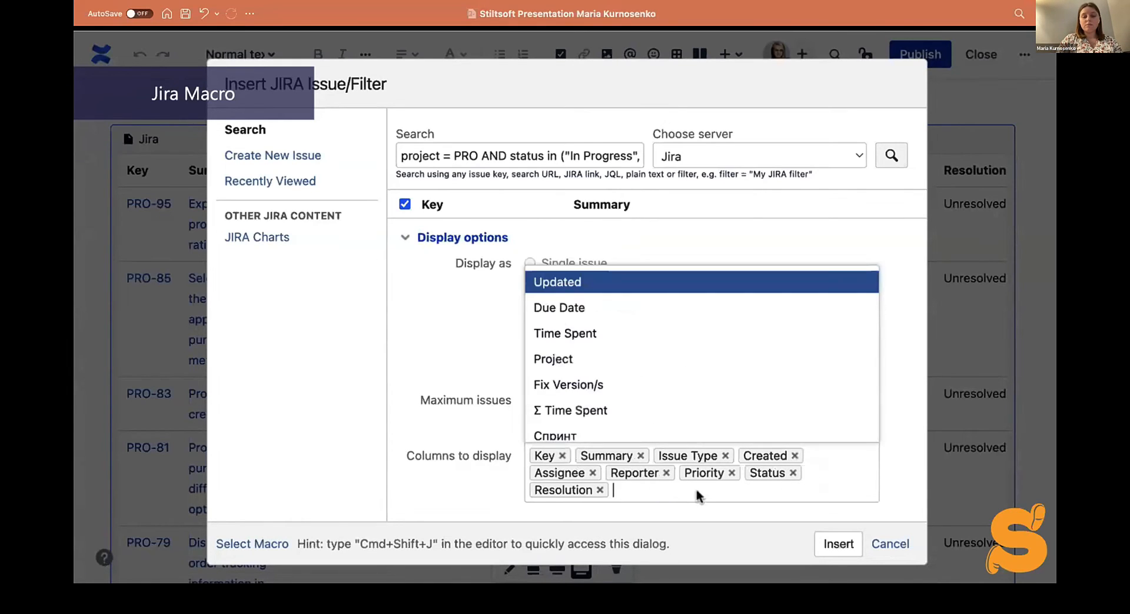
{"action": "scroll", "coordinate": [759, 412], "scroll_direction": "down", "scroll_amount": 10}
{"action": "scroll", "coordinate": [759, 412], "scroll_direction": "down", "scroll_amount": 3}
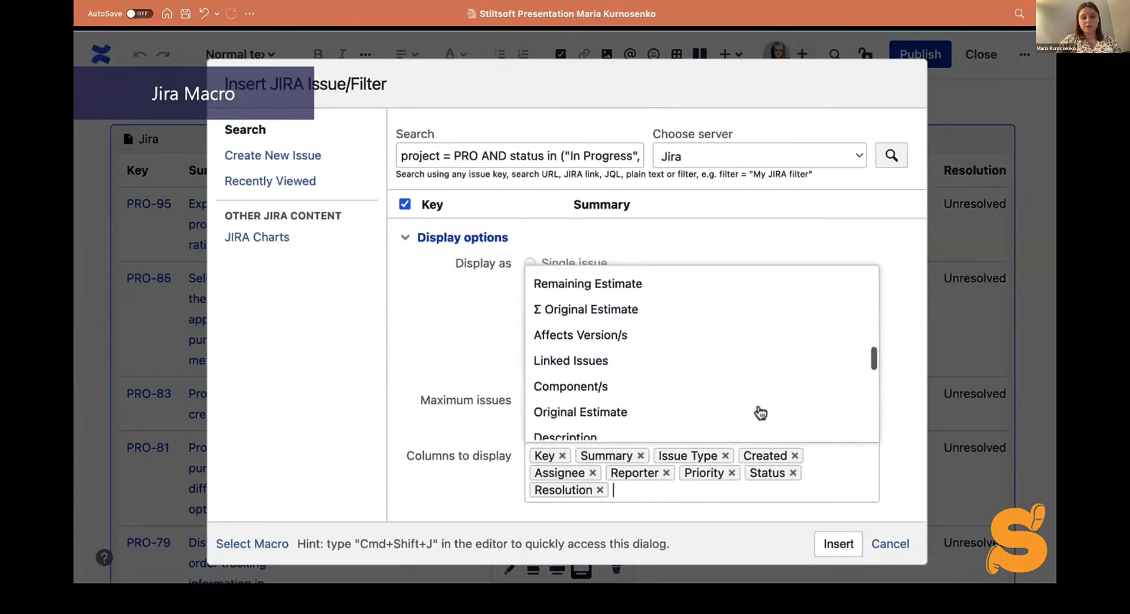
{"action": "scroll", "coordinate": [758, 411], "scroll_direction": "up", "scroll_amount": 10}
{"action": "left_click", "coordinate": [915, 385]}
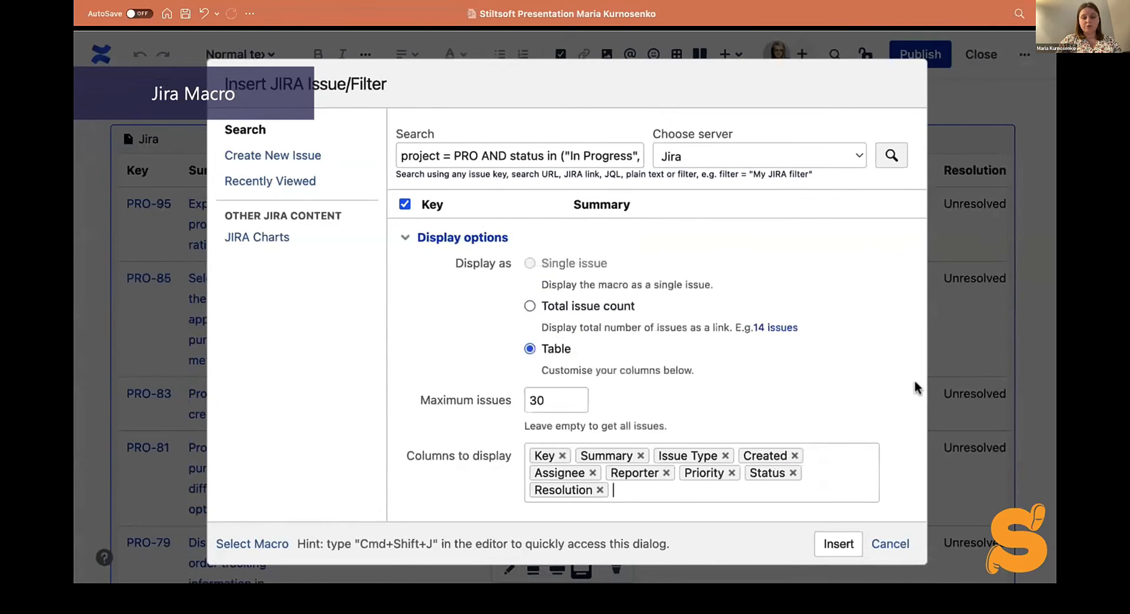
Collapse the display options and look through the list of Jira issues matched by the query.
{"action": "left_click", "coordinate": [402, 243]}
{"action": "scroll", "coordinate": [610, 379], "scroll_direction": "down", "scroll_amount": 2}
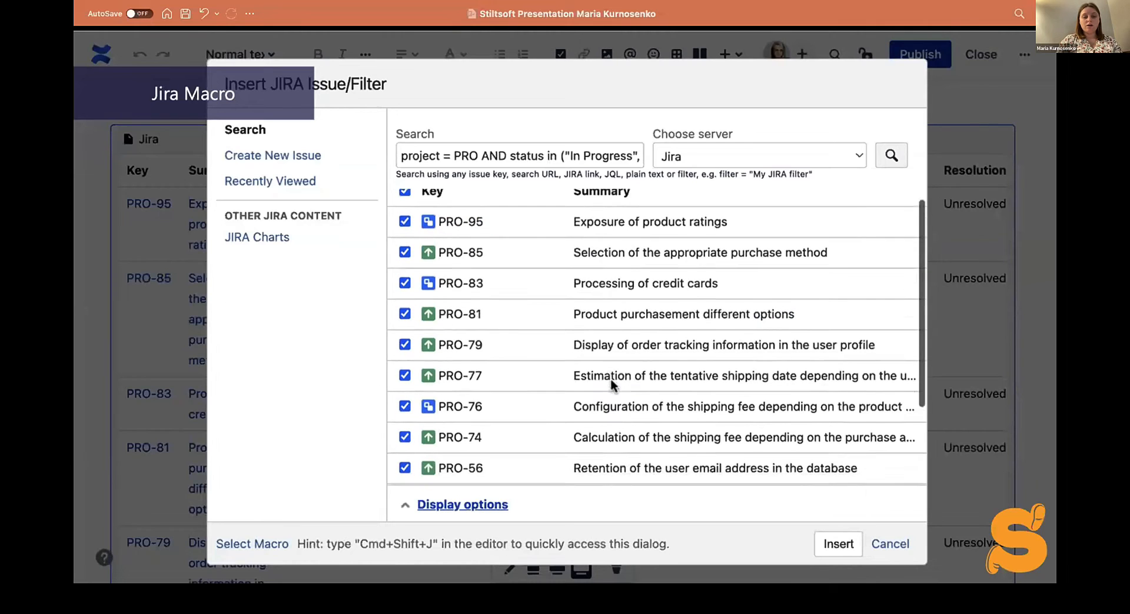
{"action": "scroll", "coordinate": [610, 379], "scroll_direction": "down", "scroll_amount": 3}
{"action": "scroll", "coordinate": [518, 345], "scroll_direction": "up", "scroll_amount": 5}
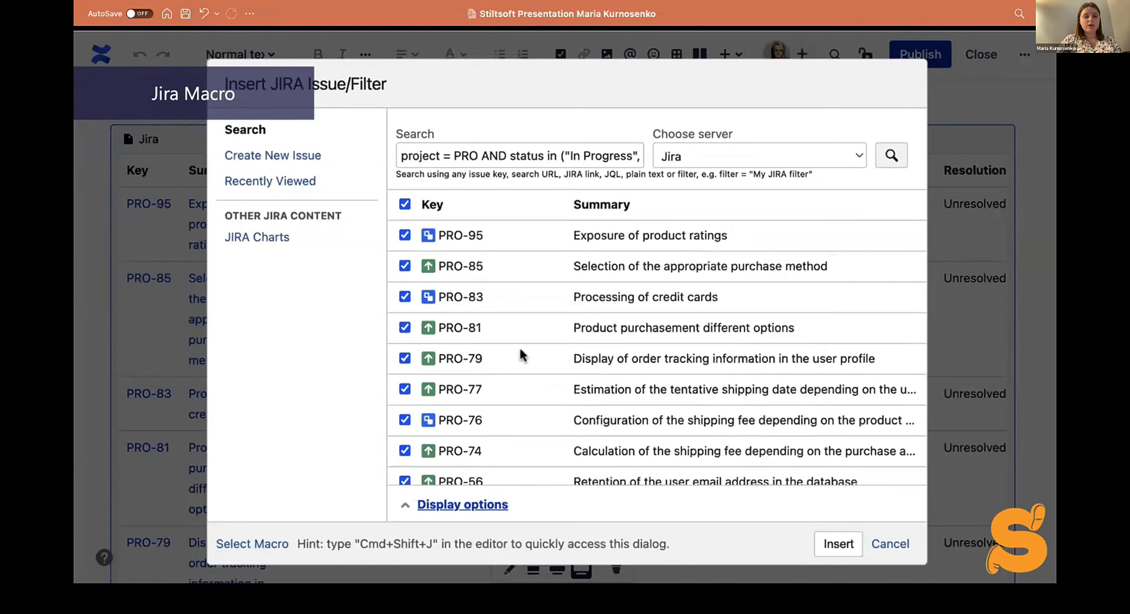
Preview a Jira pie chart from the copied query and return to the Jira issue and filter settings.
{"action": "left_click", "coordinate": [290, 244]}
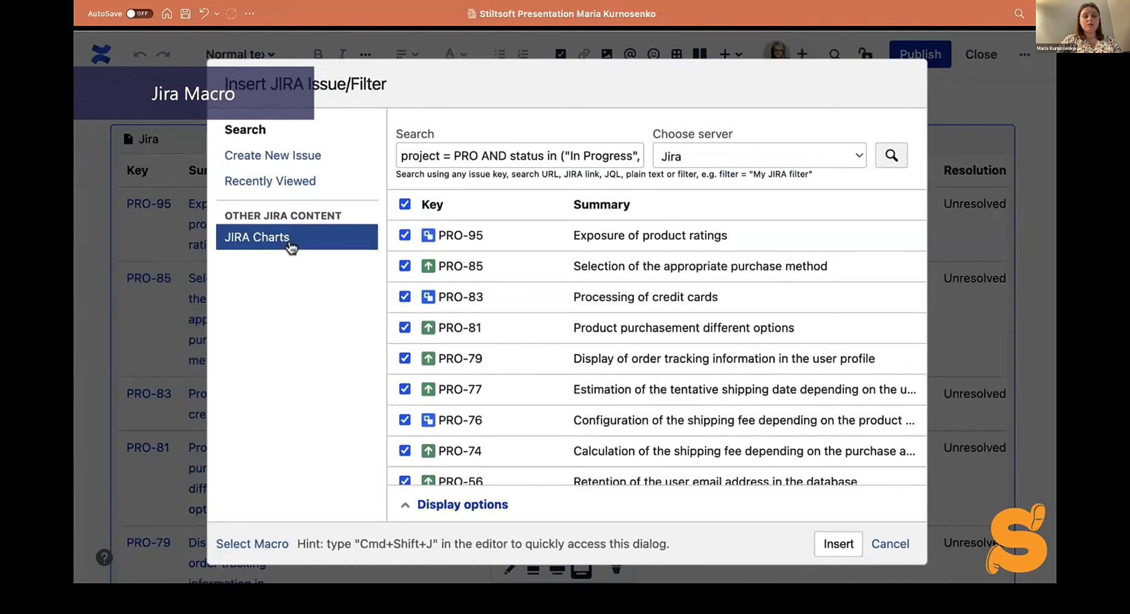
{"action": "left_click", "coordinate": [444, 160]}
{"action": "right_click", "coordinate": [445, 158]}
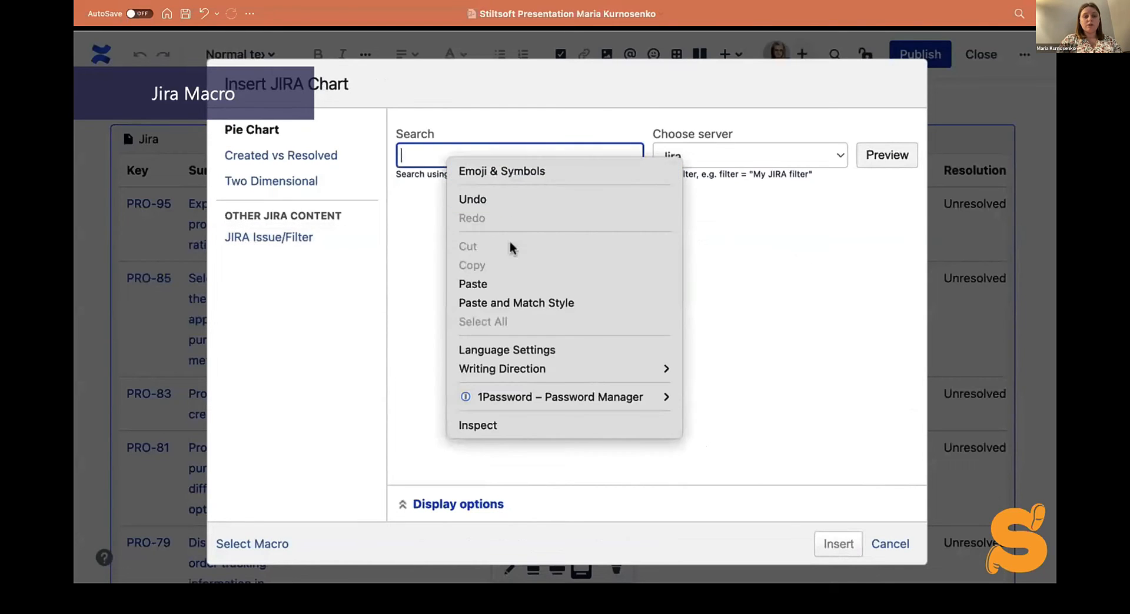
{"action": "left_click", "coordinate": [500, 283]}
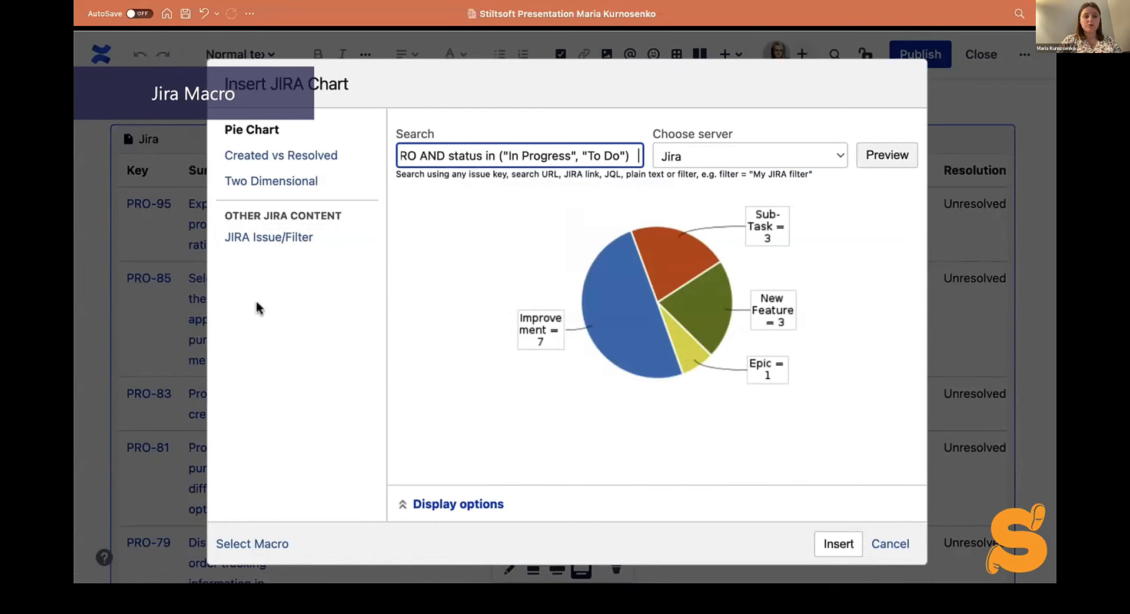
{"action": "left_click", "coordinate": [295, 248]}
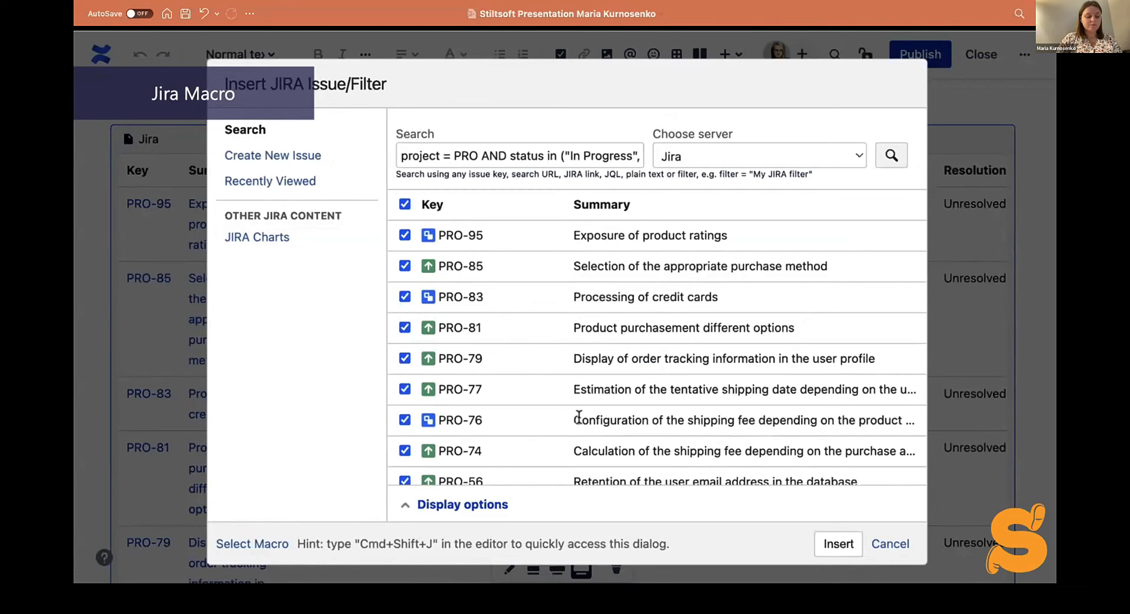
Advance past the How to Analyze Tables and Build Dashboards section to the Pivot Table Macro slide.
{"action": "key", "text": "Right"}
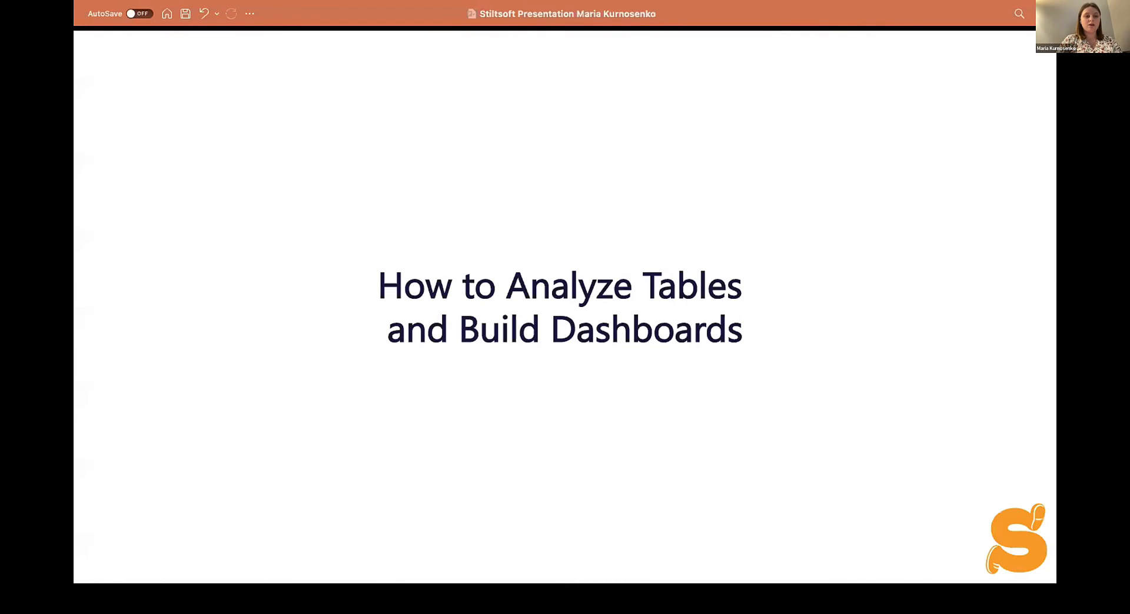
{"action": "key", "text": "Right"}
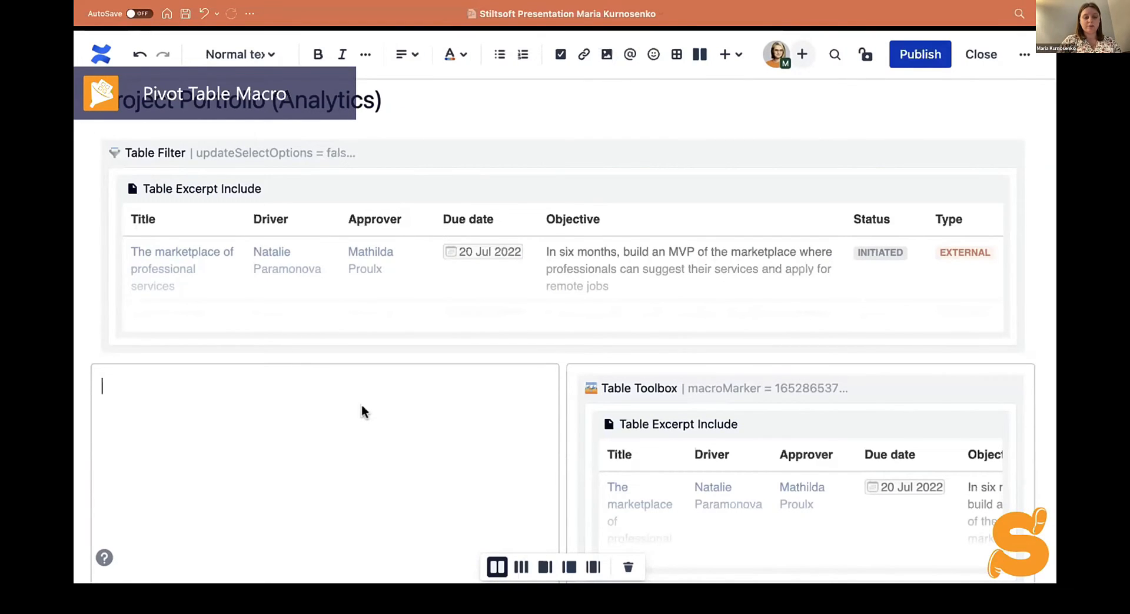
Insert a Pivot Table macro in the empty layout column beside the Table Toolbox and paste the Table Excerpt Include macro into it.
{"action": "scroll", "coordinate": [361, 406], "scroll_direction": "down", "scroll_amount": 1}
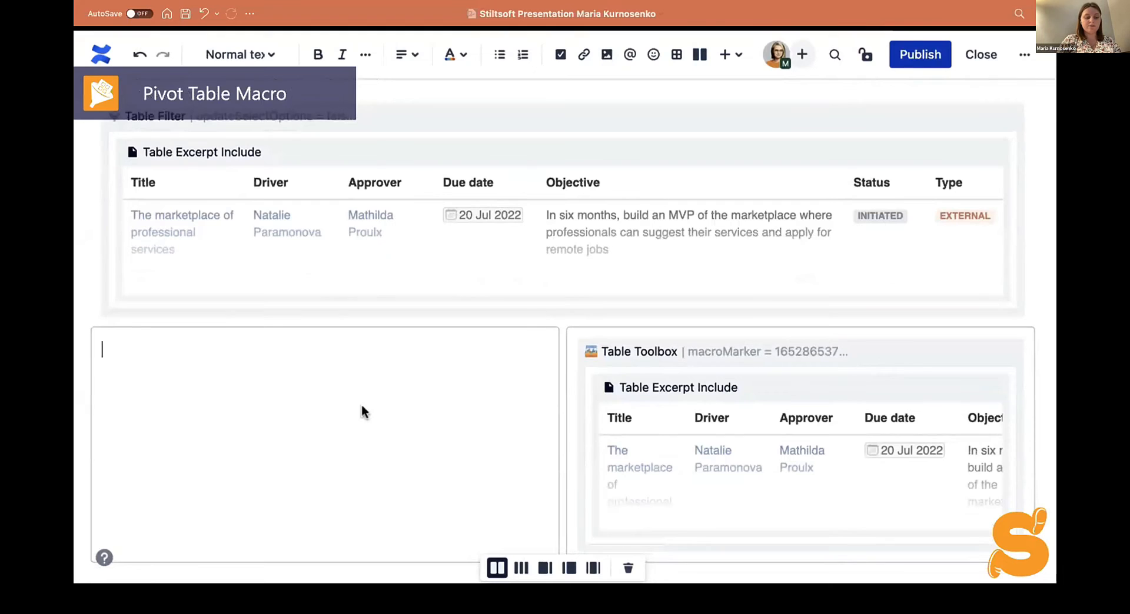
{"action": "type", "text": "/pivot"}
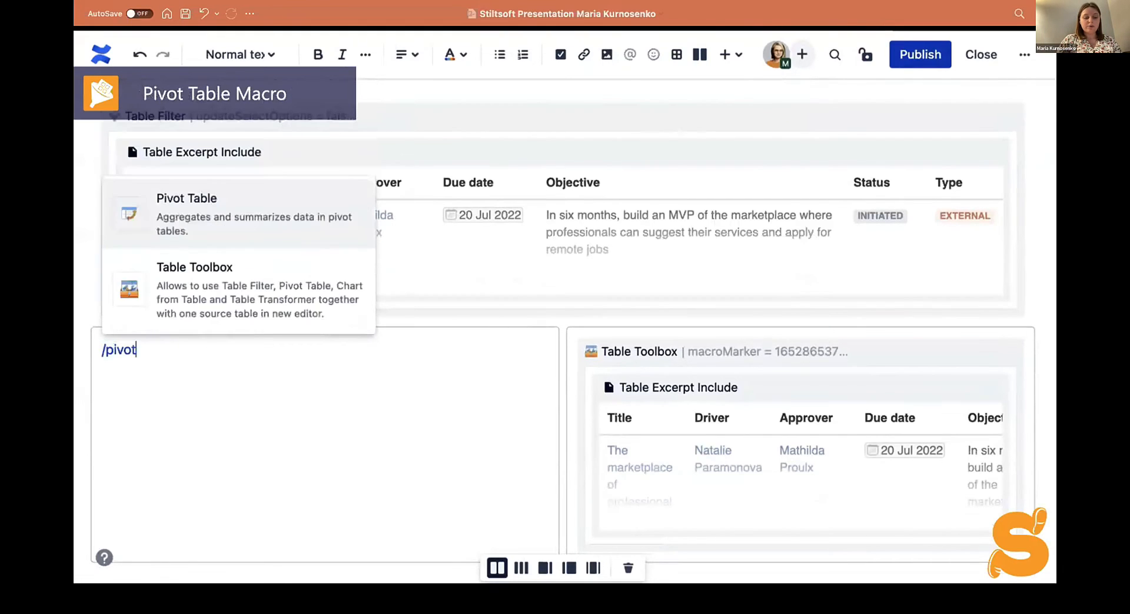
{"action": "left_click", "coordinate": [284, 231]}
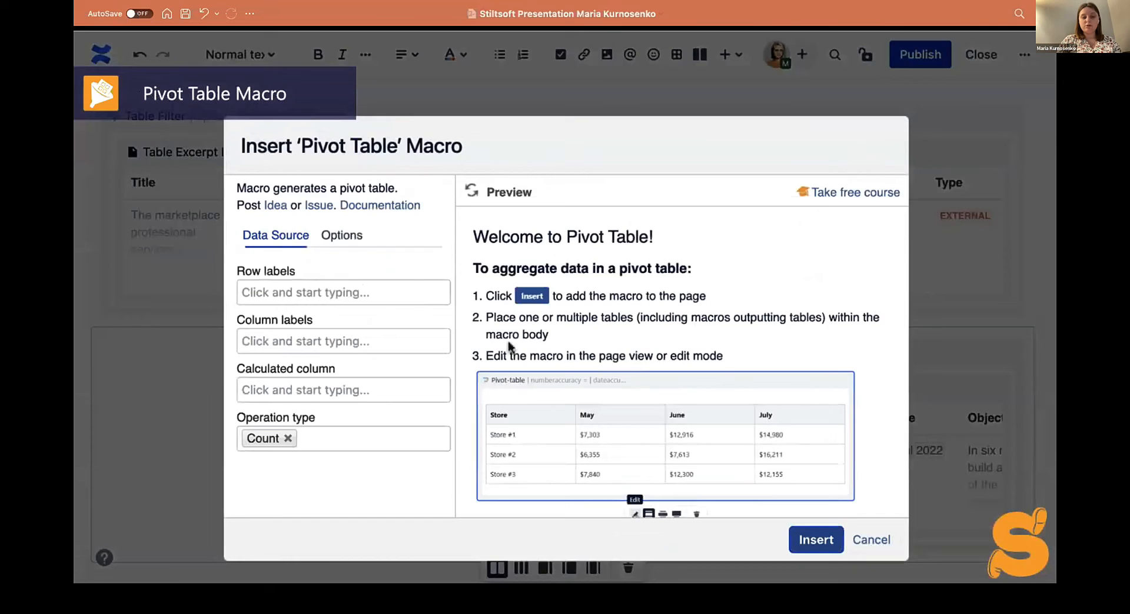
{"action": "left_click", "coordinate": [823, 540]}
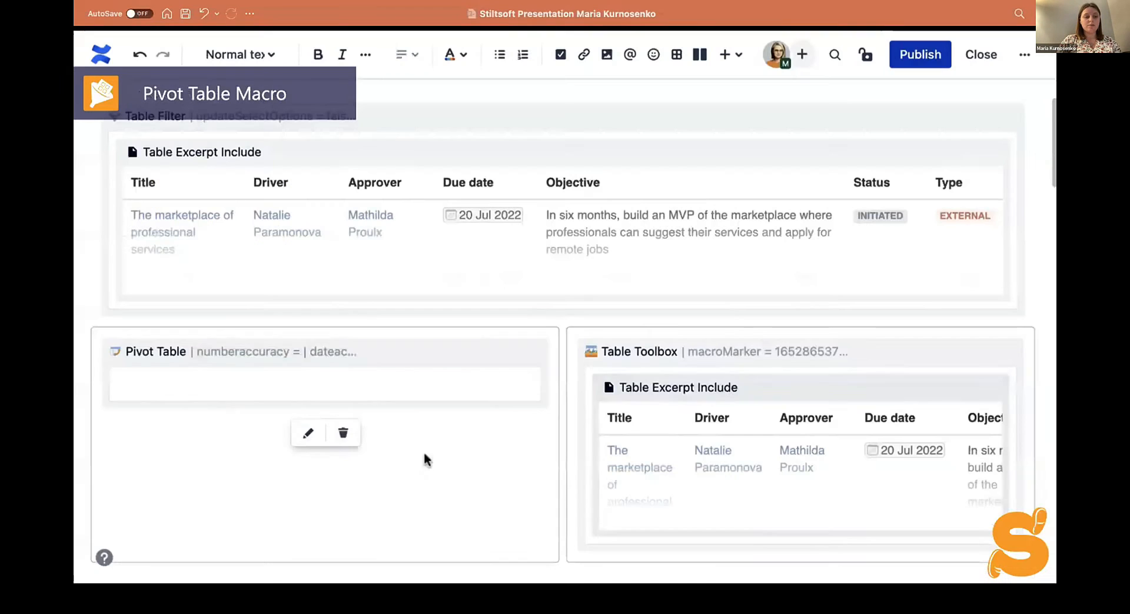
{"action": "right_click", "coordinate": [156, 384]}
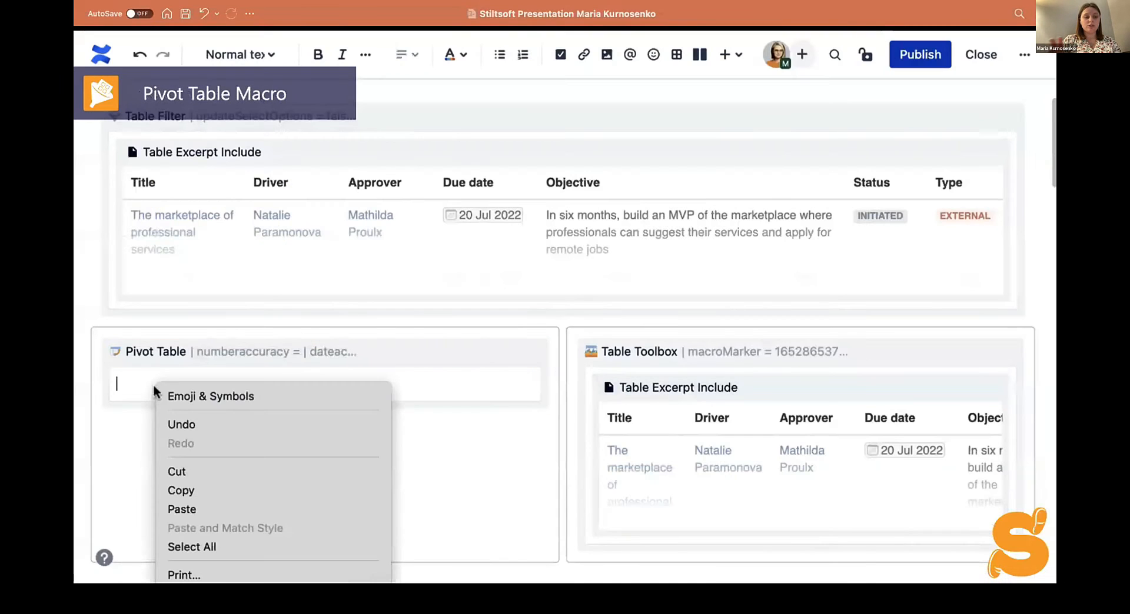
{"action": "left_click", "coordinate": [223, 509]}
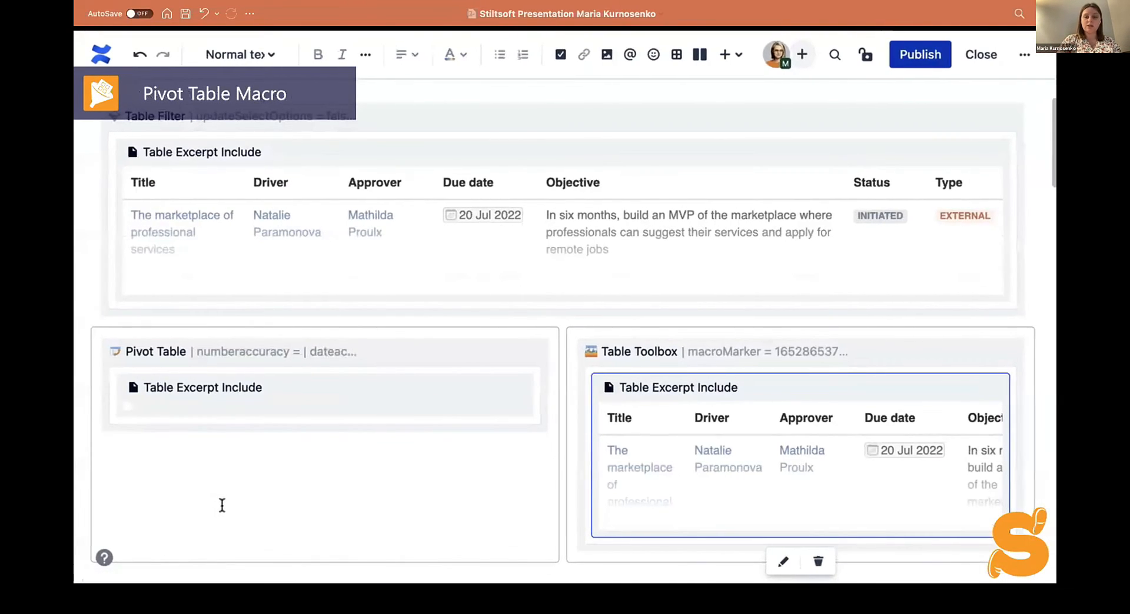
Set the Pivot Table macro's row labels to Type and column labels to Status, then refresh and check the preview.
{"action": "left_click", "coordinate": [222, 360]}
{"action": "left_click", "coordinate": [308, 569]}
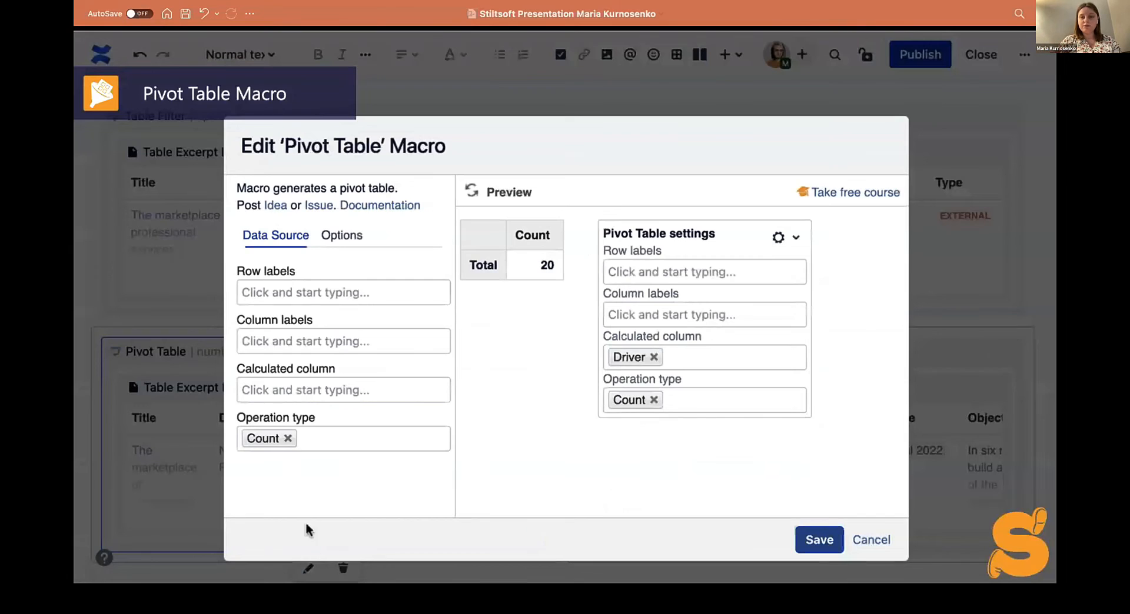
{"action": "left_click", "coordinate": [285, 293]}
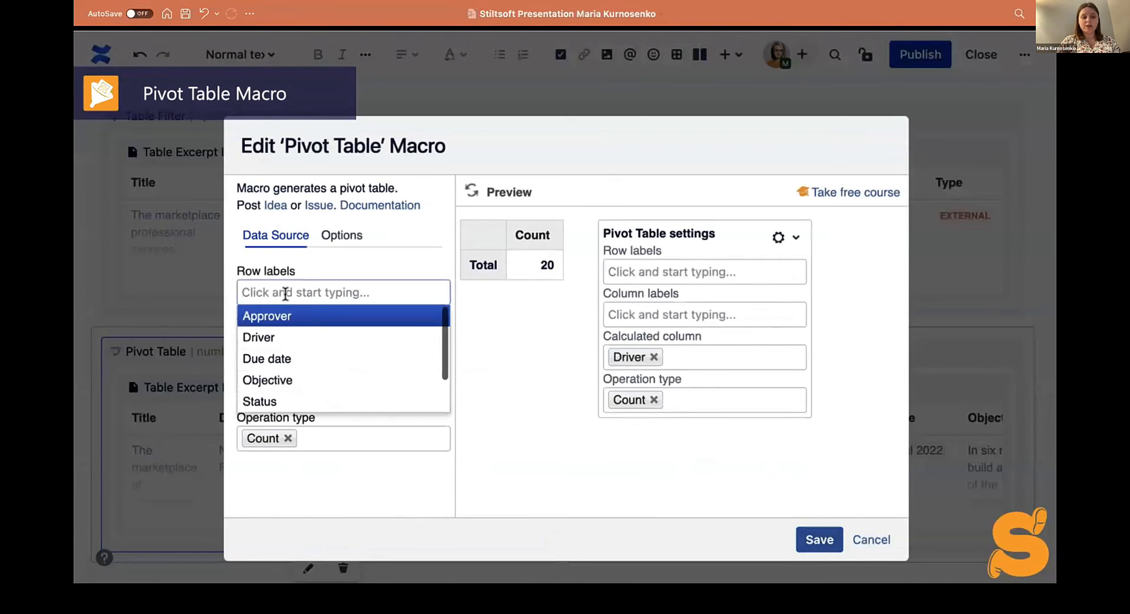
{"action": "scroll", "coordinate": [311, 365], "scroll_direction": "down", "scroll_amount": 2}
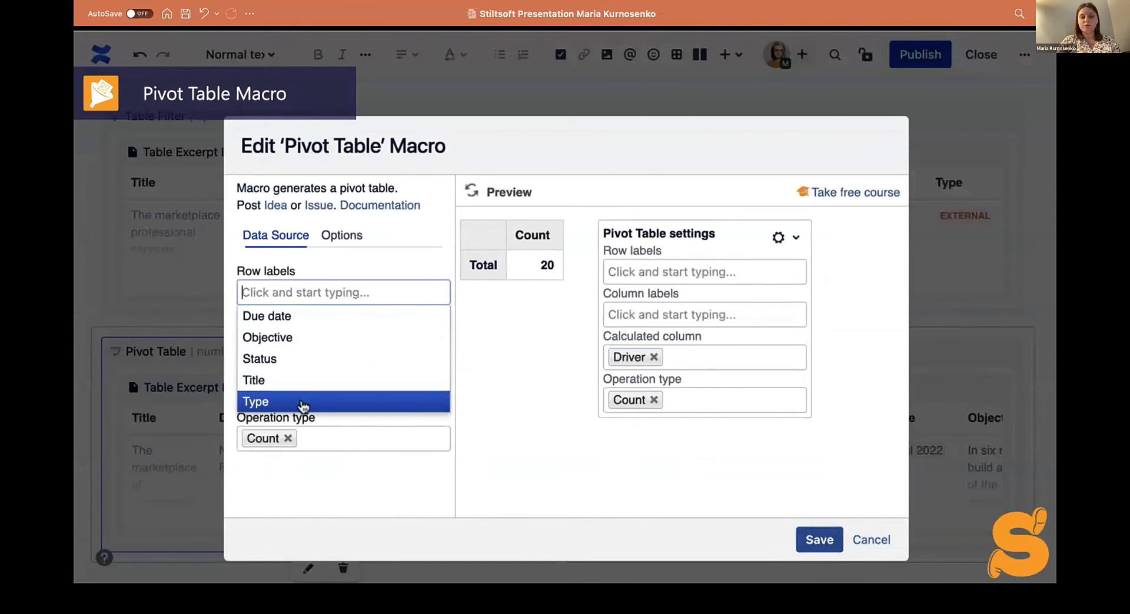
{"action": "left_click", "coordinate": [303, 406]}
{"action": "left_click", "coordinate": [271, 344]}
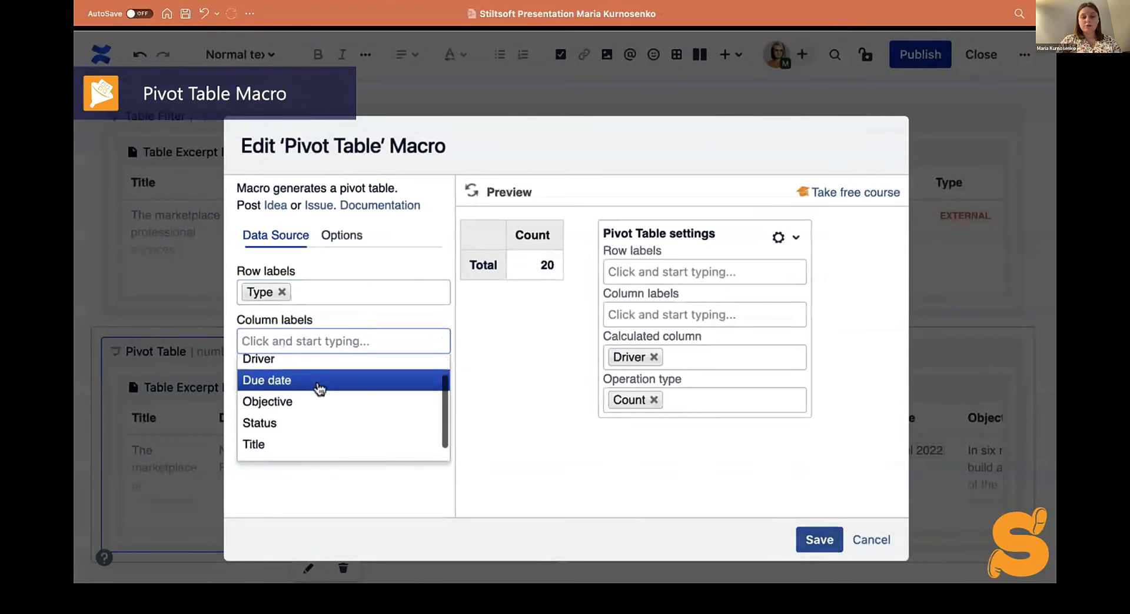
{"action": "scroll", "coordinate": [320, 390], "scroll_direction": "down", "scroll_amount": 1}
{"action": "left_click", "coordinate": [296, 409]}
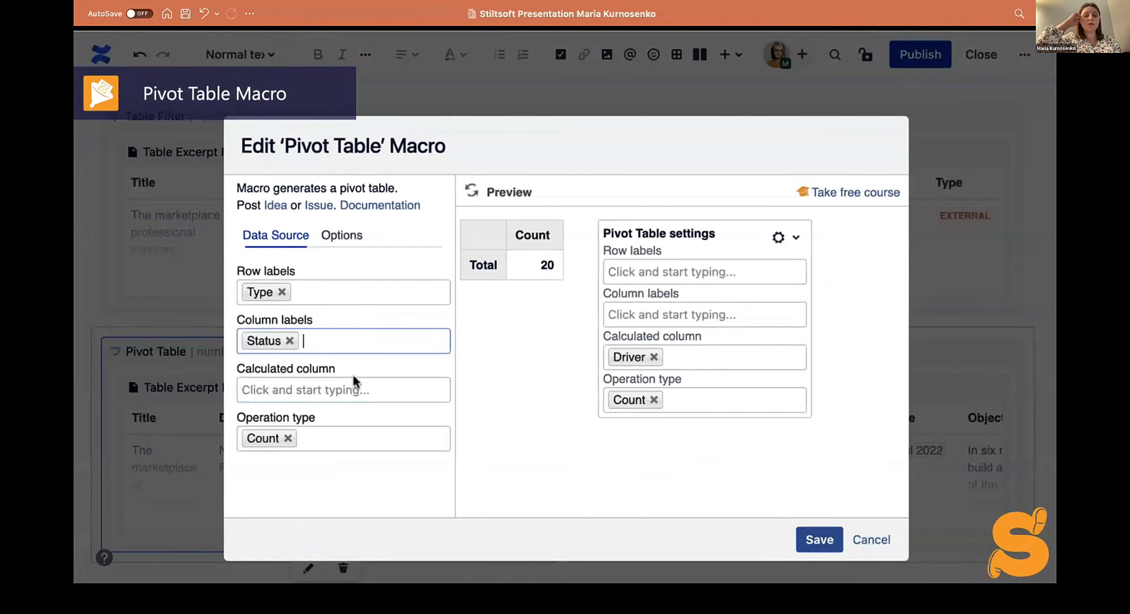
{"action": "left_click", "coordinate": [472, 192]}
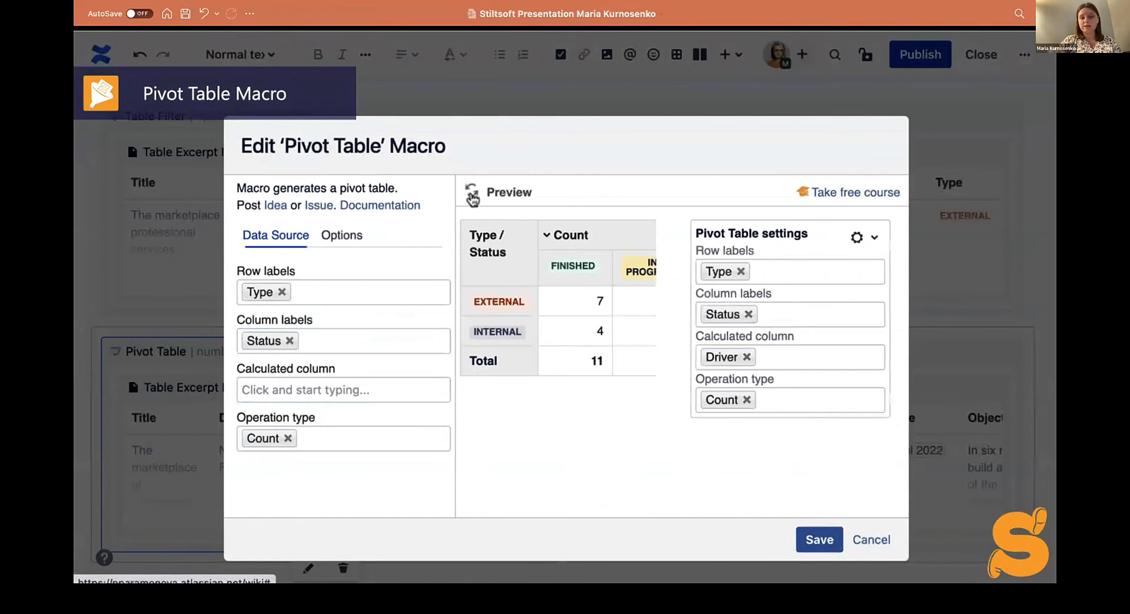
{"action": "scroll", "coordinate": [594, 347], "scroll_direction": "right", "scroll_amount": 5}
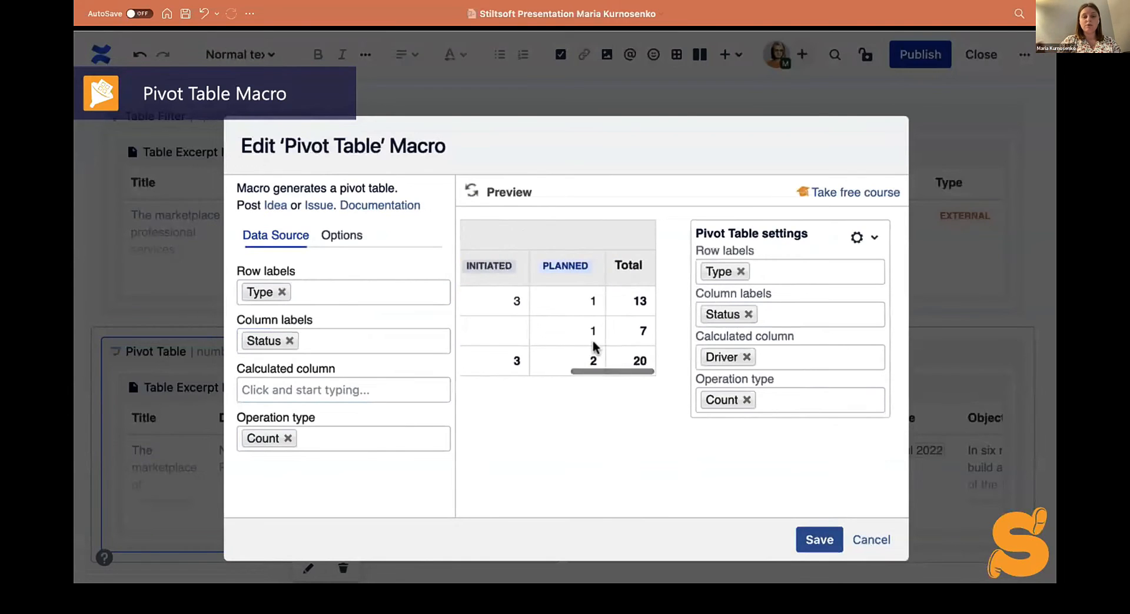
{"action": "scroll", "coordinate": [592, 347], "scroll_direction": "left", "scroll_amount": 5}
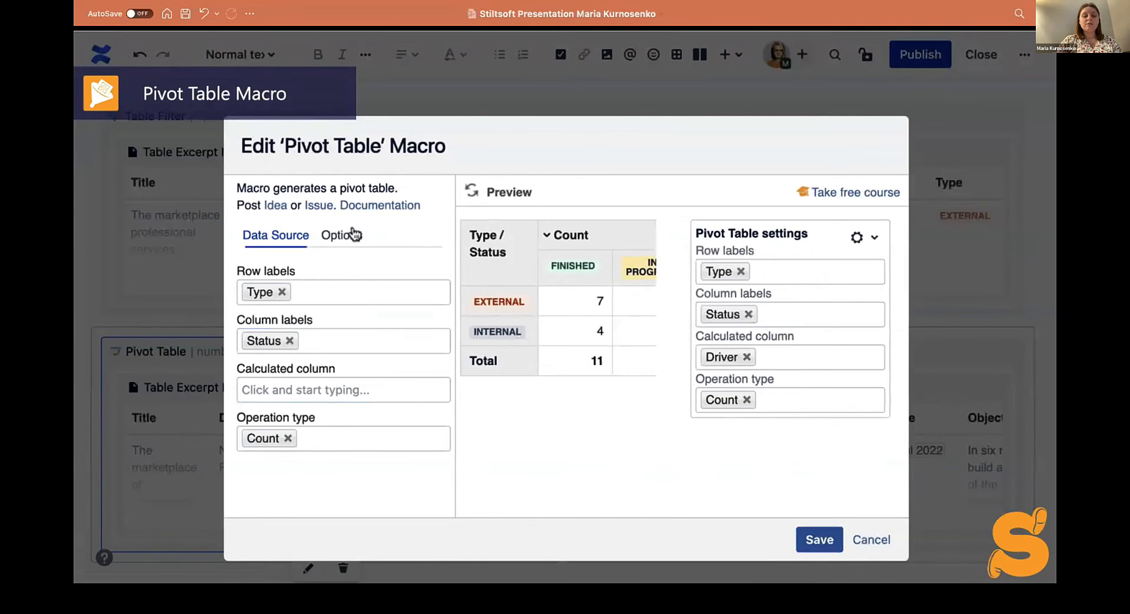
Keep the pivot table's source data on Hide tables, hide its totals and control panel, and refresh the preview.
{"action": "left_click", "coordinate": [347, 236]}
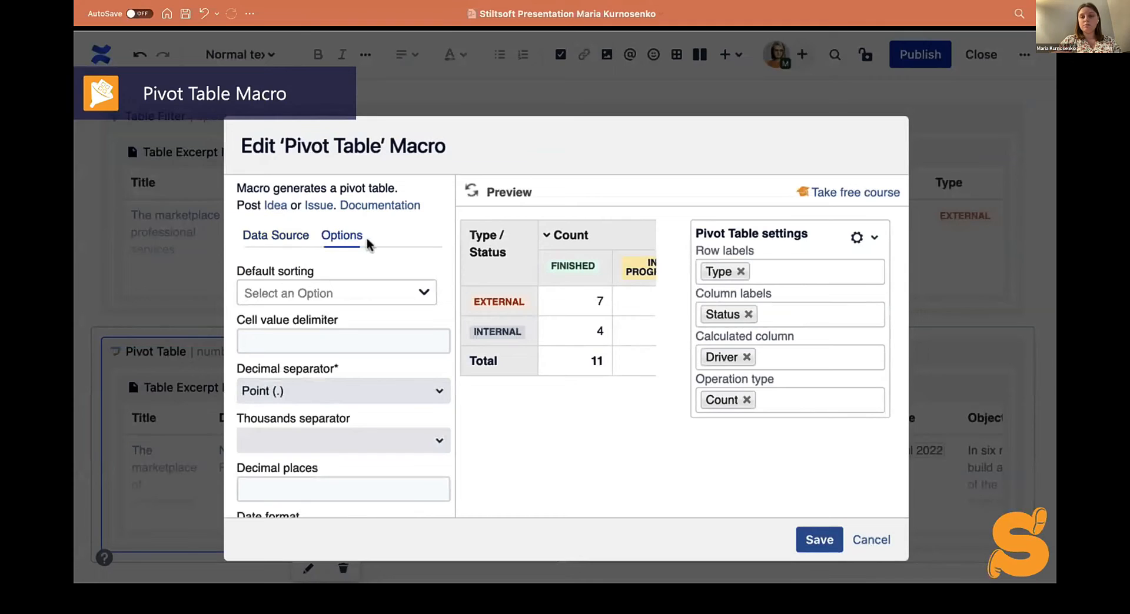
{"action": "scroll", "coordinate": [428, 298], "scroll_direction": "down", "scroll_amount": 2}
{"action": "scroll", "coordinate": [428, 298], "scroll_direction": "down", "scroll_amount": 1}
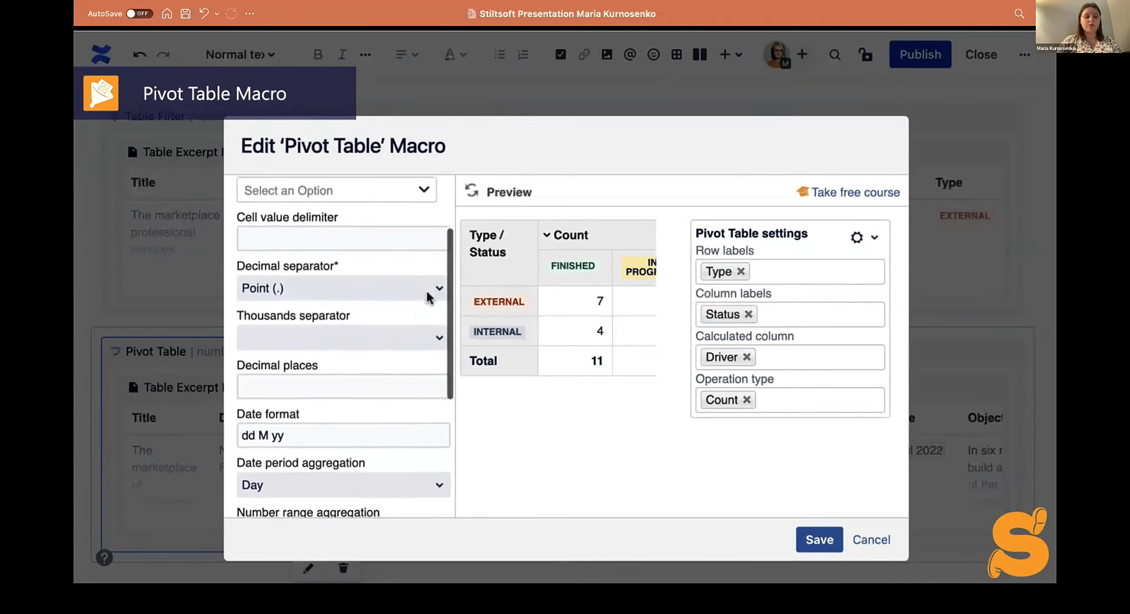
{"action": "scroll", "coordinate": [428, 298], "scroll_direction": "down", "scroll_amount": 4}
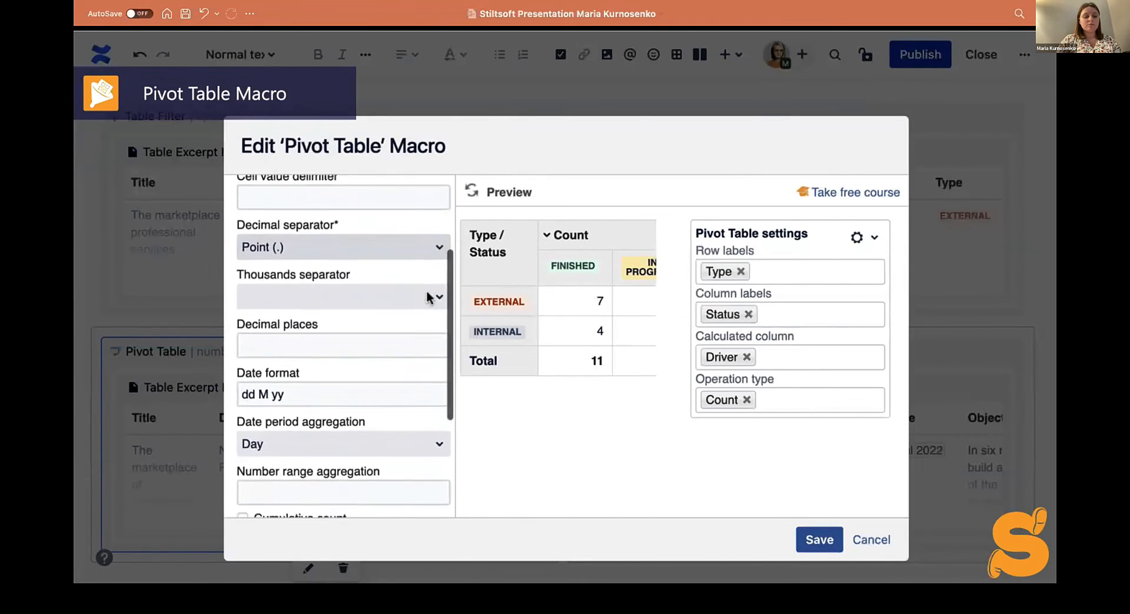
{"action": "scroll", "coordinate": [428, 299], "scroll_direction": "down", "scroll_amount": 3}
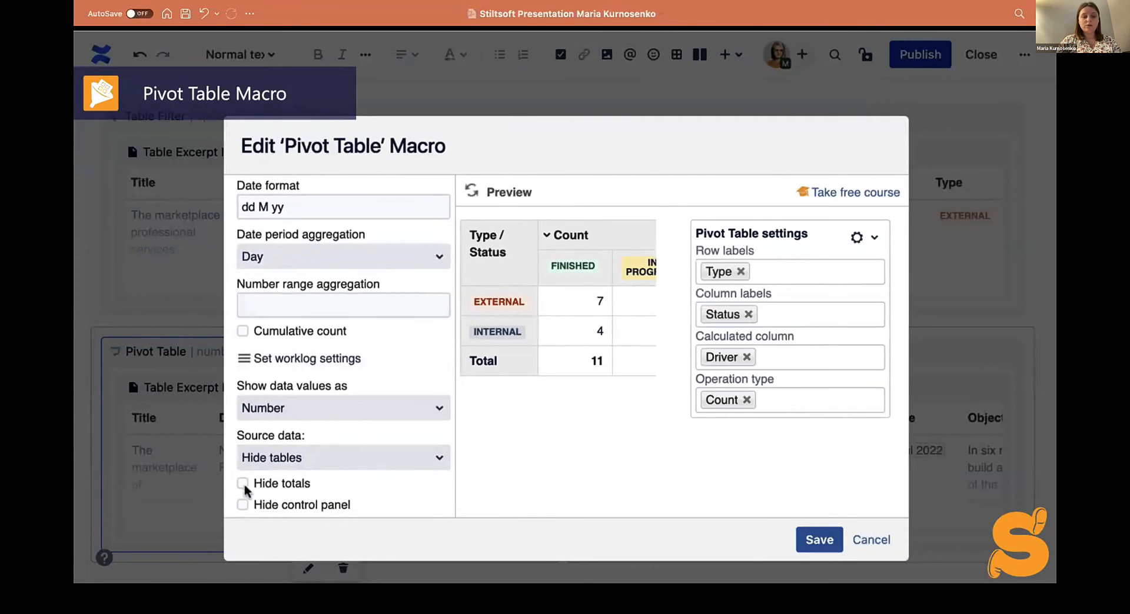
{"action": "left_click", "coordinate": [319, 465]}
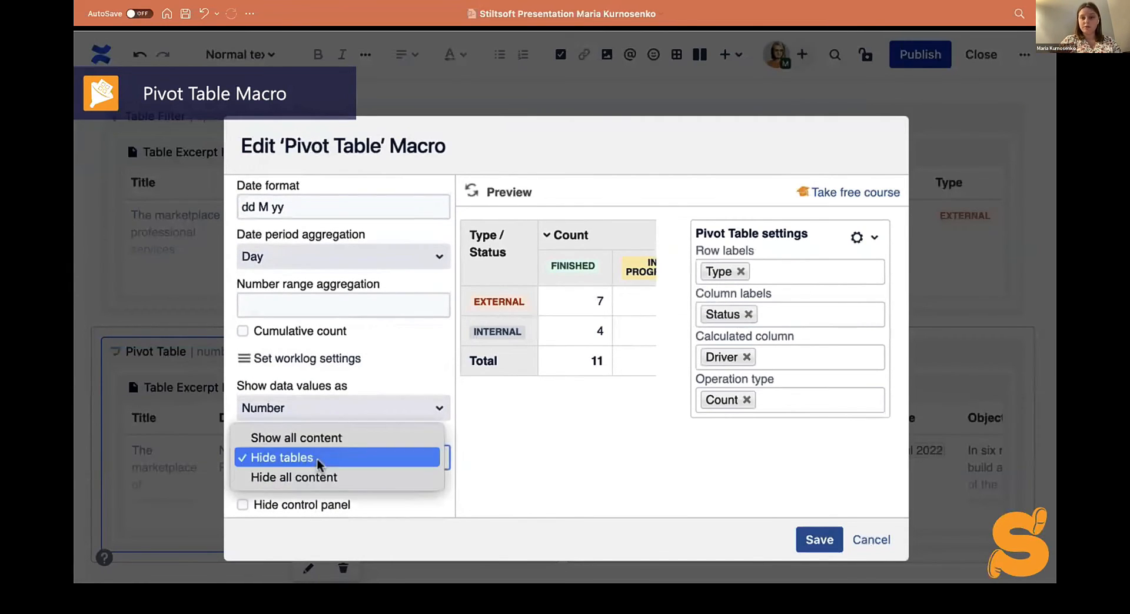
{"action": "left_click", "coordinate": [318, 462]}
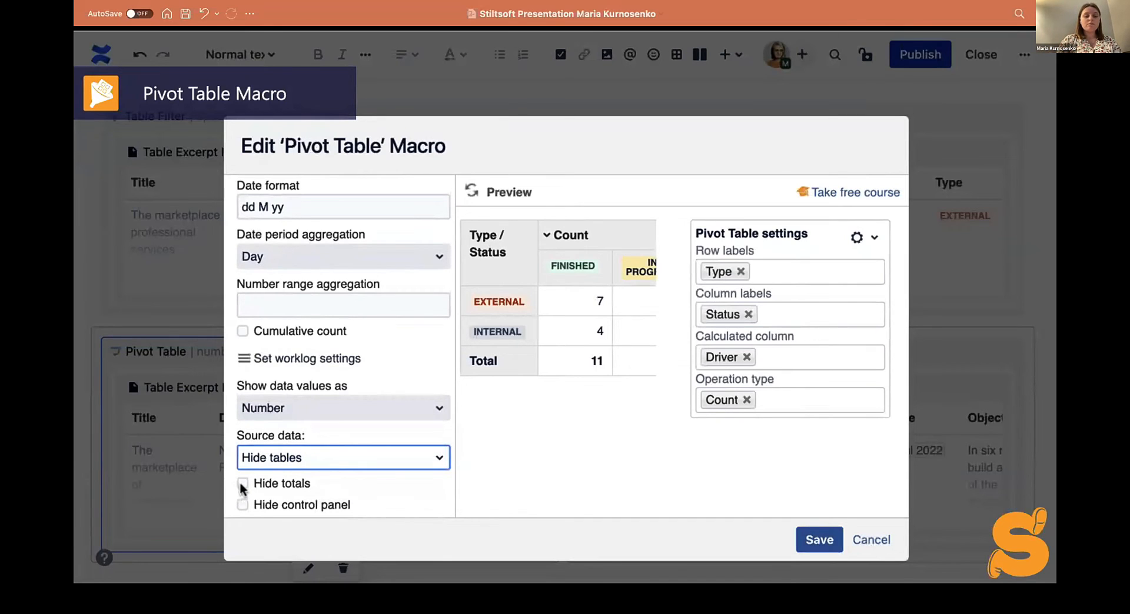
{"action": "left_click", "coordinate": [243, 484]}
{"action": "left_click", "coordinate": [242, 504]}
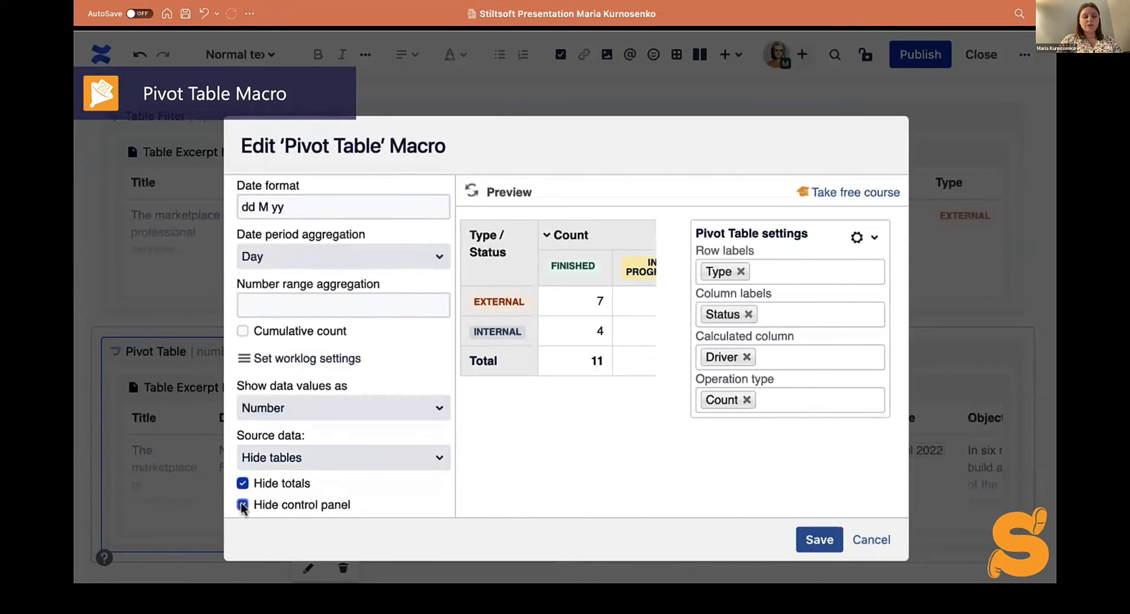
{"action": "left_click", "coordinate": [471, 189]}
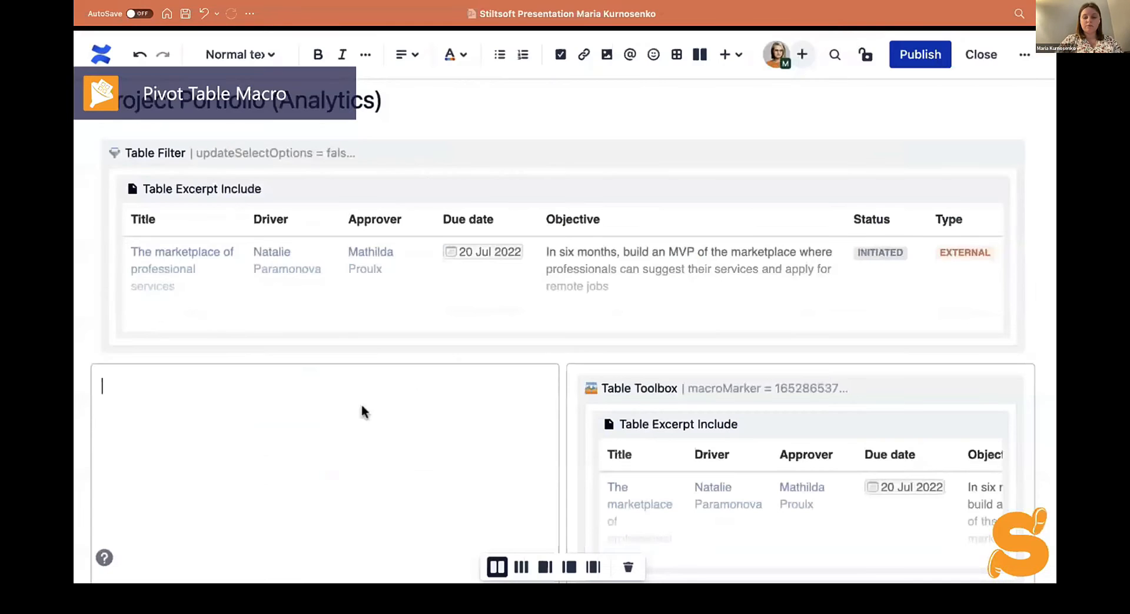
Insert a Chart from Table macro in the empty layout column beside the Table Toolbox and paste the Table Excerpt Include macro into it.
{"action": "scroll", "coordinate": [329, 407], "scroll_direction": "down", "scroll_amount": 2}
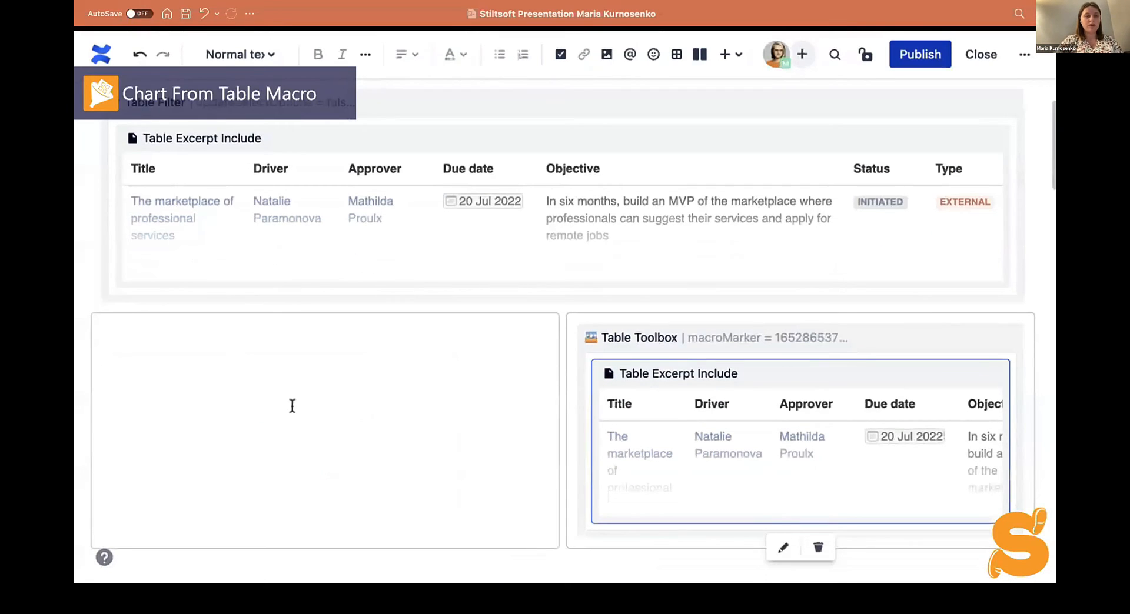
{"action": "left_click", "coordinate": [250, 375]}
{"action": "type", "text": "/chart"}
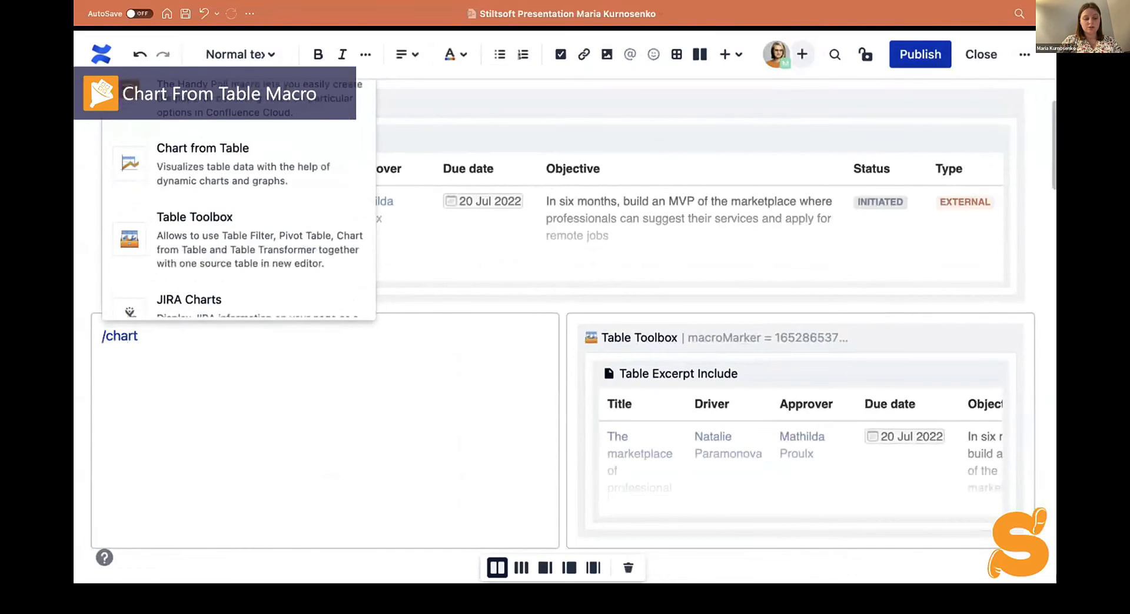
{"action": "scroll", "coordinate": [227, 181], "scroll_direction": "down", "scroll_amount": 1}
{"action": "left_click", "coordinate": [228, 147]}
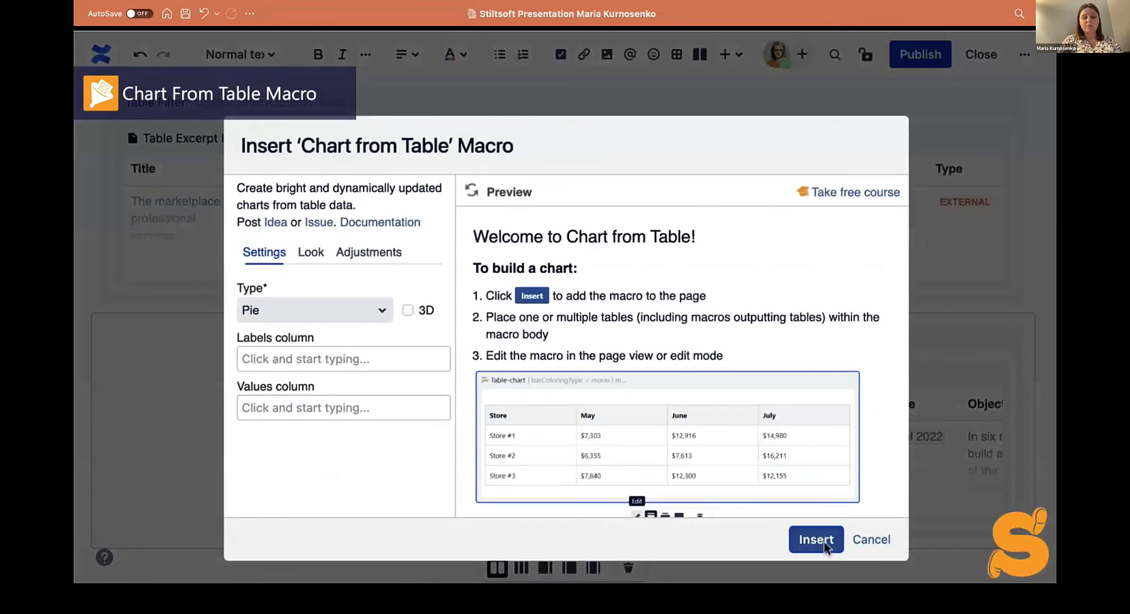
{"action": "left_click", "coordinate": [814, 540]}
{"action": "key", "text": "super+v"}
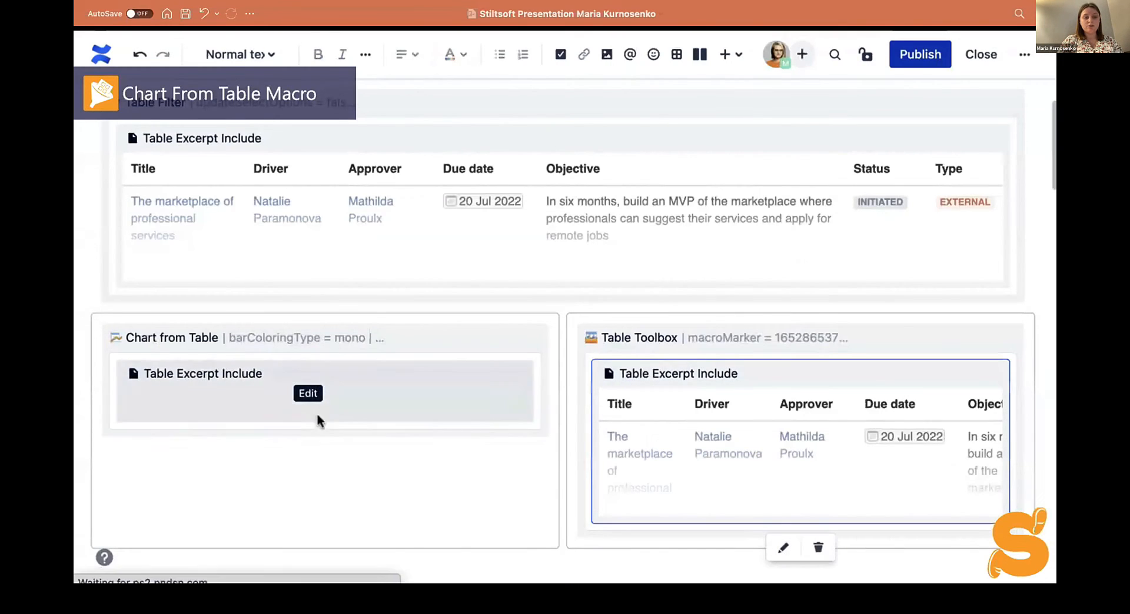
Edit the Chart from Table macro, setting the chart type to Column and the labels column to Status.
{"action": "left_click", "coordinate": [247, 346]}
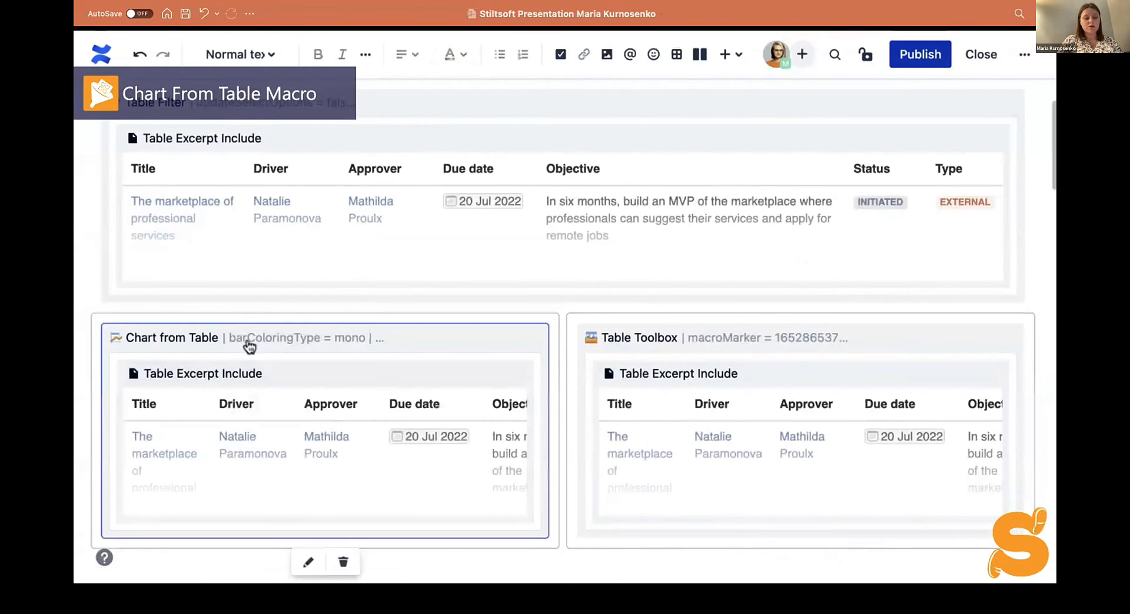
{"action": "left_click", "coordinate": [310, 562]}
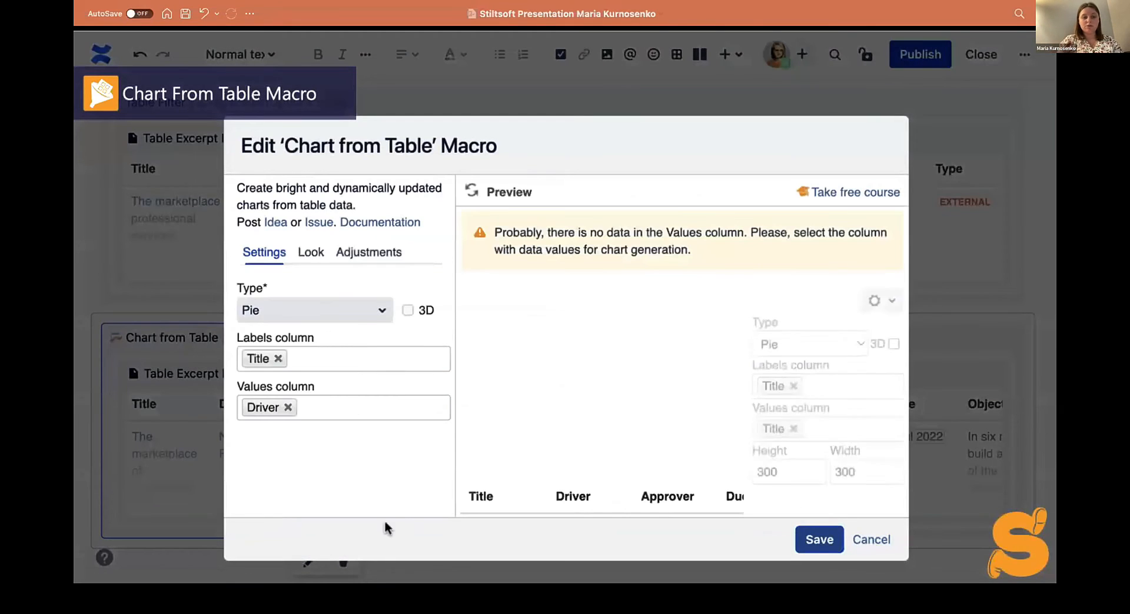
{"action": "left_click", "coordinate": [362, 311]}
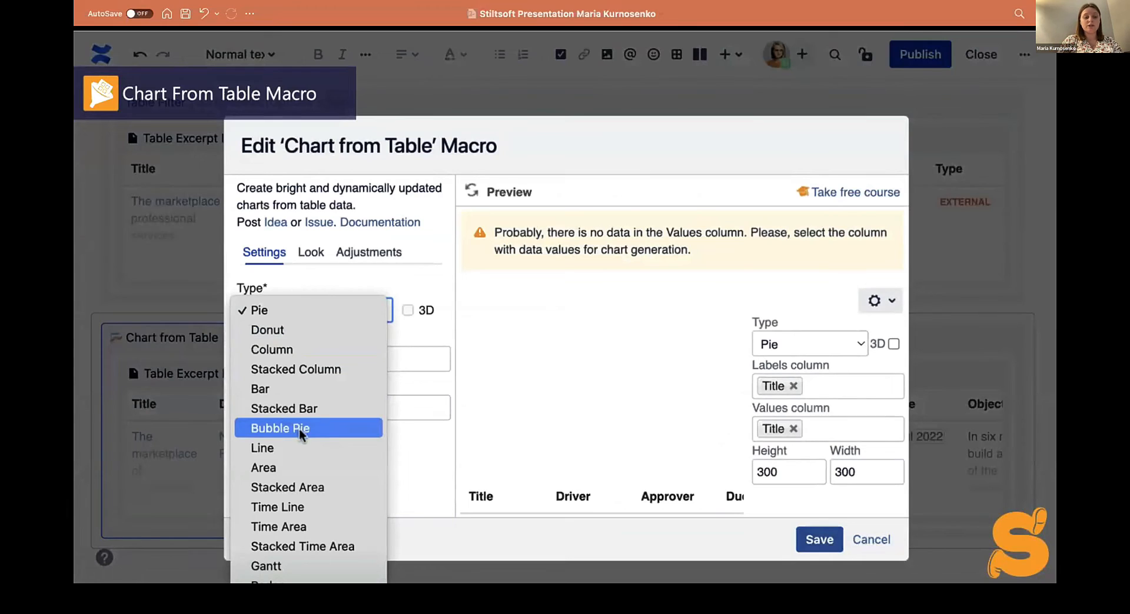
{"action": "left_click", "coordinate": [295, 349]}
{"action": "left_click", "coordinate": [277, 359]}
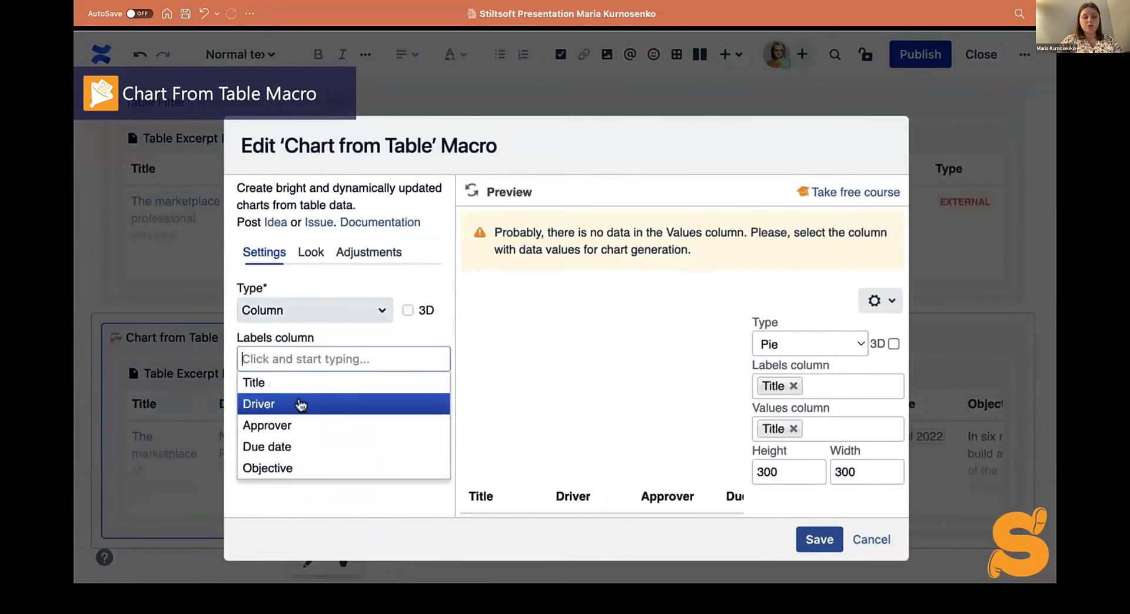
{"action": "scroll", "coordinate": [311, 418], "scroll_direction": "down", "scroll_amount": 2}
{"action": "left_click", "coordinate": [309, 453]}
Set the chart's values column to Status and refresh the preview.
{"action": "left_click", "coordinate": [290, 408]}
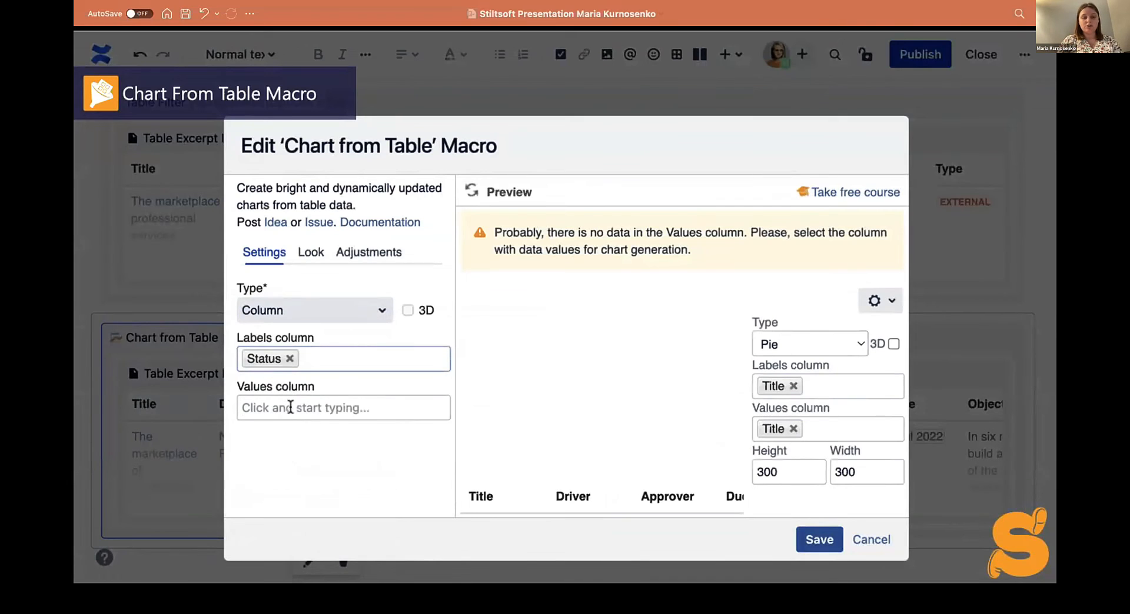
{"action": "left_click", "coordinate": [294, 409]}
{"action": "scroll", "coordinate": [317, 457], "scroll_direction": "down", "scroll_amount": 2}
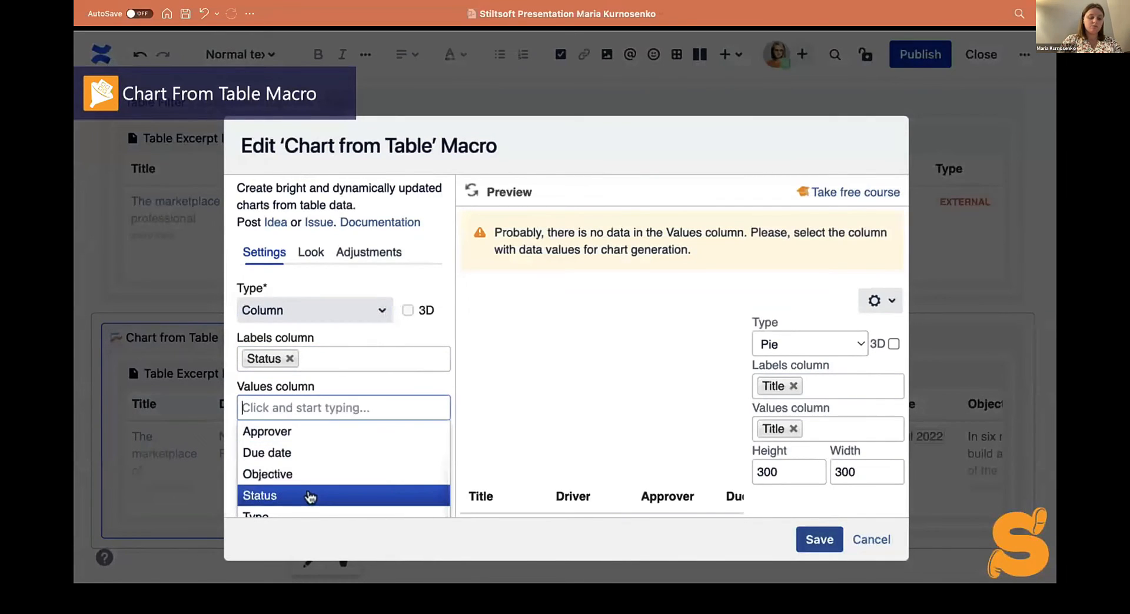
{"action": "left_click", "coordinate": [309, 496]}
{"action": "left_click", "coordinate": [474, 193]}
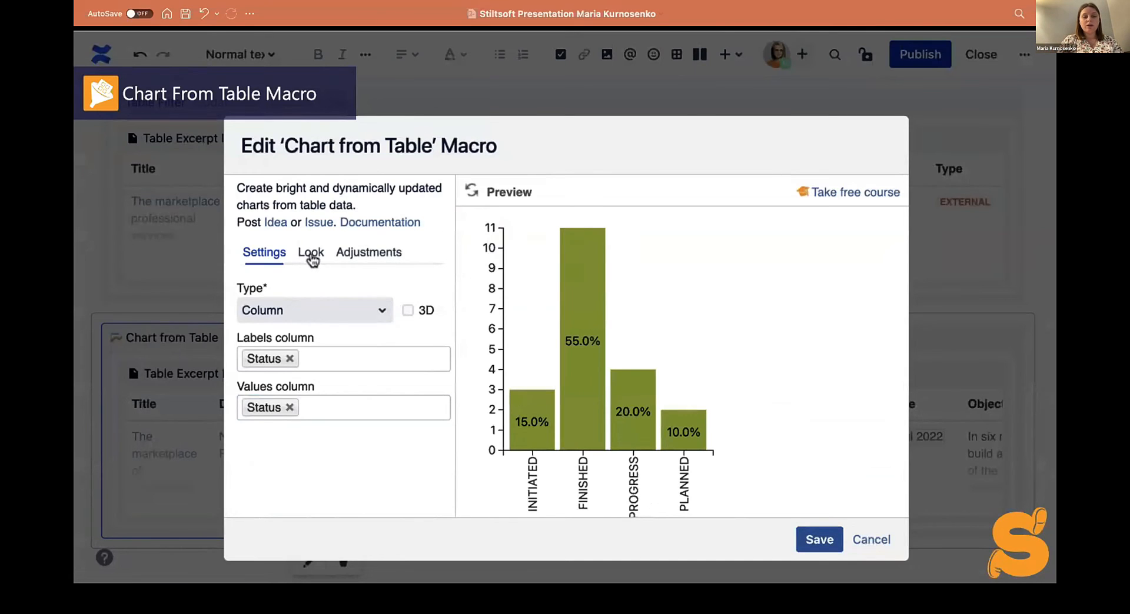
Change the chart's color scheme to Multicolor.
{"action": "left_click", "coordinate": [311, 259]}
{"action": "left_click", "coordinate": [302, 382]}
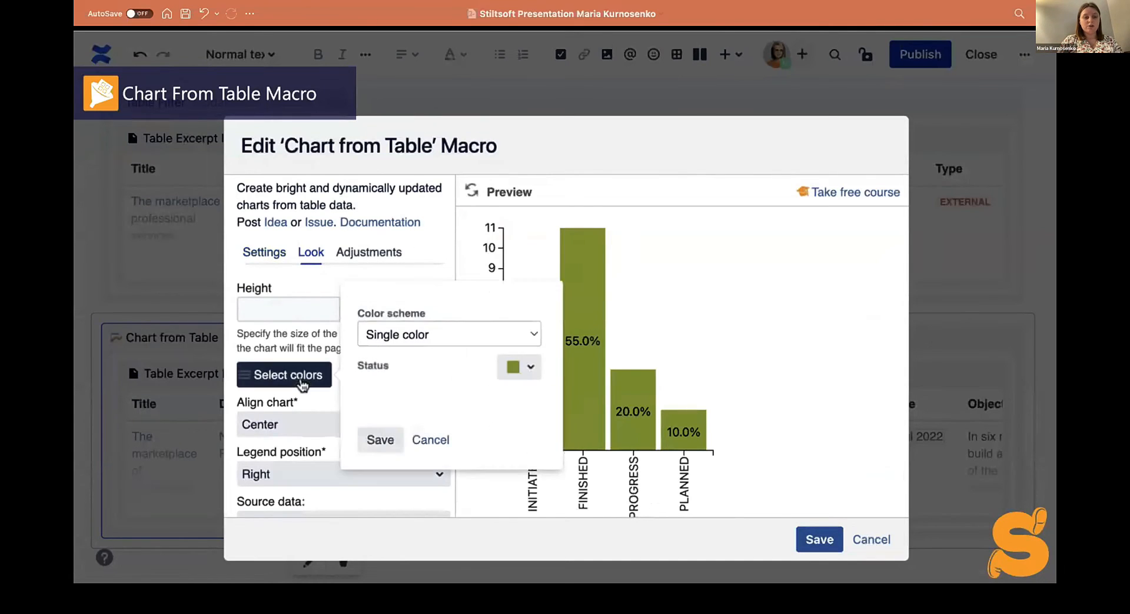
{"action": "left_click", "coordinate": [477, 340]}
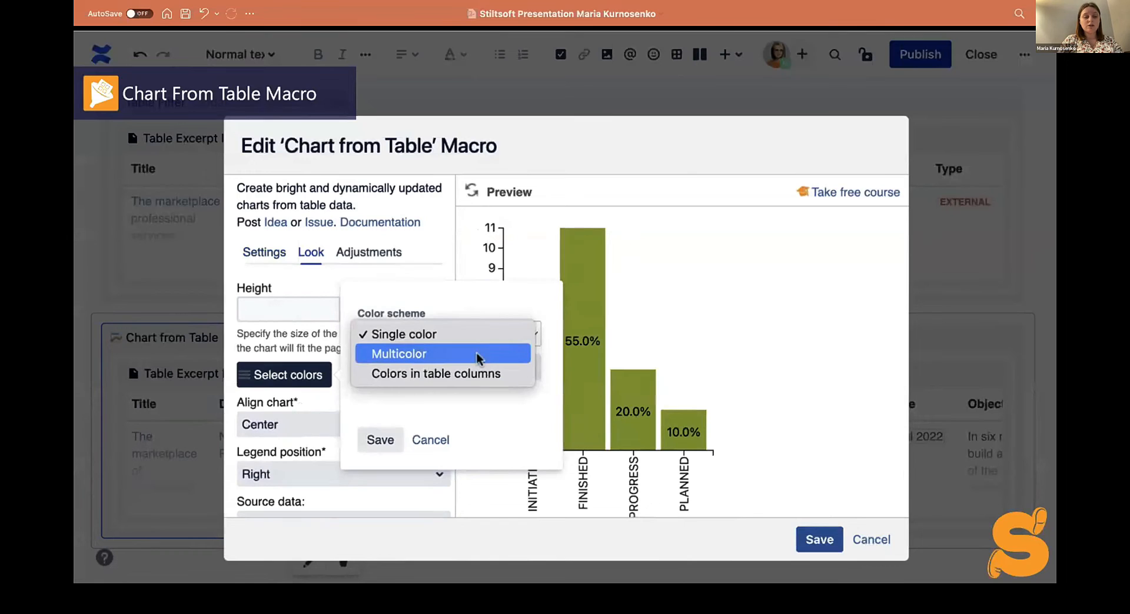
{"action": "left_click", "coordinate": [478, 354]}
{"action": "left_click", "coordinate": [379, 514]}
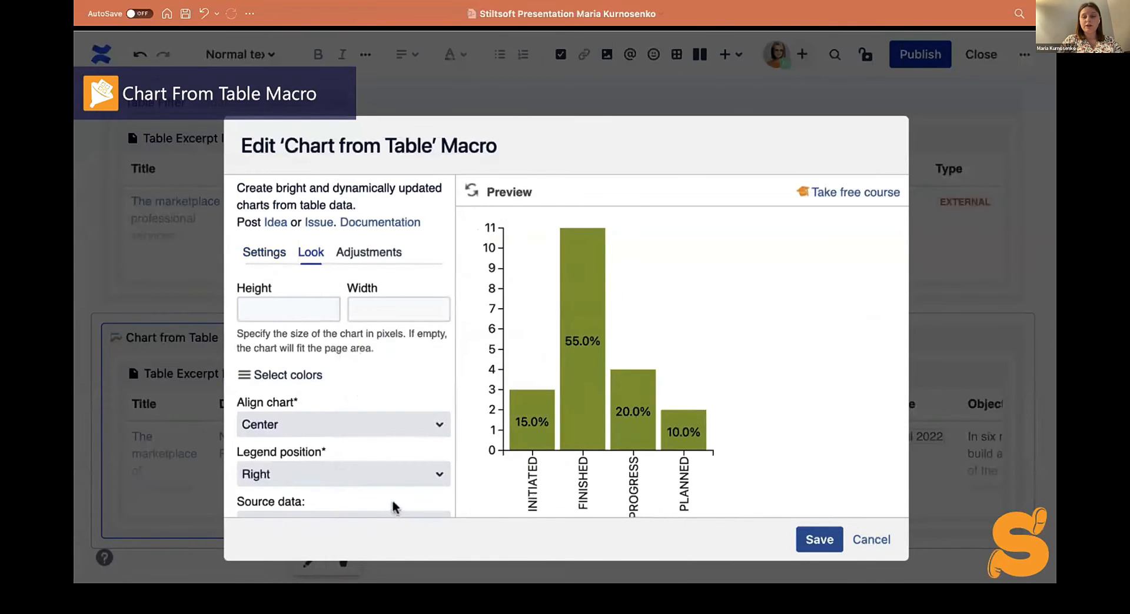
Show the chart's data labels as Number (Percentage) and refresh the preview.
{"action": "scroll", "coordinate": [390, 424], "scroll_direction": "down", "scroll_amount": 3}
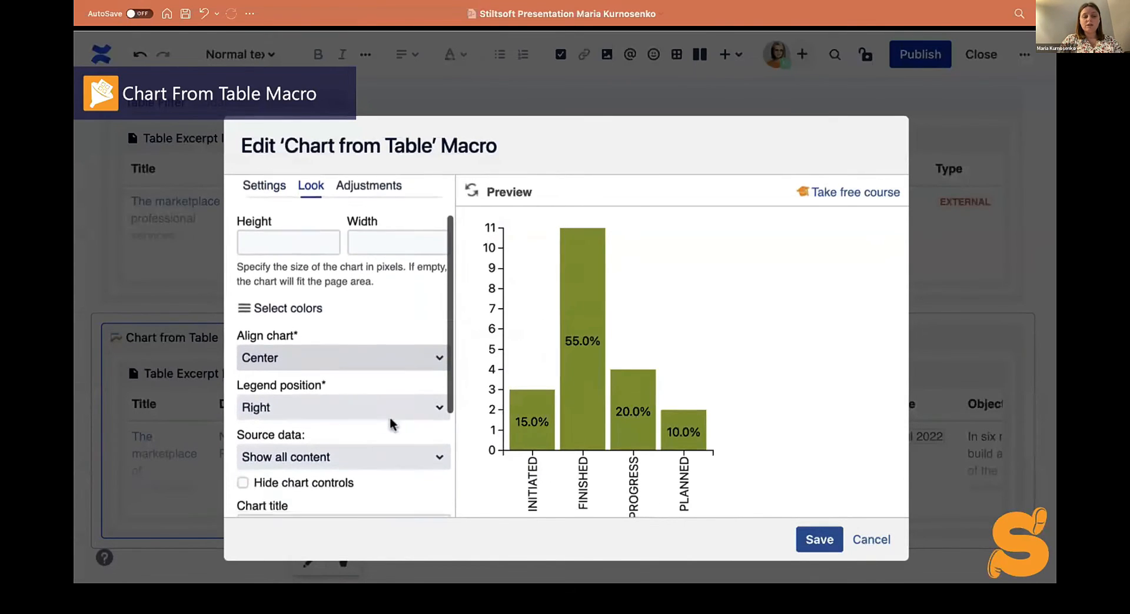
{"action": "scroll", "coordinate": [391, 424], "scroll_direction": "down", "scroll_amount": 5}
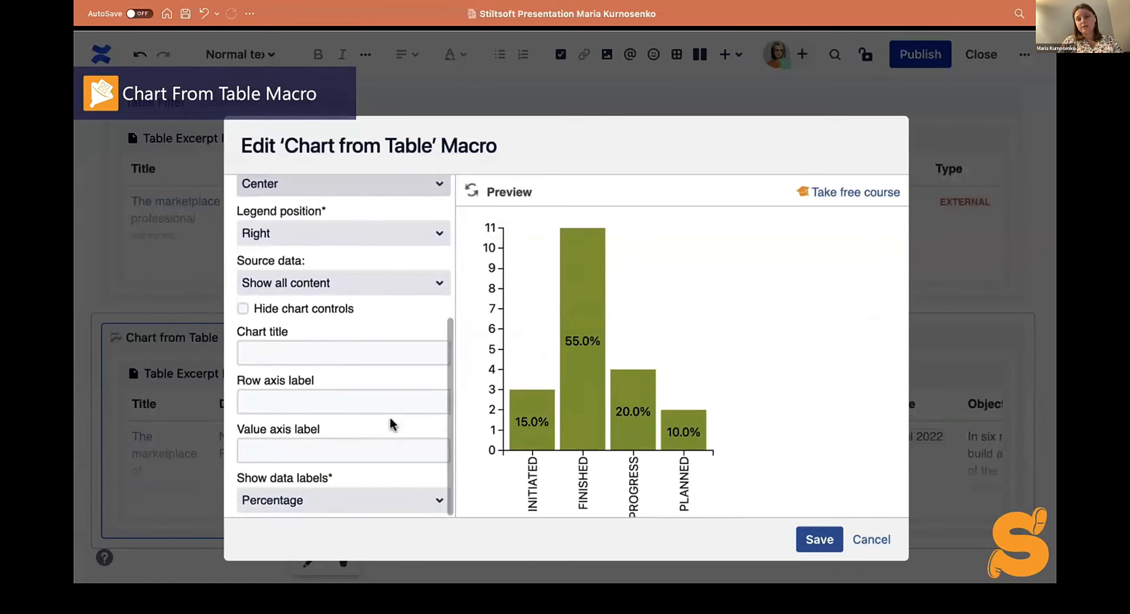
{"action": "left_click", "coordinate": [391, 501]}
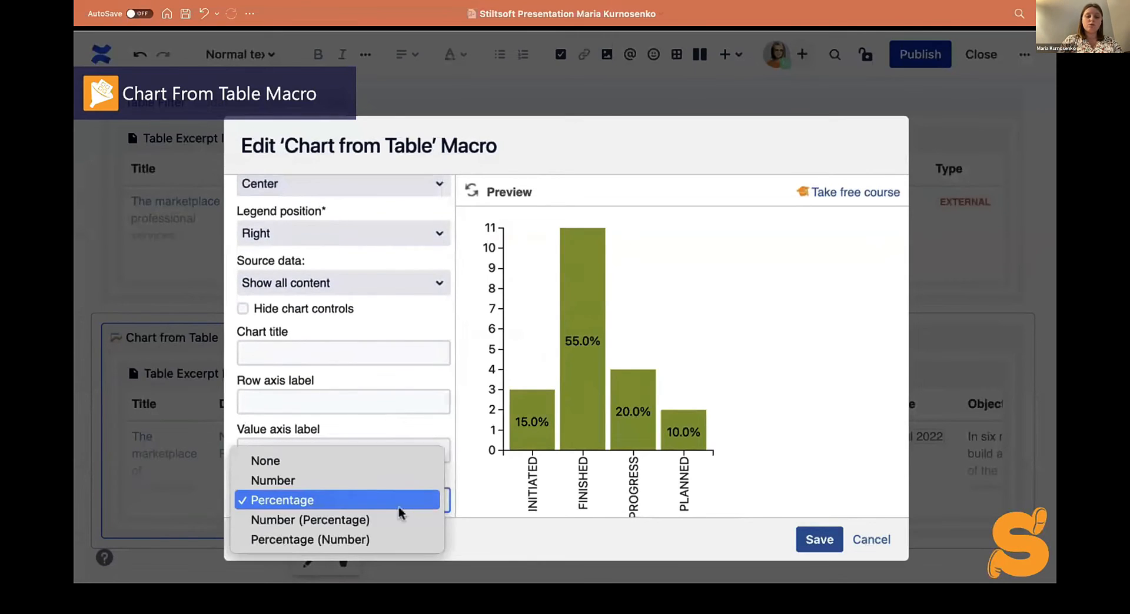
{"action": "left_click", "coordinate": [369, 522]}
{"action": "left_click", "coordinate": [472, 195]}
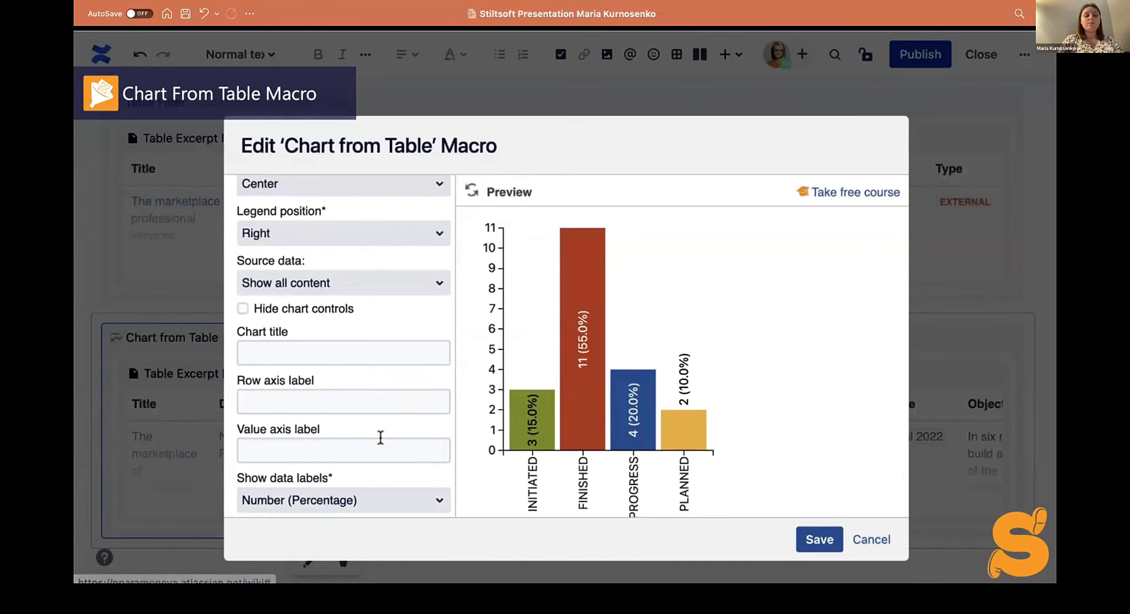
{"action": "scroll", "coordinate": [382, 441], "scroll_direction": "up", "scroll_amount": 7}
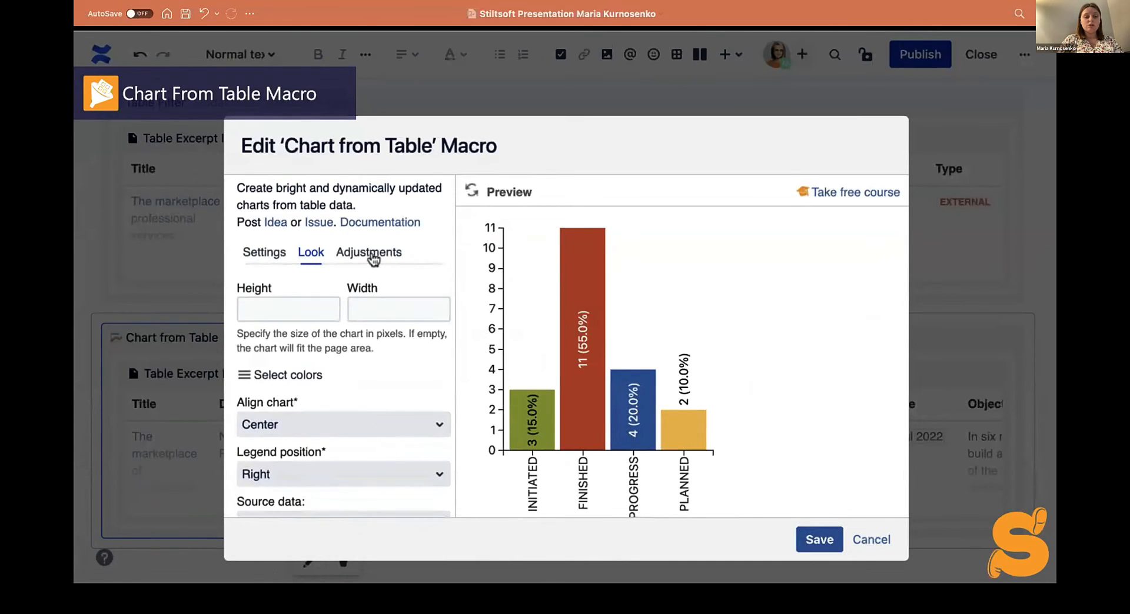
Review the adjustment options of the Chart from Table macro, including decimal separator, table data orientation and scale.
{"action": "left_click", "coordinate": [369, 255]}
{"action": "scroll", "coordinate": [398, 349], "scroll_direction": "down", "scroll_amount": 3}
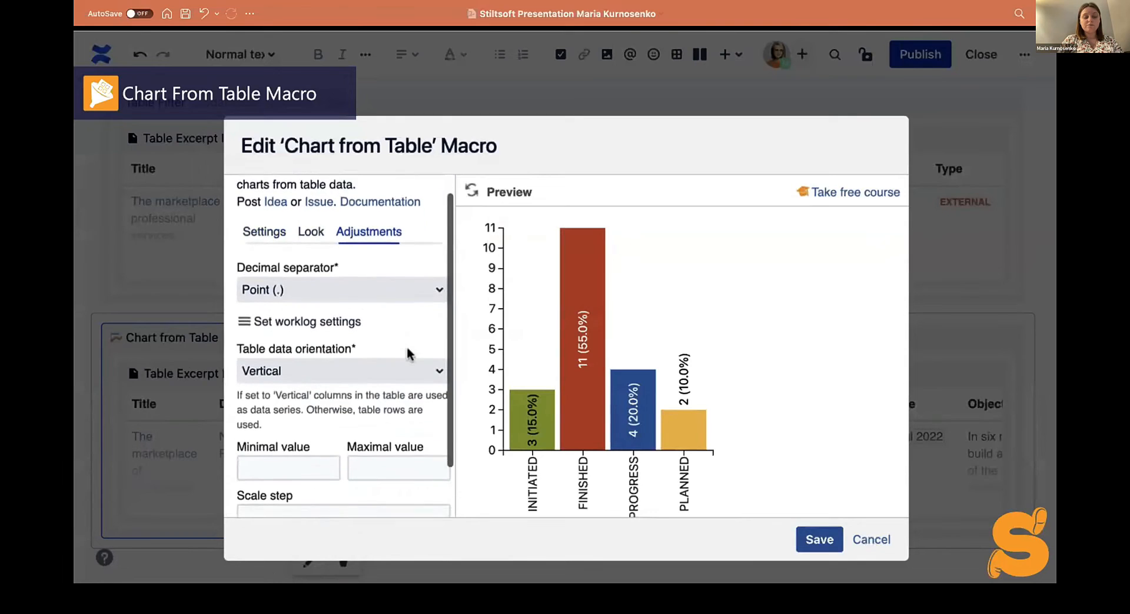
{"action": "scroll", "coordinate": [410, 353], "scroll_direction": "up", "scroll_amount": 3}
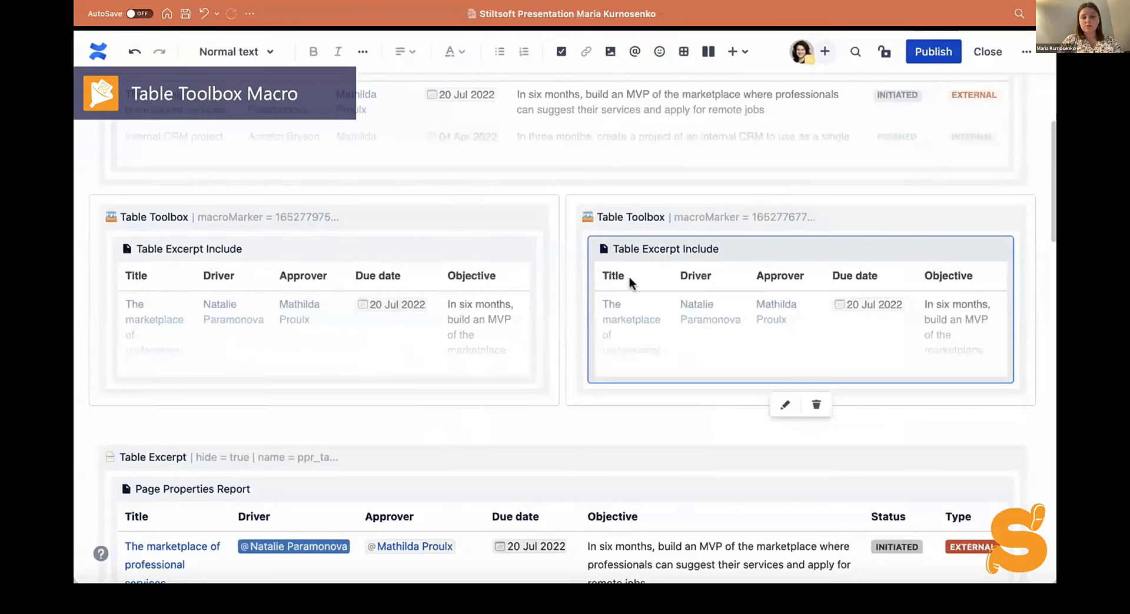
Review the Pivot Table and column chart nested in the first Table Toolbox macro below the filtered table, and save the macro.
{"action": "scroll", "coordinate": [628, 281], "scroll_direction": "up", "scroll_amount": 2}
{"action": "left_click", "coordinate": [469, 110]}
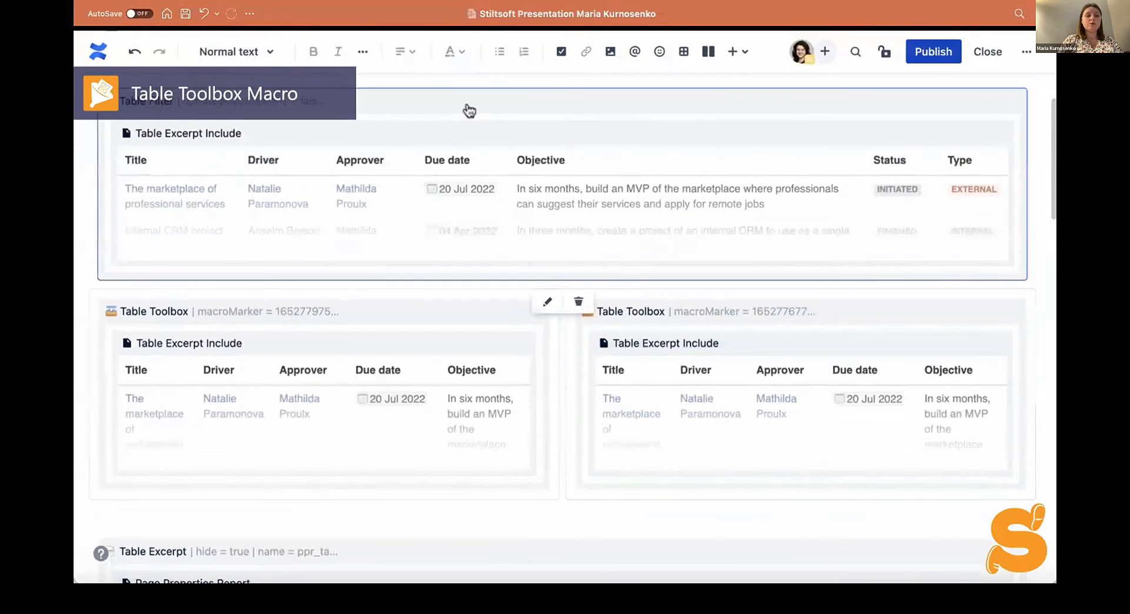
{"action": "left_click", "coordinate": [397, 310]}
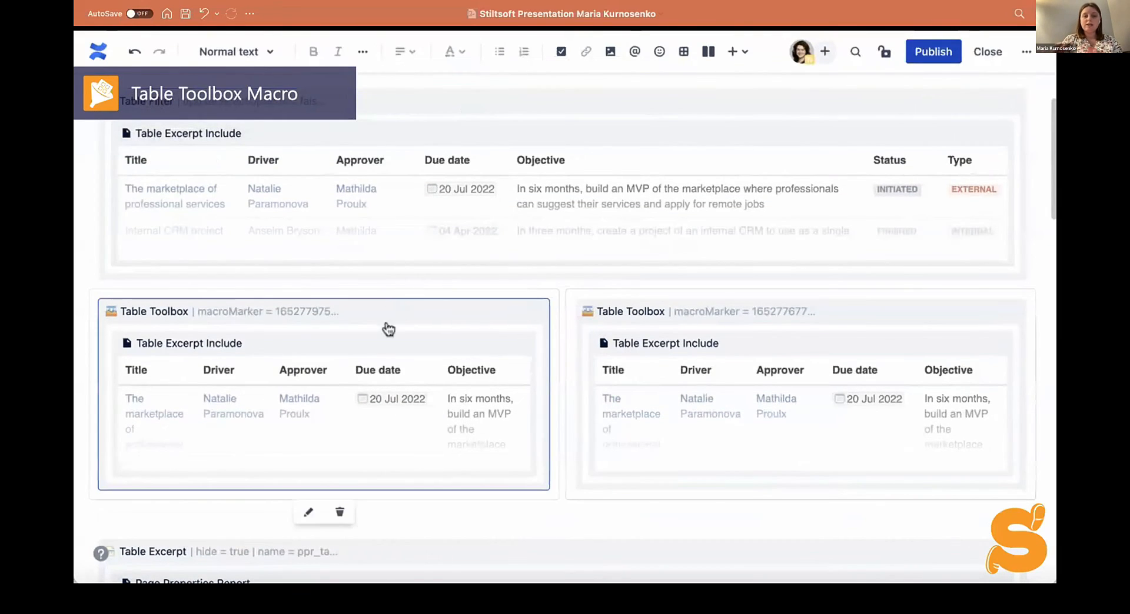
{"action": "left_click", "coordinate": [310, 512]}
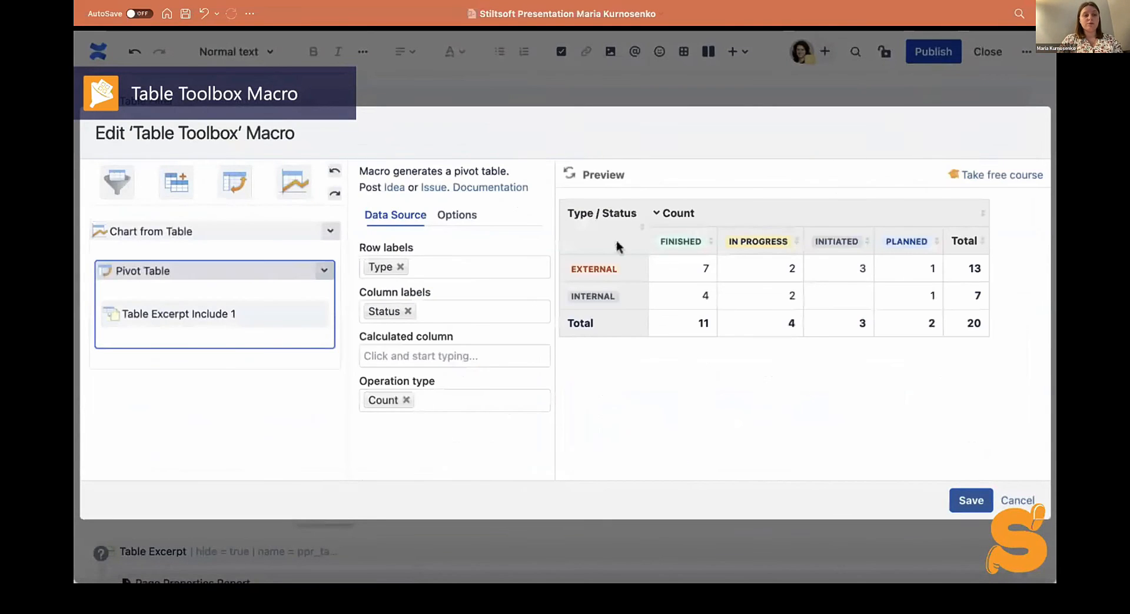
{"action": "left_click", "coordinate": [271, 234]}
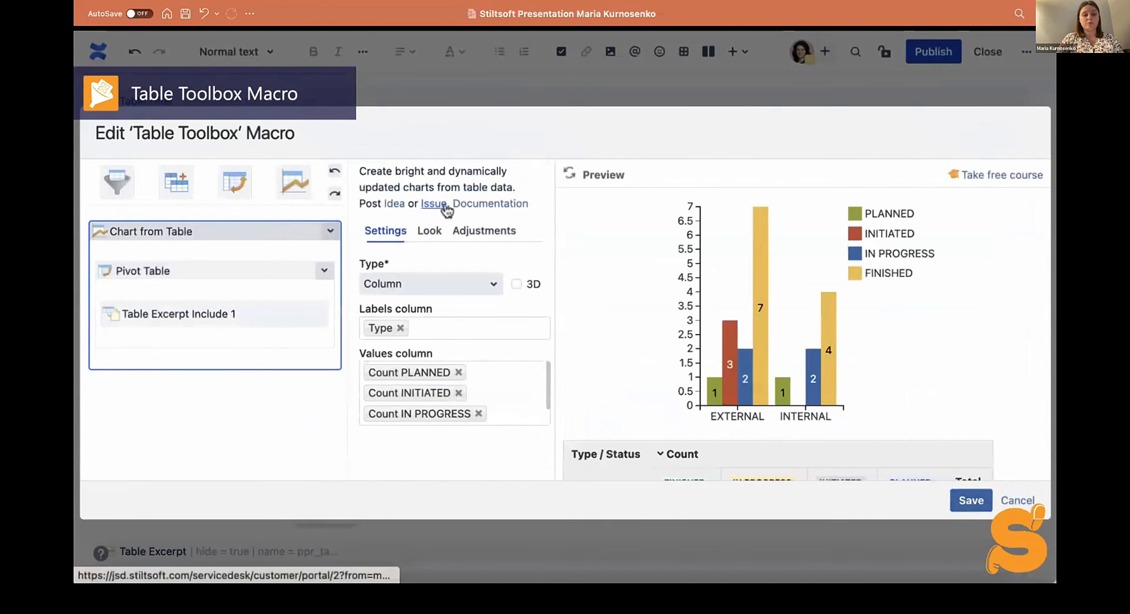
{"action": "left_click", "coordinate": [971, 501]}
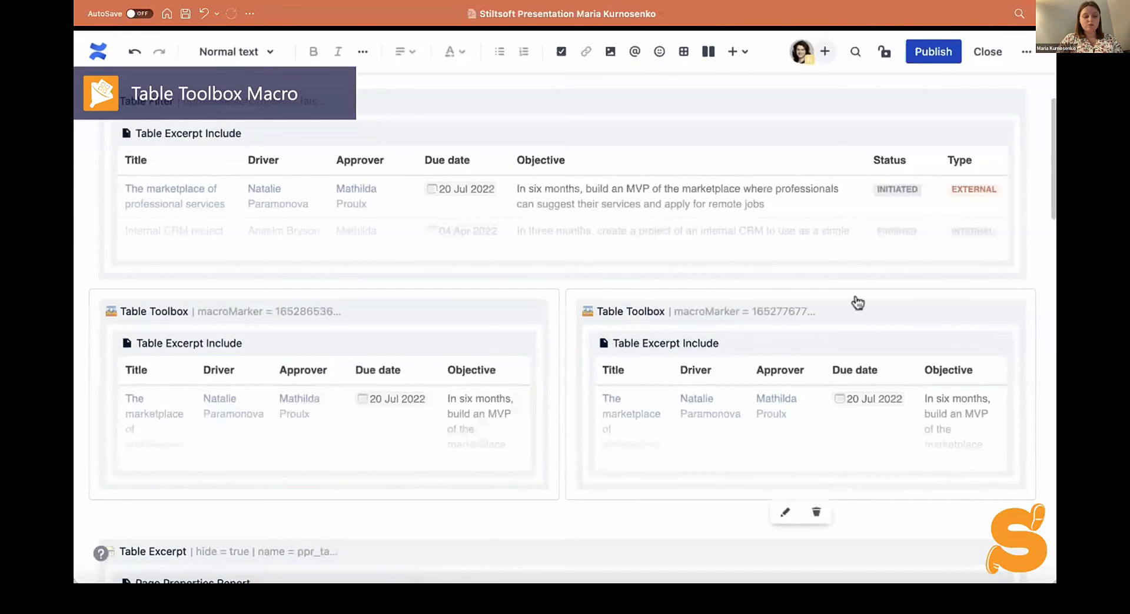
Review the due date/driver pivot and stacked bar chart in the second Table Toolbox macro, save it, and publish the page.
{"action": "left_click", "coordinate": [856, 305]}
{"action": "left_click", "coordinate": [857, 304]}
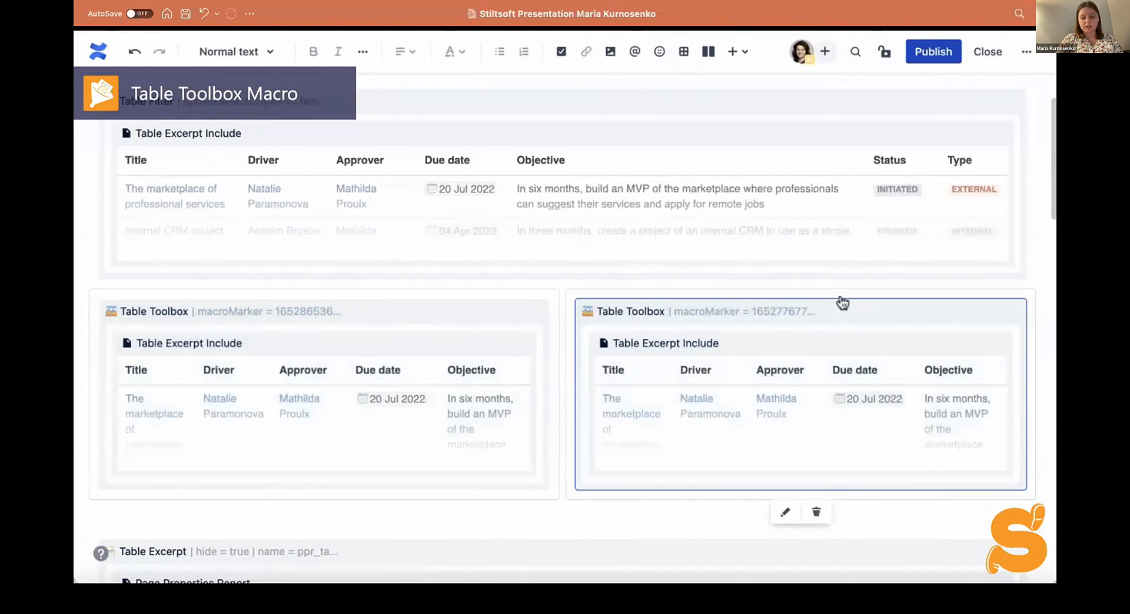
{"action": "left_click", "coordinate": [785, 512]}
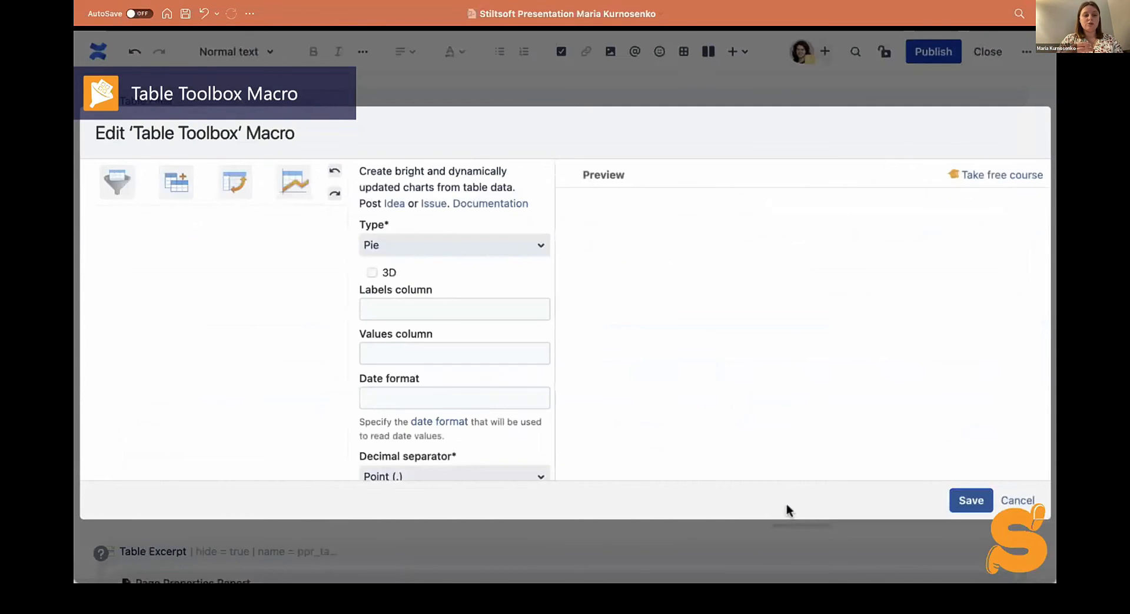
{"action": "left_click", "coordinate": [234, 267]}
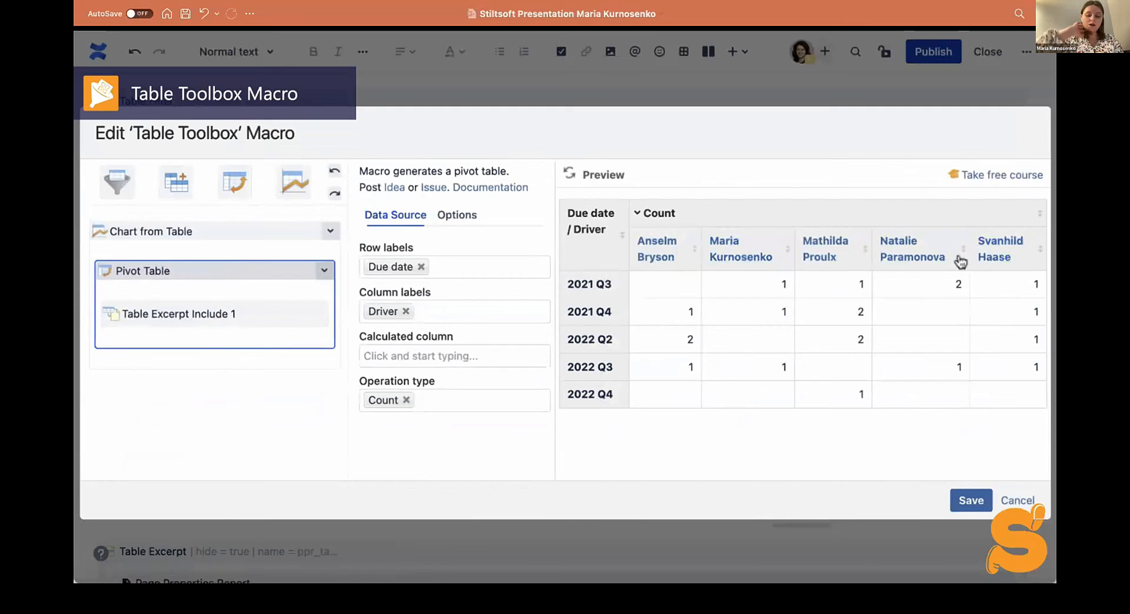
{"action": "left_click", "coordinate": [264, 230]}
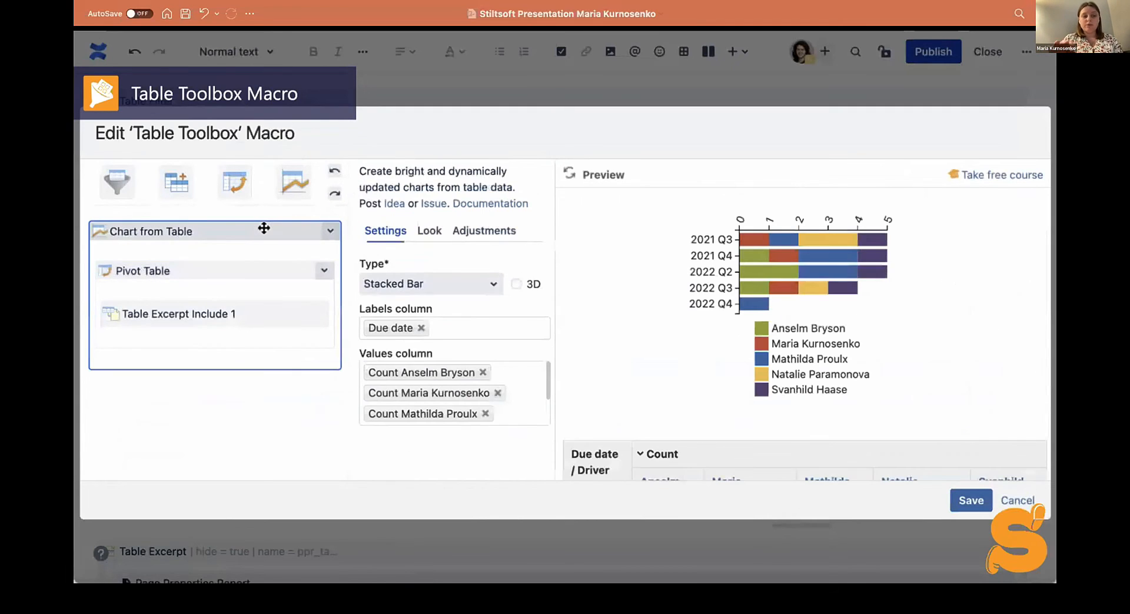
{"action": "left_click", "coordinate": [965, 500]}
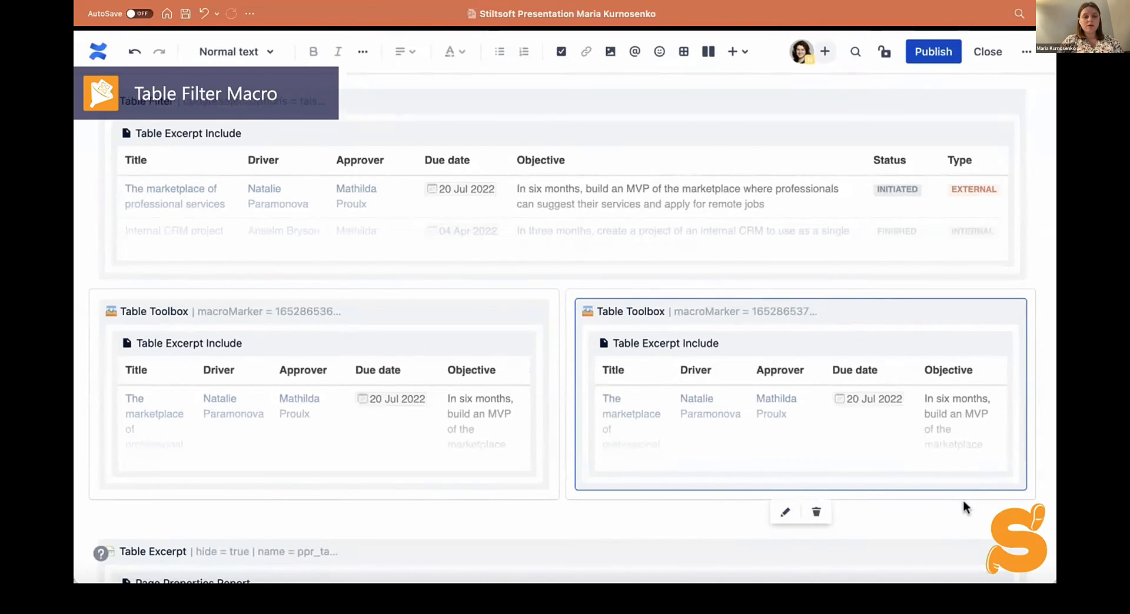
{"action": "left_click", "coordinate": [921, 53]}
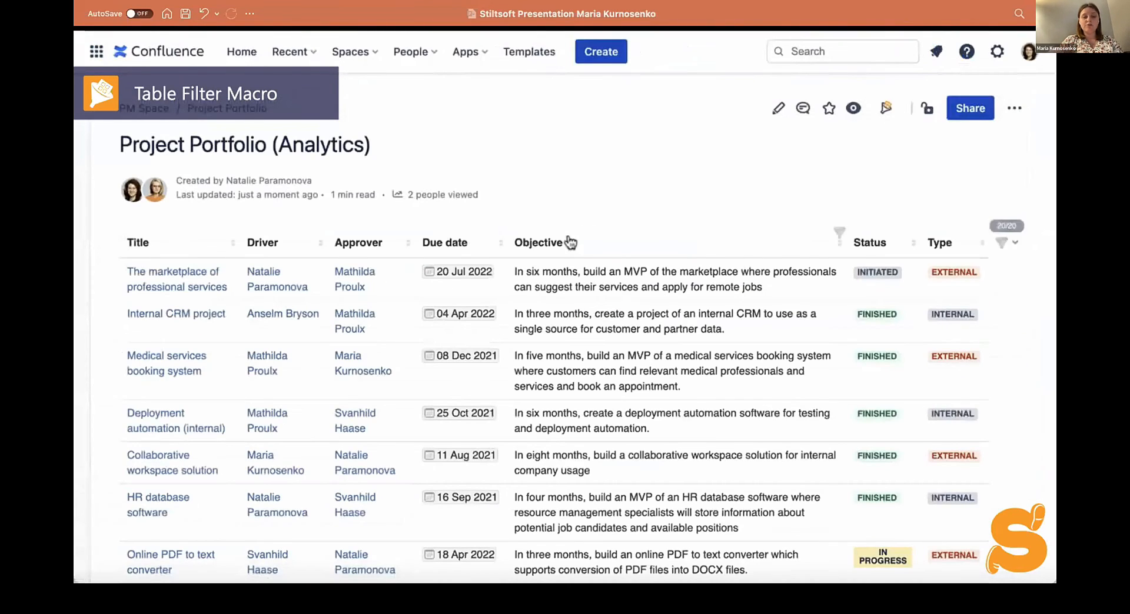
{"action": "left_click", "coordinate": [319, 234]}
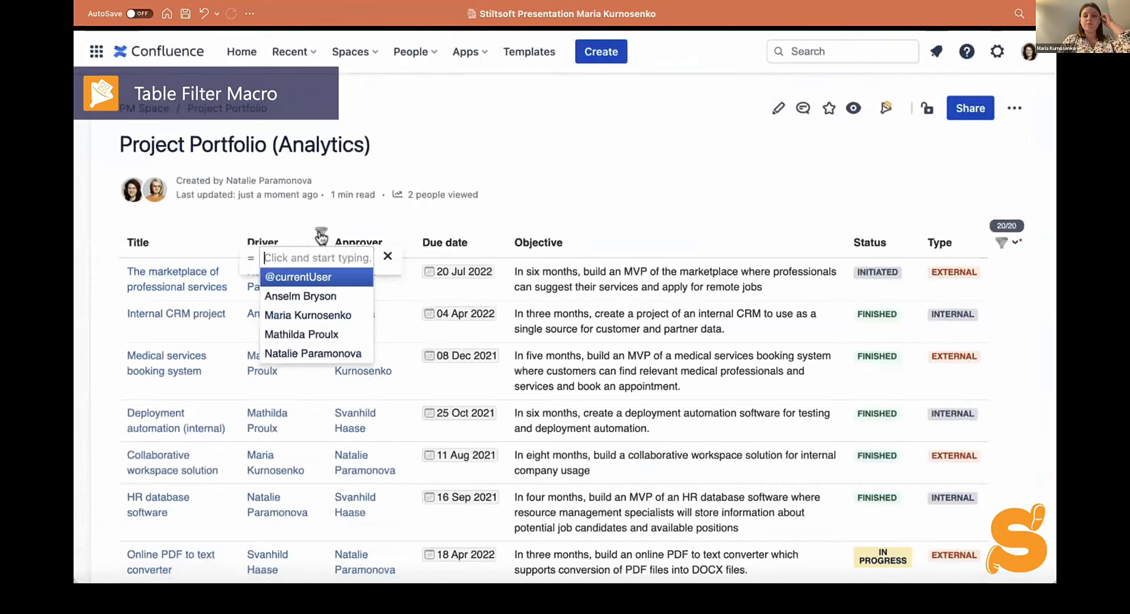
{"action": "left_click", "coordinate": [306, 277]}
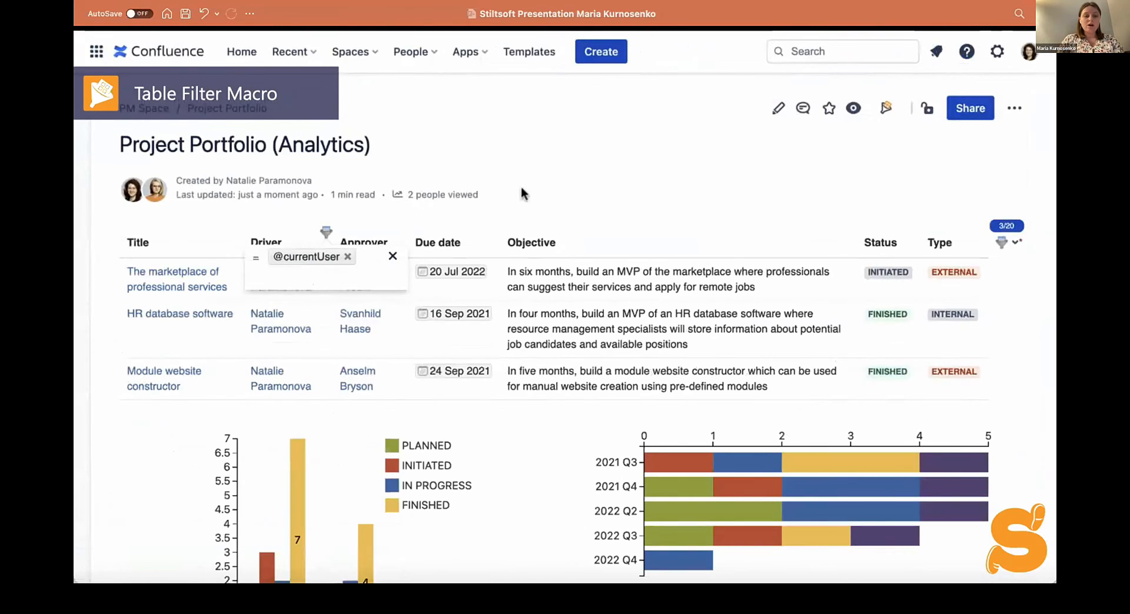
{"action": "left_click", "coordinate": [333, 318]}
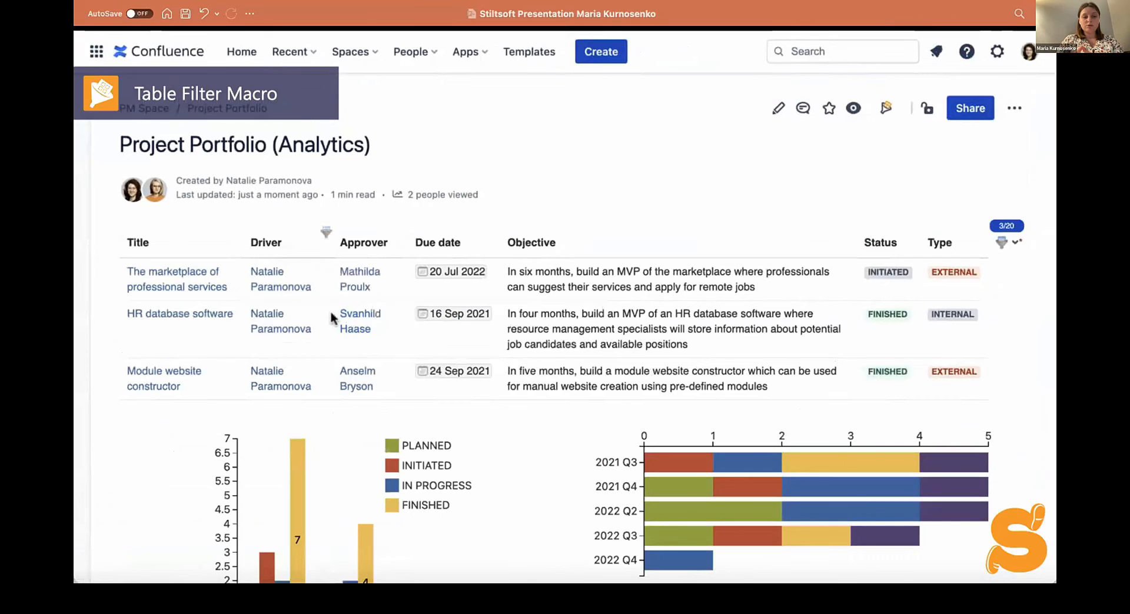
{"action": "left_click", "coordinate": [325, 232]}
{"action": "left_click", "coordinate": [347, 257]}
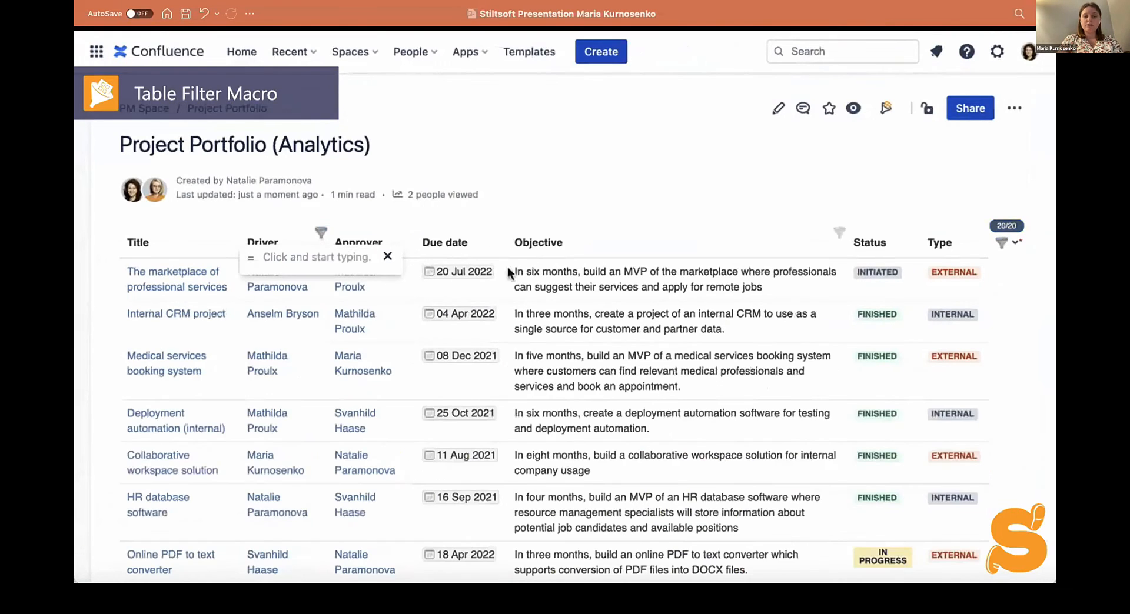
Filter the project table to due dates from 01 Jul 2022 and remove the date filter again.
{"action": "left_click", "coordinate": [499, 233]}
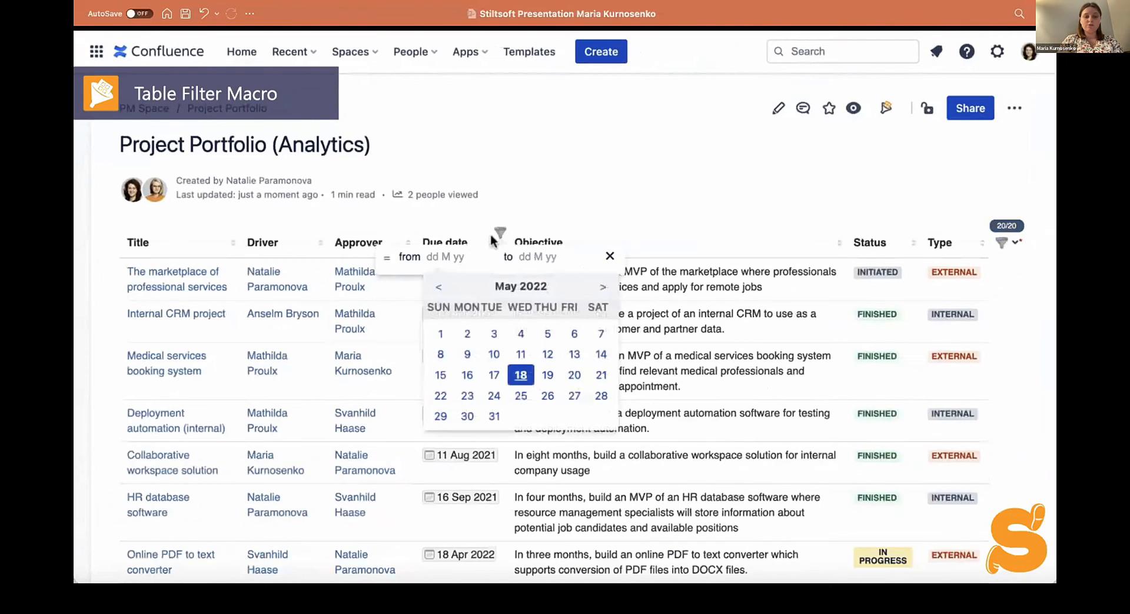
{"action": "left_click", "coordinate": [602, 288]}
{"action": "left_click", "coordinate": [602, 287]}
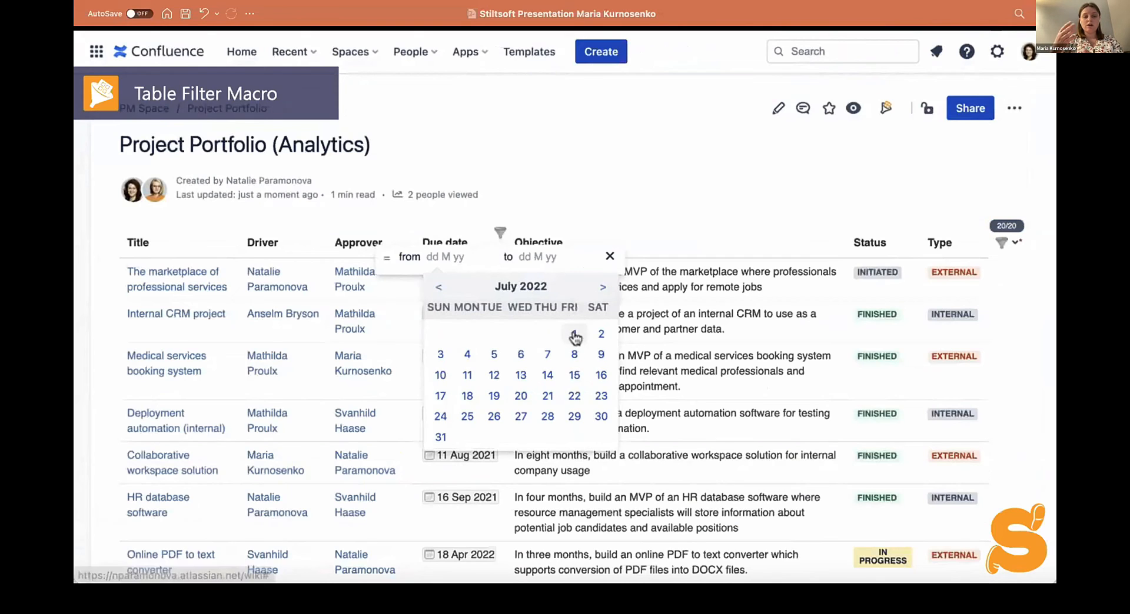
{"action": "left_click", "coordinate": [574, 333]}
{"action": "left_click", "coordinate": [410, 332]}
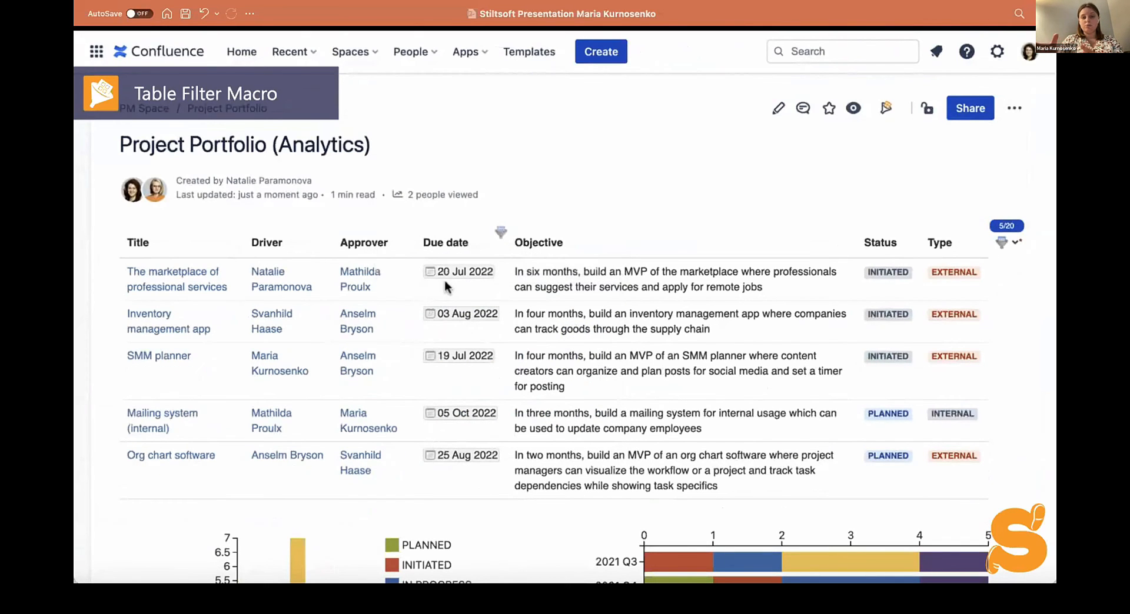
{"action": "left_click", "coordinate": [500, 233]}
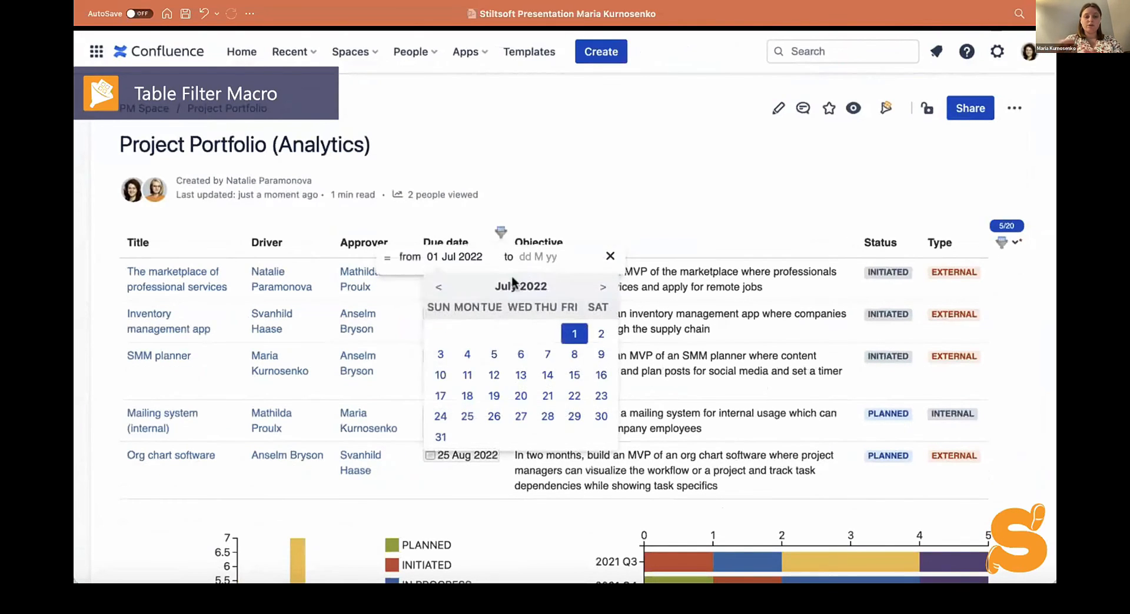
{"action": "left_click", "coordinate": [609, 257]}
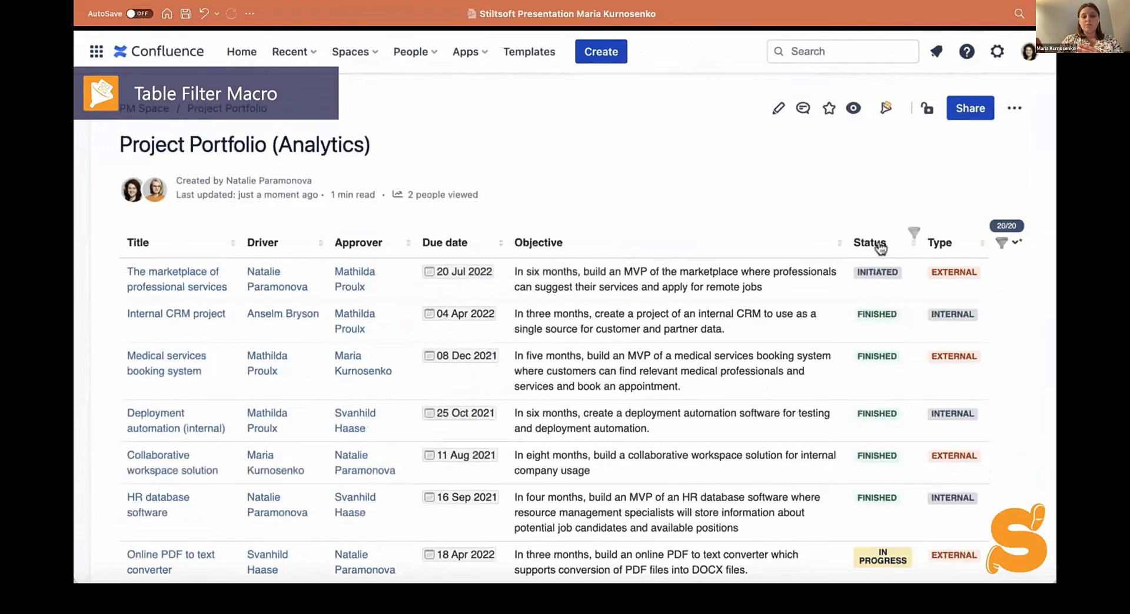
Filter the project table to EXTERNAL projects whose status is not FINISHED, and reset all filters.
{"action": "left_click", "coordinate": [982, 235]}
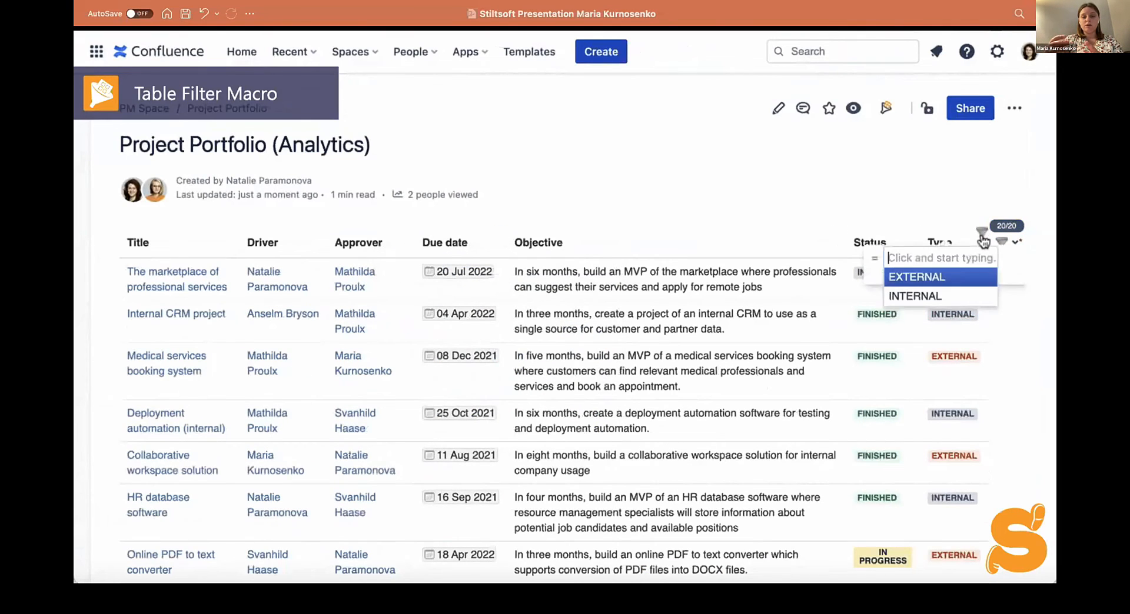
{"action": "left_click", "coordinate": [917, 279]}
{"action": "left_click", "coordinate": [913, 235]}
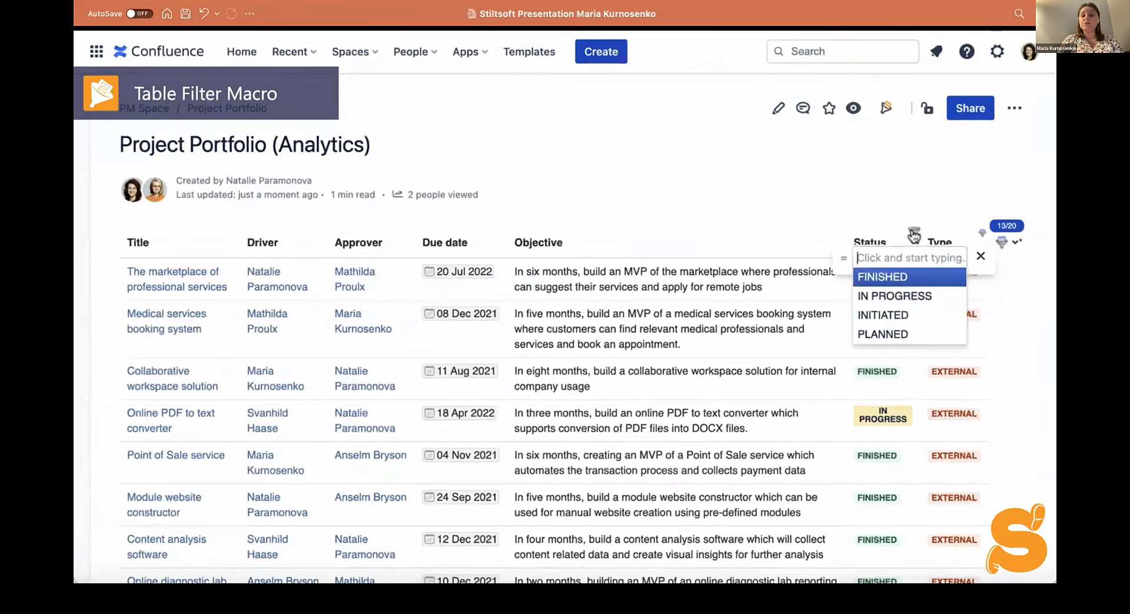
{"action": "left_click", "coordinate": [872, 278]}
{"action": "left_click", "coordinate": [844, 258]}
{"action": "left_click", "coordinate": [836, 284]}
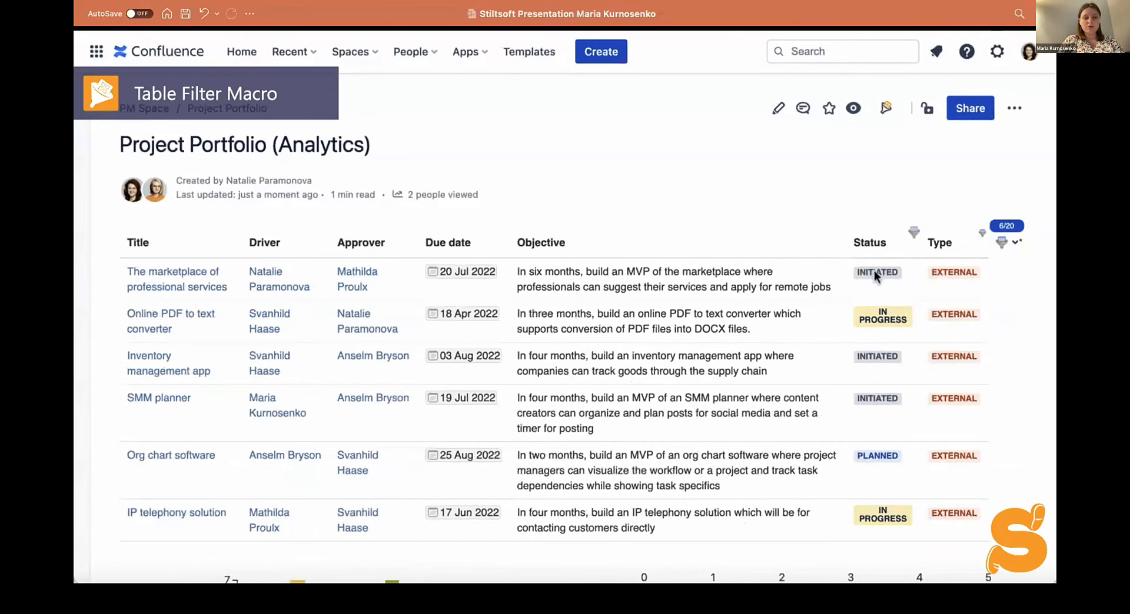
{"action": "left_click", "coordinate": [1015, 242]}
{"action": "left_click", "coordinate": [968, 335]}
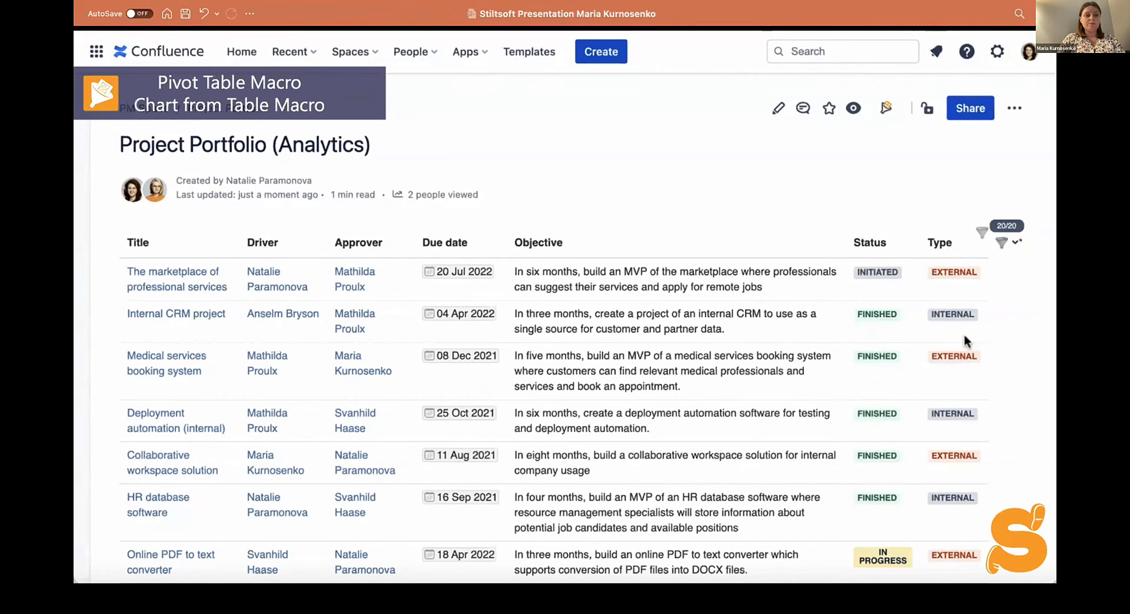
Highlight the INITIATED bar for external projects in the column chart below the project table and release it again.
{"action": "scroll", "coordinate": [963, 335], "scroll_direction": "down", "scroll_amount": 1}
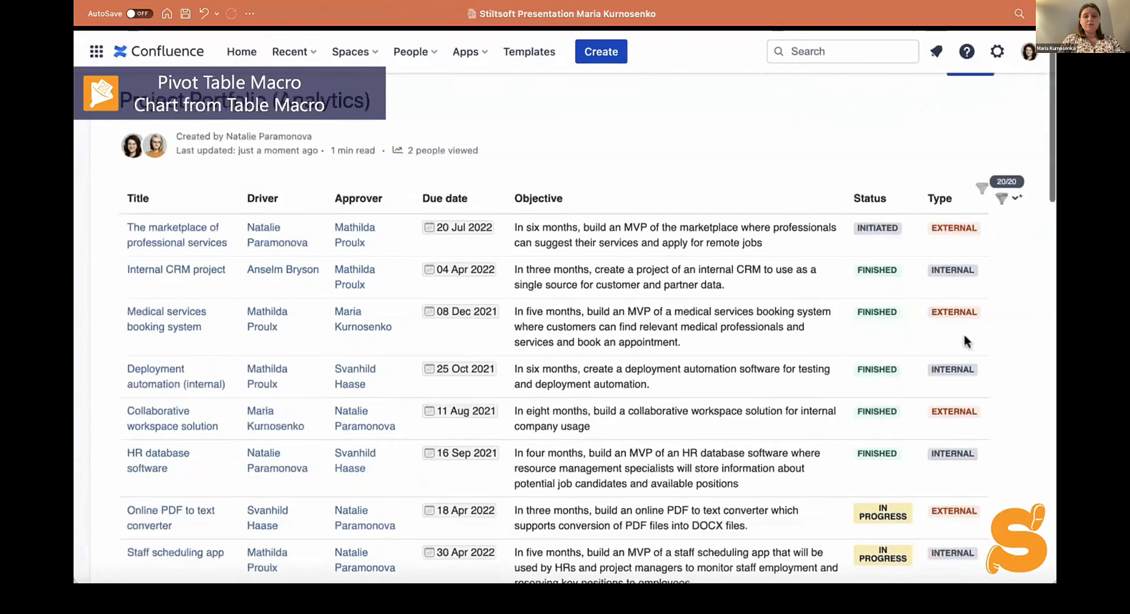
{"action": "scroll", "coordinate": [963, 334], "scroll_direction": "down", "scroll_amount": 15}
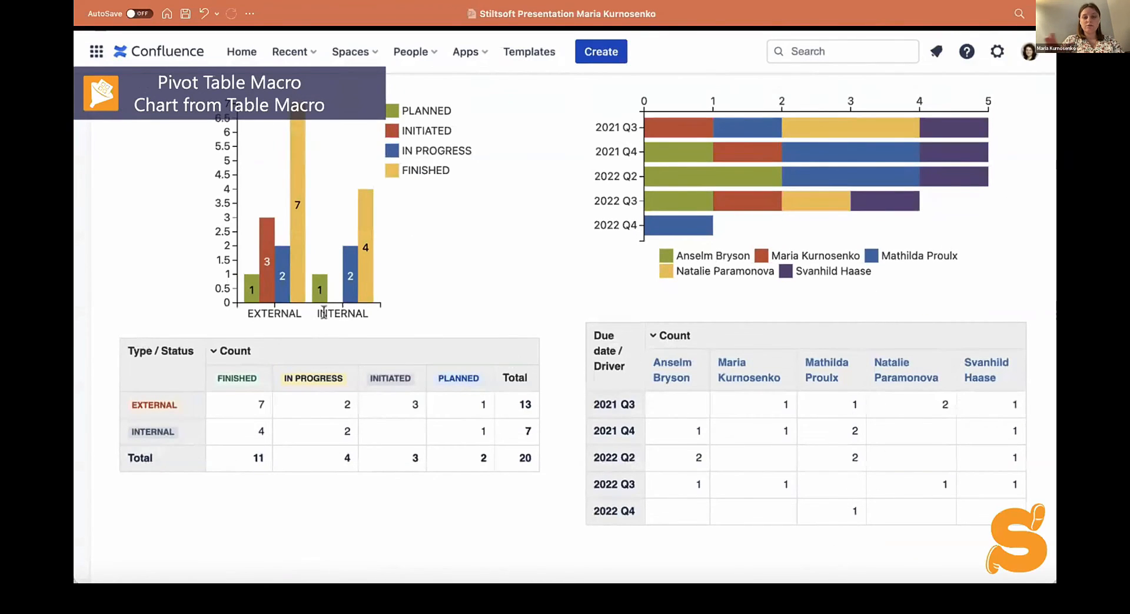
{"action": "left_click", "coordinate": [266, 294]}
{"action": "left_click", "coordinate": [268, 294]}
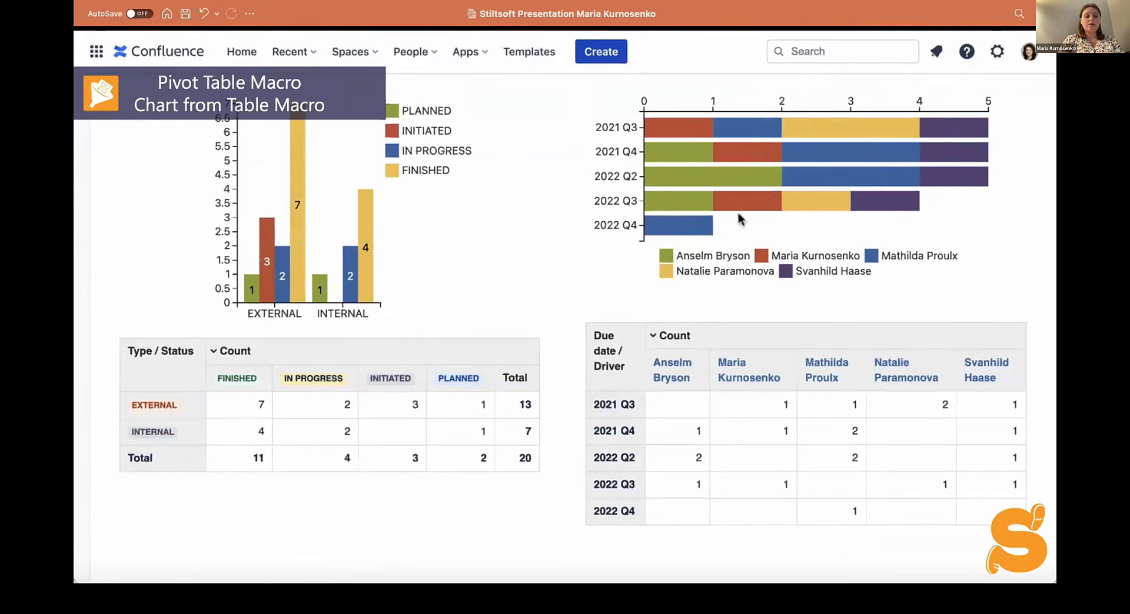
Drill into the 2022 Q2, Q3 and Q4 segments of the stacked bar chart to filter its pivot table, and deselect them.
{"action": "left_click", "coordinate": [839, 177]}
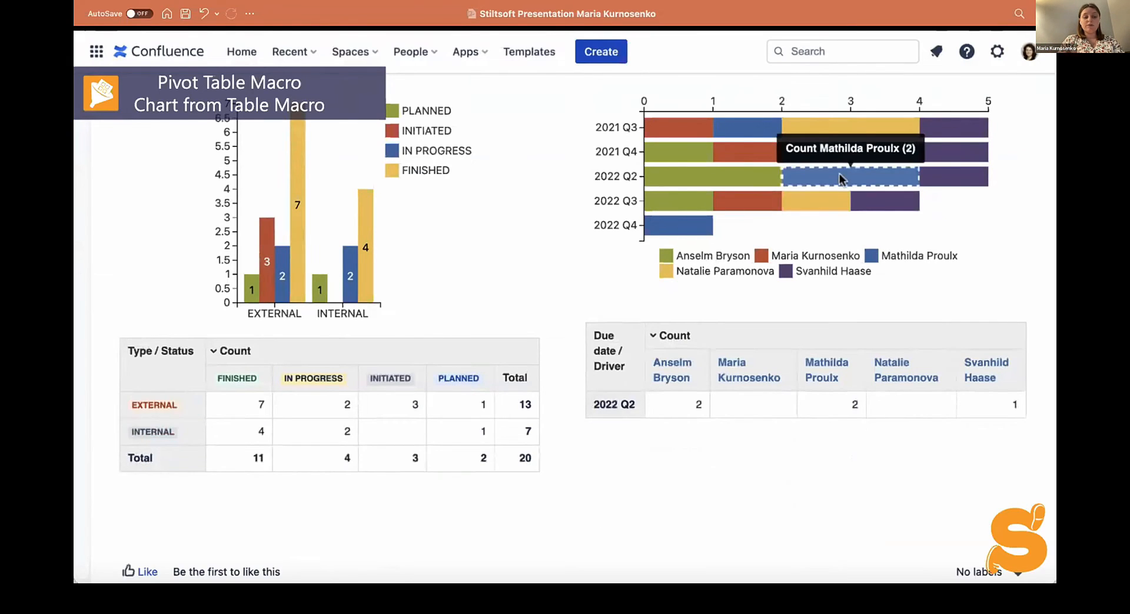
{"action": "left_click", "coordinate": [756, 207]}
{"action": "left_click", "coordinate": [705, 229]}
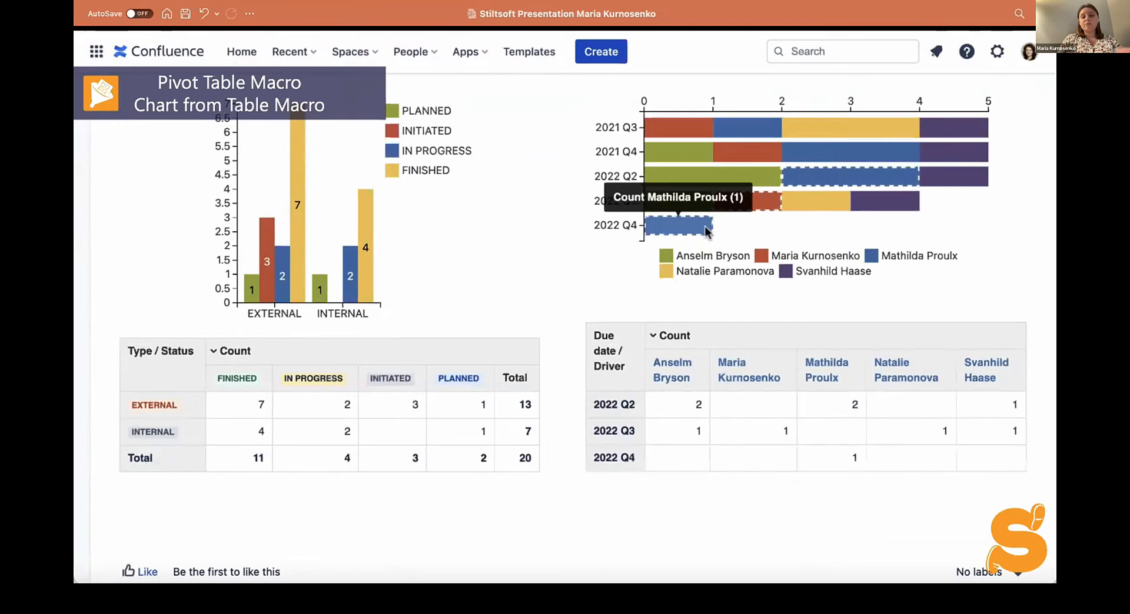
{"action": "left_click", "coordinate": [706, 228]}
{"action": "left_click", "coordinate": [745, 201]}
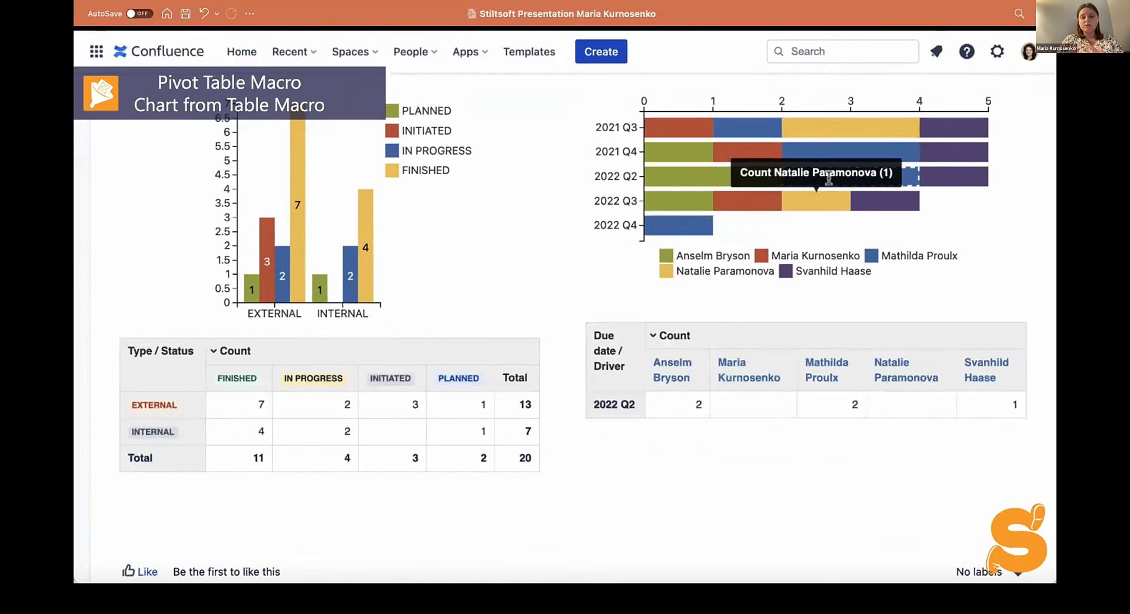
{"action": "left_click", "coordinate": [906, 179]}
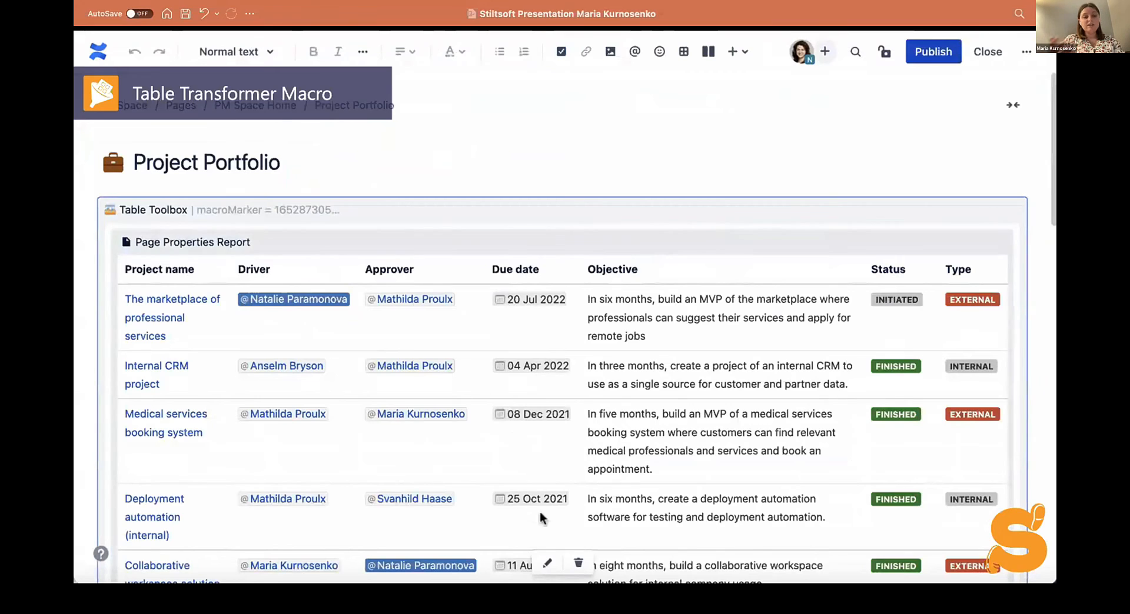
Edit the Table Toolbox macro on the Project Portfolio page and examine the Table Transformer's SQL query for colored cells and remaining days.
{"action": "left_click", "coordinate": [547, 564]}
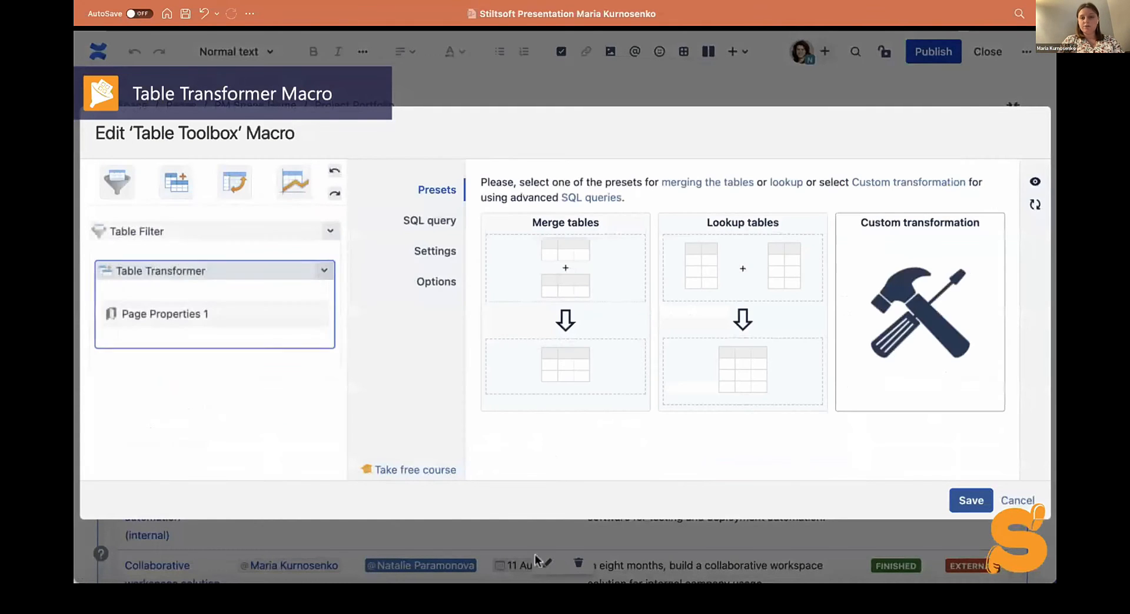
{"action": "left_click", "coordinate": [415, 225]}
{"action": "left_click_drag", "start_coordinate": [528, 270], "coordinate": [960, 301]}
{"action": "left_click", "coordinate": [949, 316]}
{"action": "scroll", "coordinate": [950, 316], "scroll_direction": "down", "scroll_amount": 1}
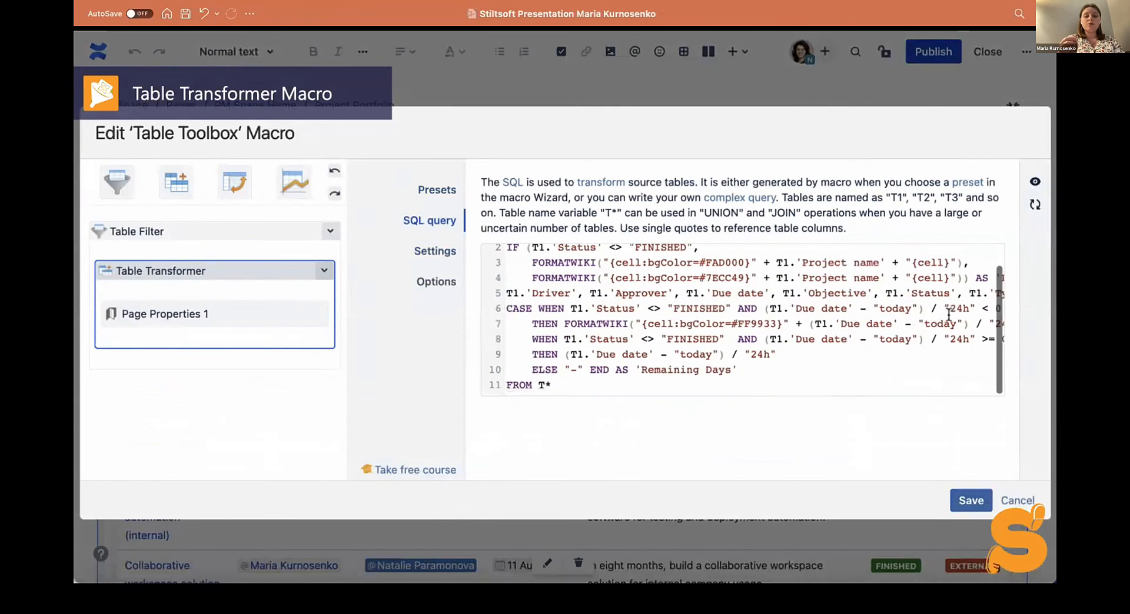
Review the query's Remaining Days CASE expression, then save the Table Toolbox macro and publish the Project Portfolio page.
{"action": "left_click_drag", "start_coordinate": [506, 309], "coordinate": [757, 365]}
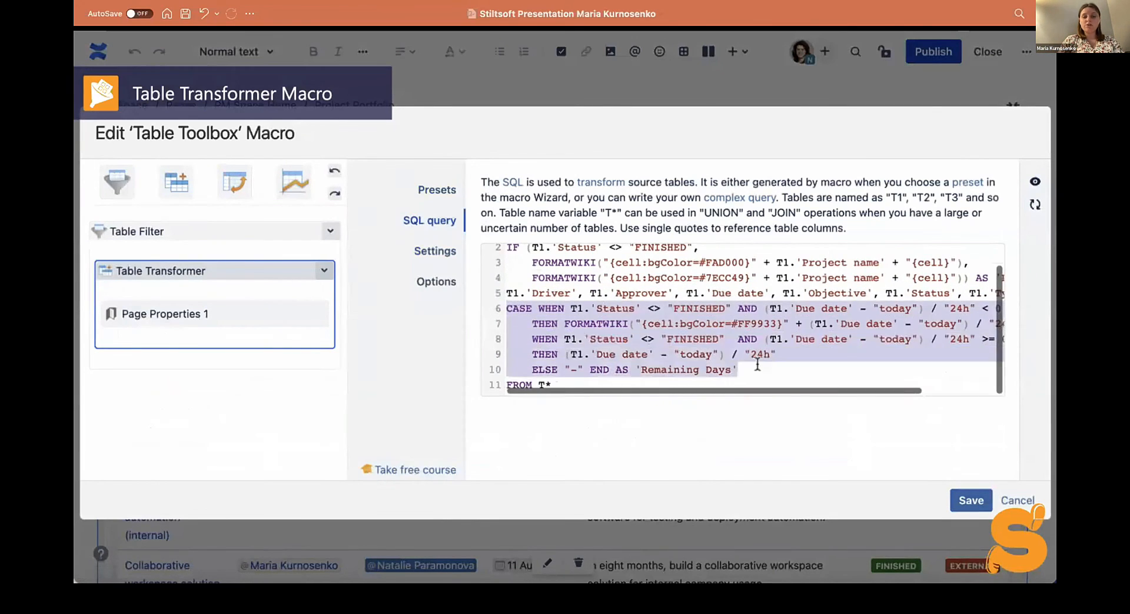
{"action": "left_click", "coordinate": [758, 363]}
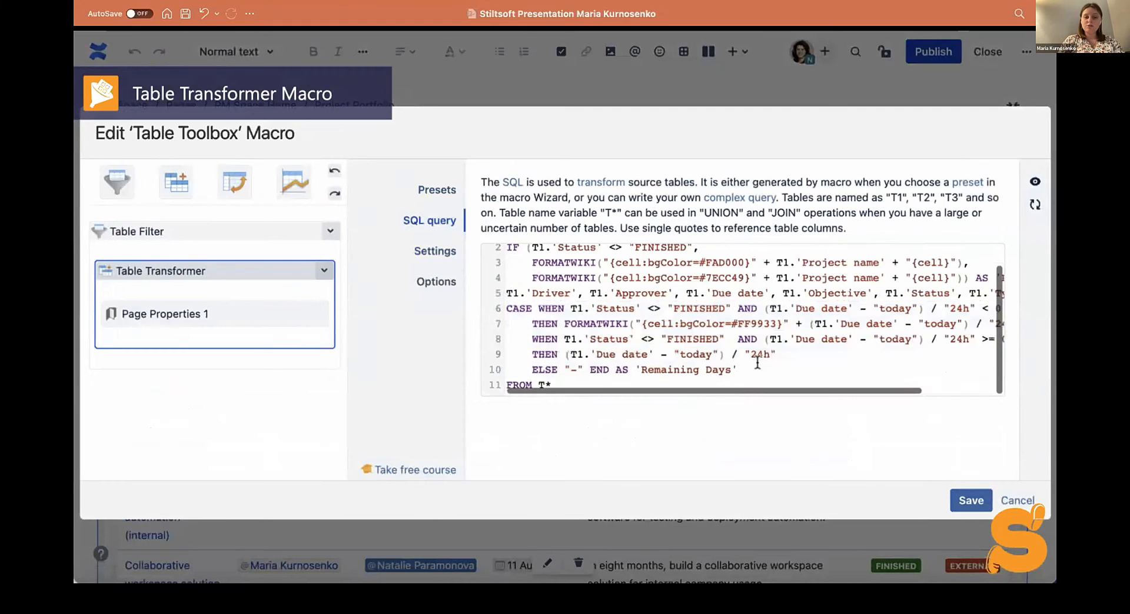
{"action": "left_click", "coordinate": [972, 505]}
{"action": "scroll", "coordinate": [973, 506], "scroll_direction": "down", "scroll_amount": 15}
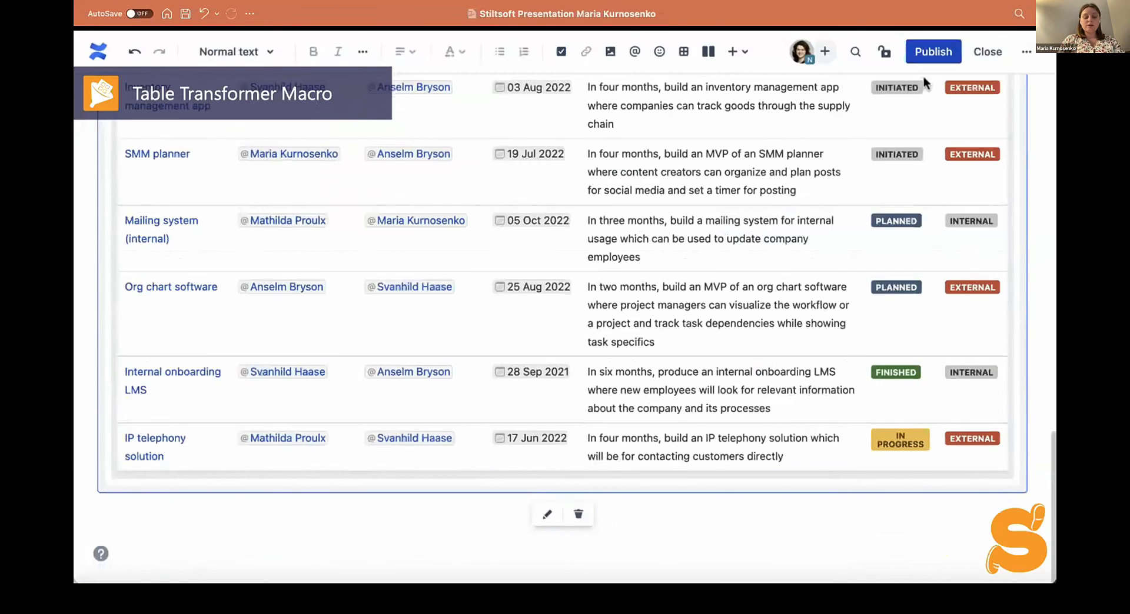
{"action": "left_click", "coordinate": [924, 58]}
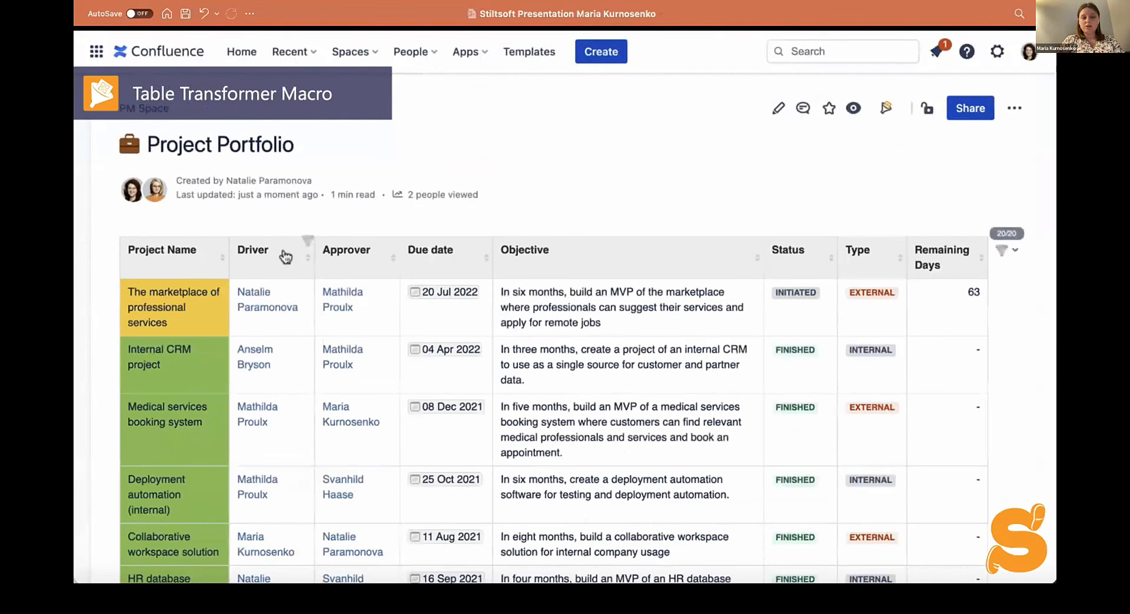
Examine the published project table's colored Project Name cells and the Remaining Days column, including its highlighted overdue projects.
{"action": "scroll", "coordinate": [171, 255], "scroll_direction": "down", "scroll_amount": 2}
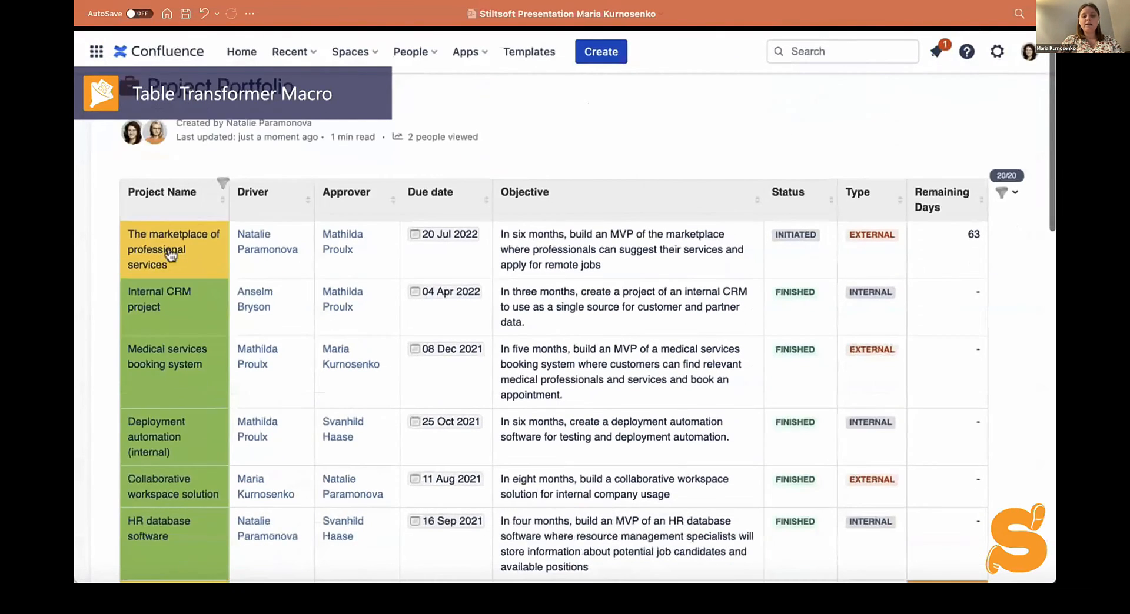
{"action": "scroll", "coordinate": [171, 254], "scroll_direction": "down", "scroll_amount": 15}
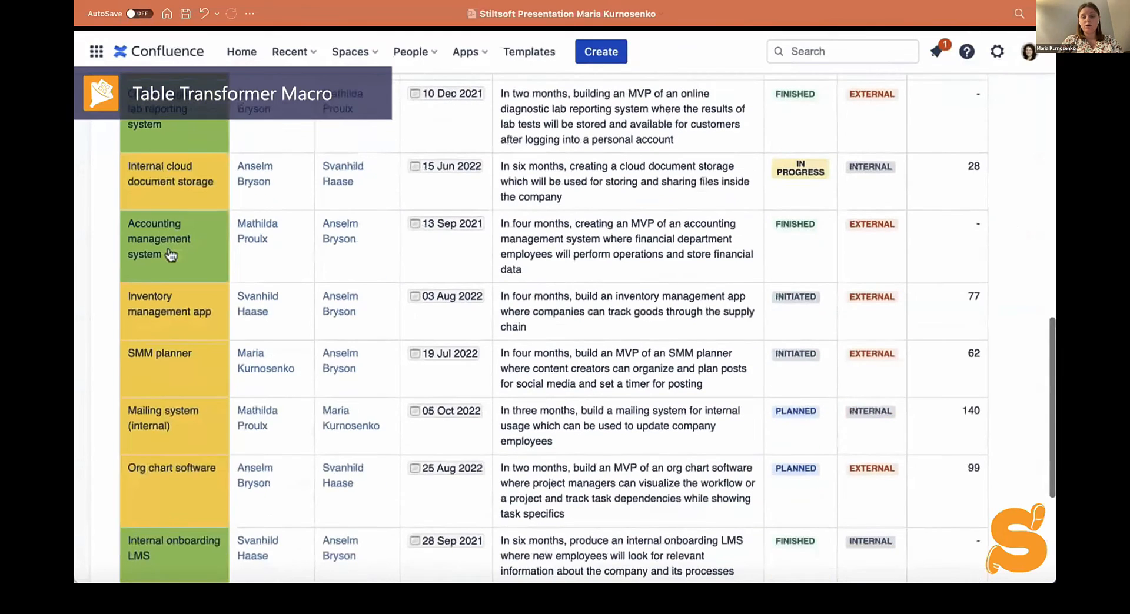
{"action": "scroll", "coordinate": [170, 254], "scroll_direction": "down", "scroll_amount": 5}
{"action": "scroll", "coordinate": [930, 292], "scroll_direction": "up", "scroll_amount": 20}
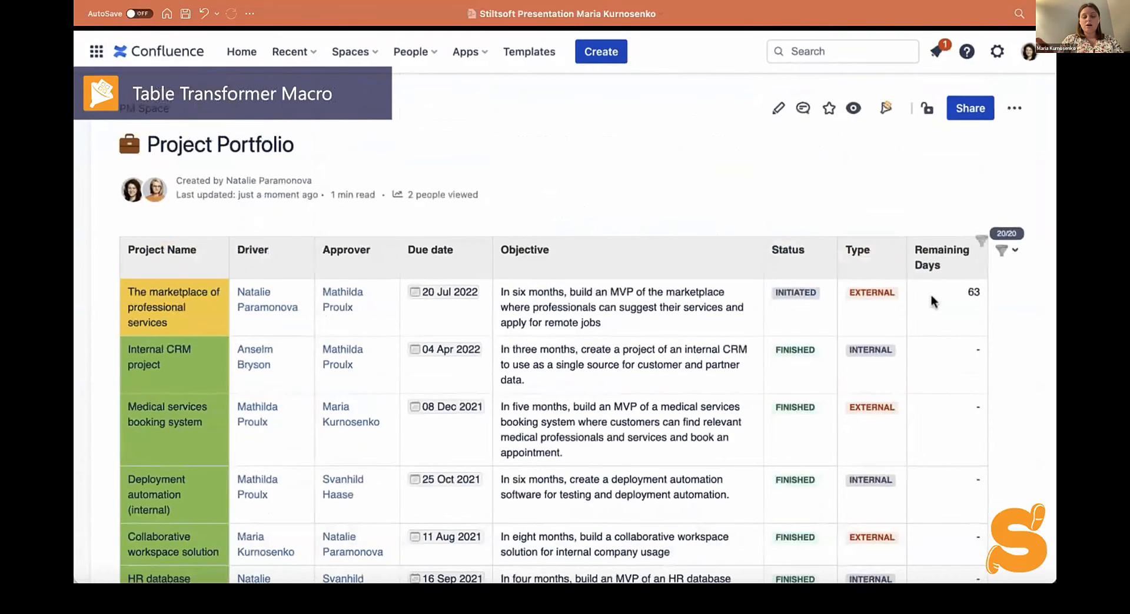
{"action": "scroll", "coordinate": [989, 285], "scroll_direction": "down", "scroll_amount": 3}
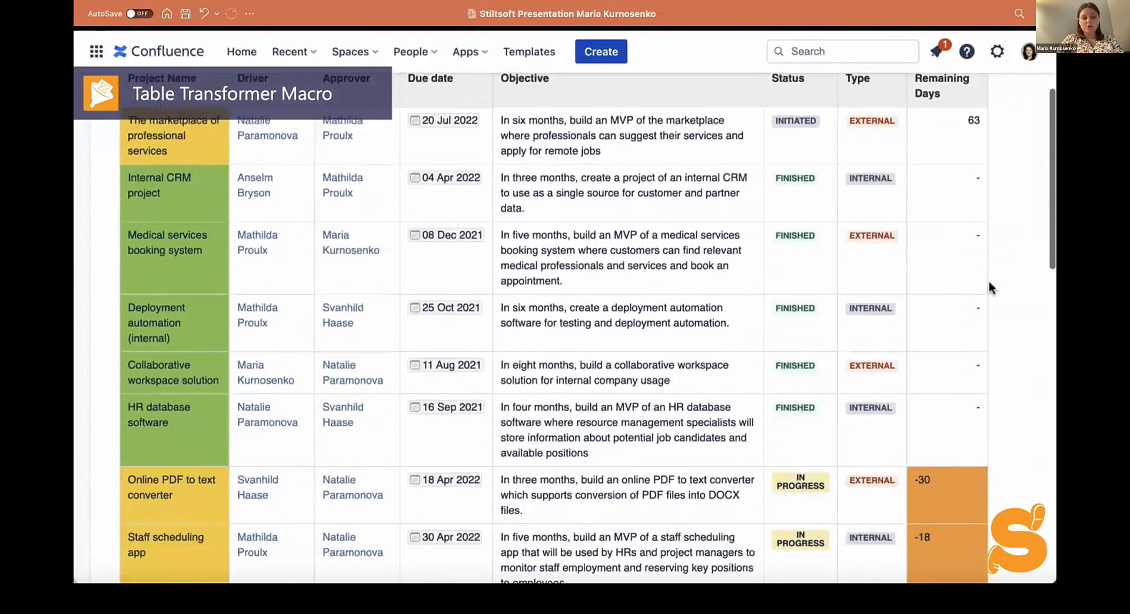
{"action": "scroll", "coordinate": [989, 288], "scroll_direction": "down", "scroll_amount": 15}
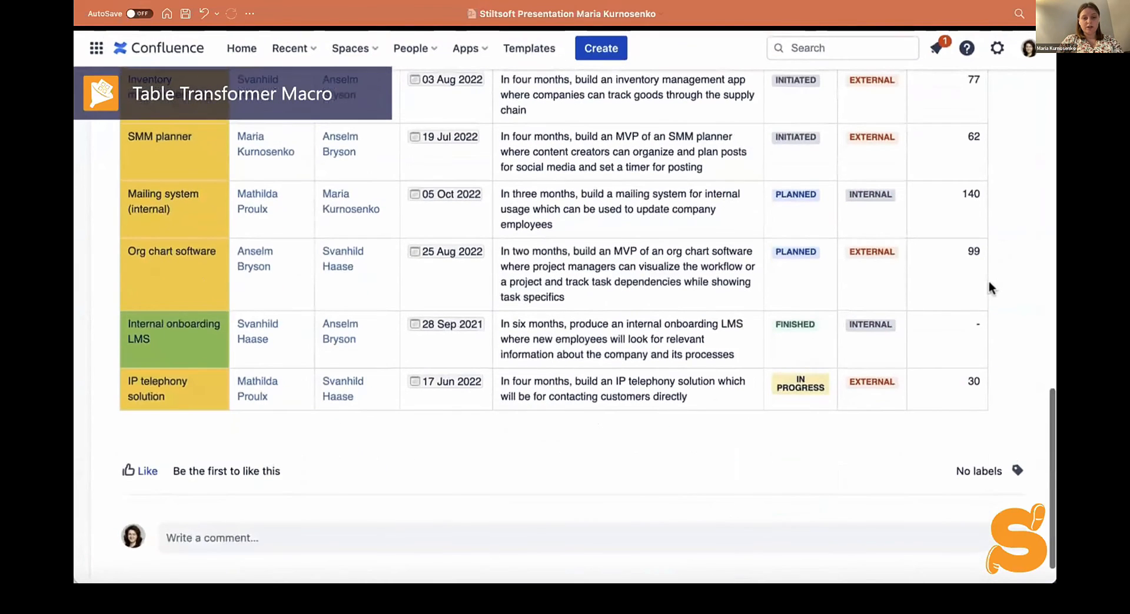
{"action": "scroll", "coordinate": [988, 287], "scroll_direction": "up", "scroll_amount": 20}
{"action": "scroll", "coordinate": [989, 287], "scroll_direction": "down", "scroll_amount": 6}
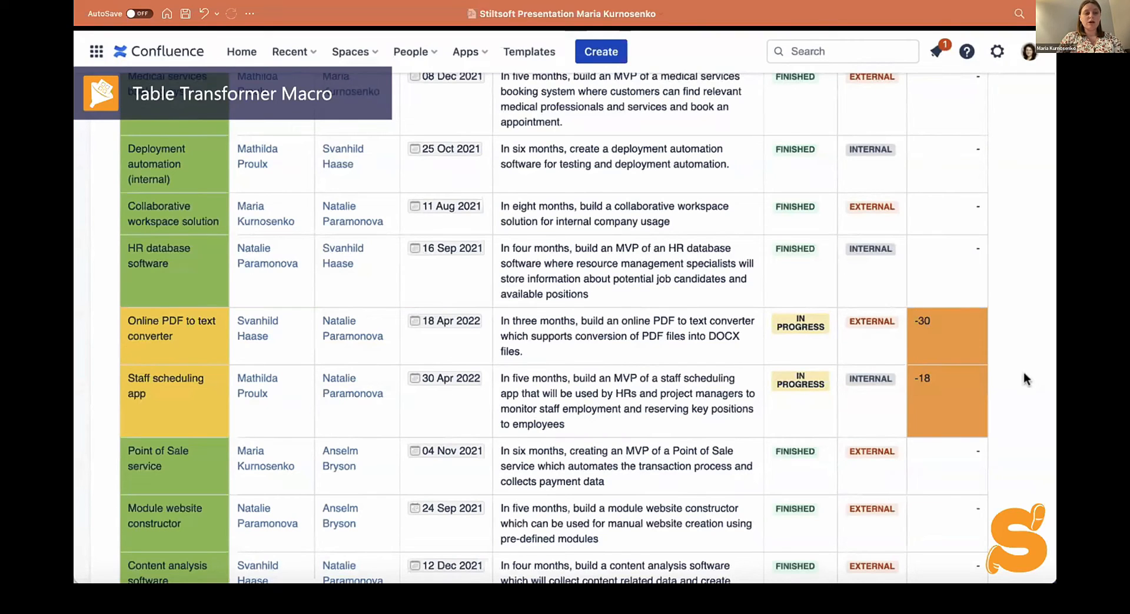
Advance the presentation through the section on spreadsheets in Confluence and the Table Spreadsheet demo to the RESUME slide.
{"action": "key", "text": "Right"}
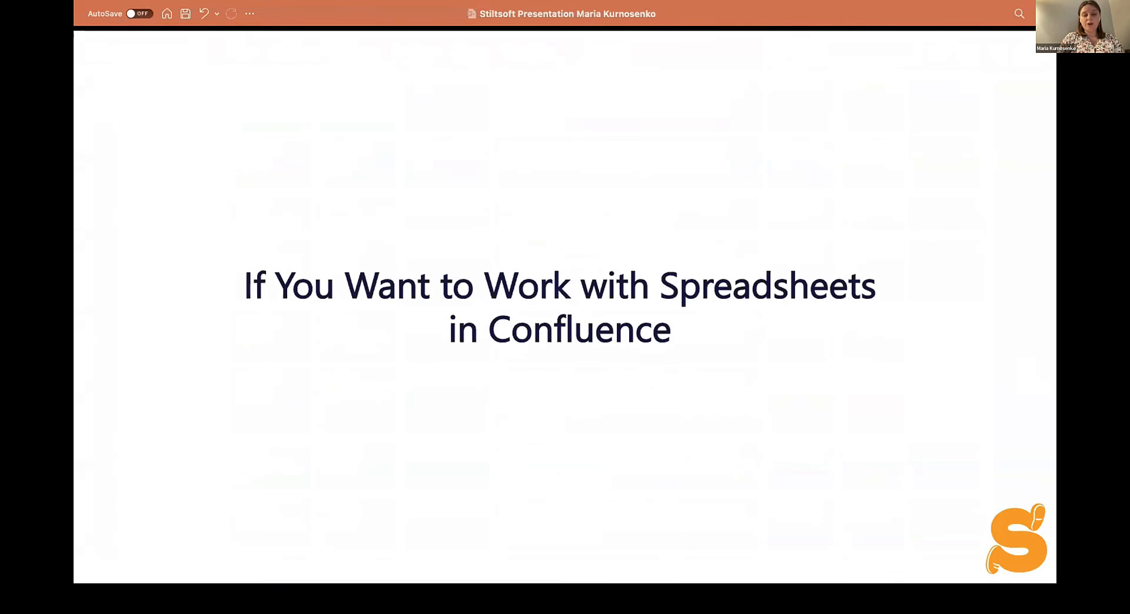
{"action": "key", "text": "Right"}
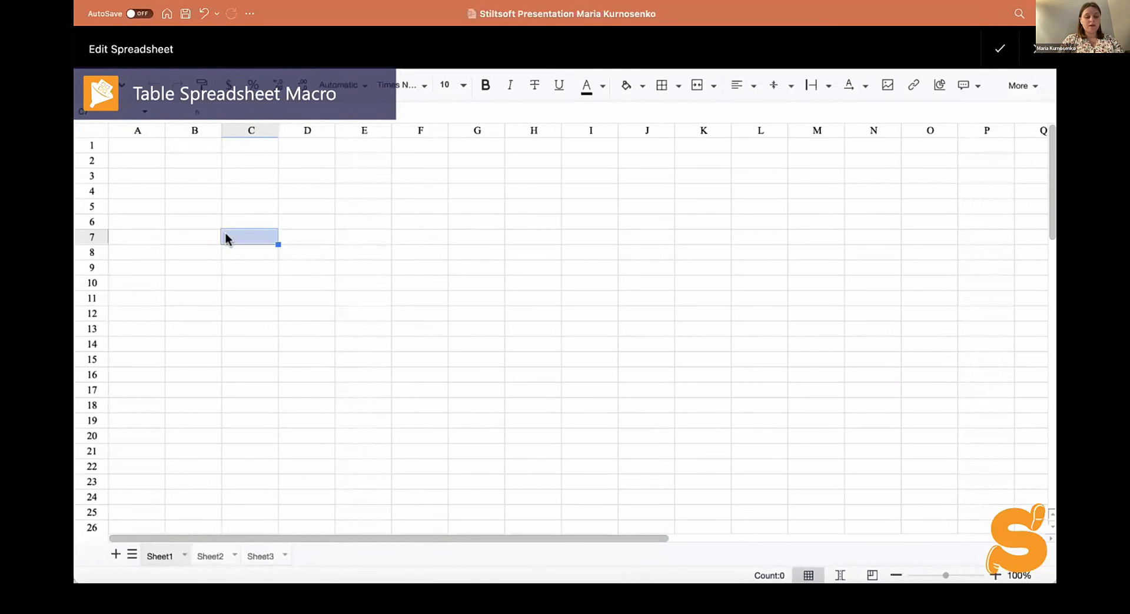
{"action": "key", "text": "Right"}
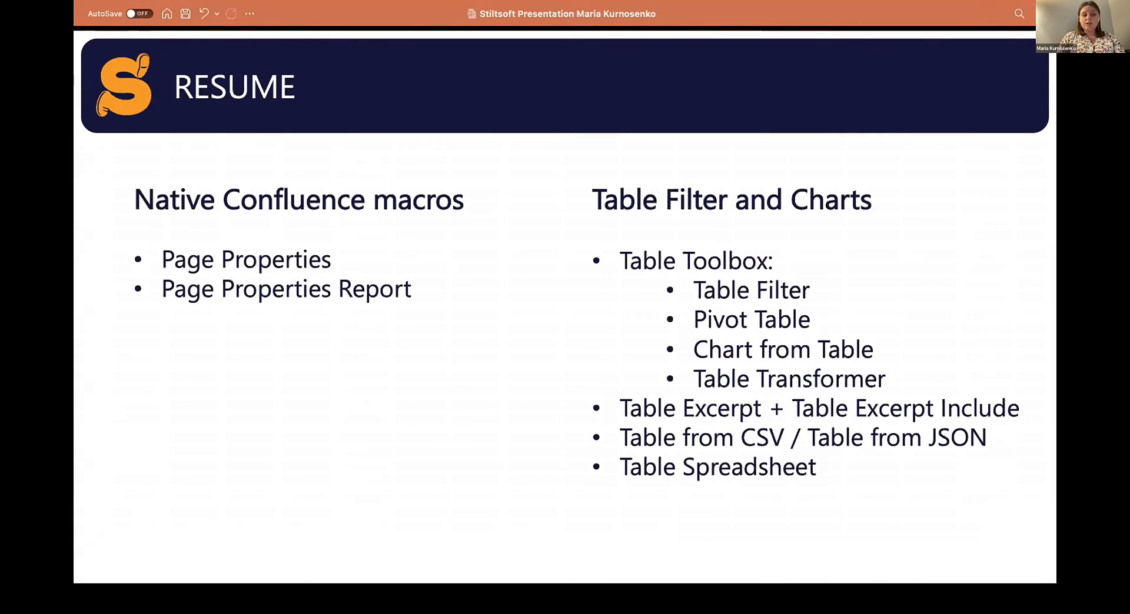